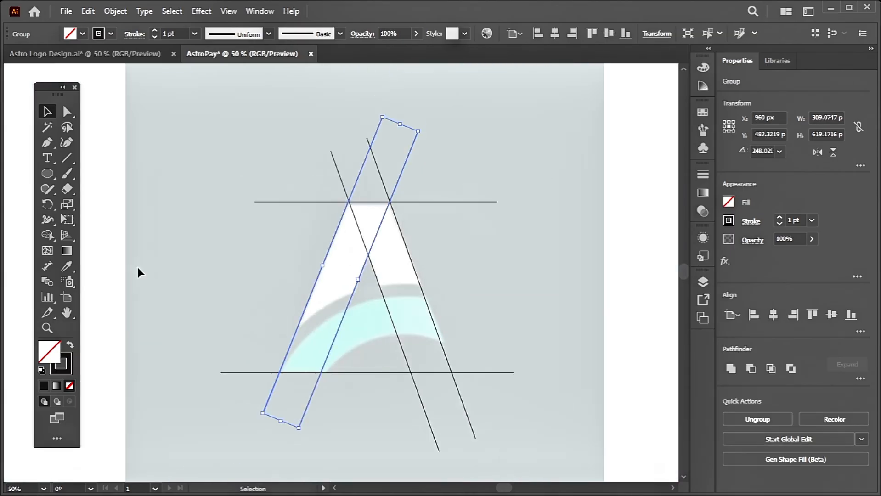
# Draw an unfilled circle about 644 px in diameter and fit its upper arc to the lower edge of the white A shape.
pyautogui.press('l')
pyautogui.moveTo(392, 402); pyautogui.dragTo(564, 461)
pyautogui.press('v')
pyautogui.moveTo(447, 257); pyautogui.dragTo(454, 294)
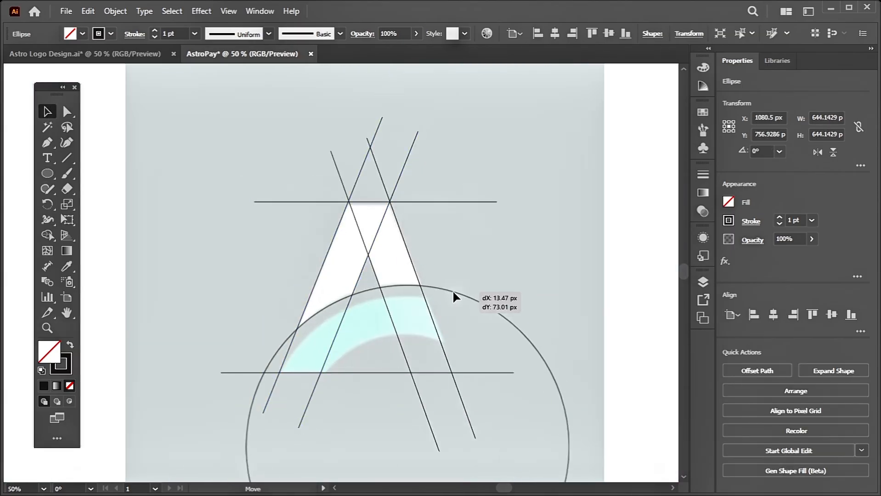
# Duplicate the circle in place and shrink the copy to about 548 px at the upper edge of the teal swoosh.
pyautogui.hotkey('ctrl', '=')
pyautogui.click(88, 11)
pyautogui.click(114, 77)
pyautogui.hotkey('ctrl', 'v')
pyautogui.moveTo(556, 273); pyautogui.dragTo(500, 276)
pyautogui.moveTo(446, 142); pyautogui.dragTo(466, 219)
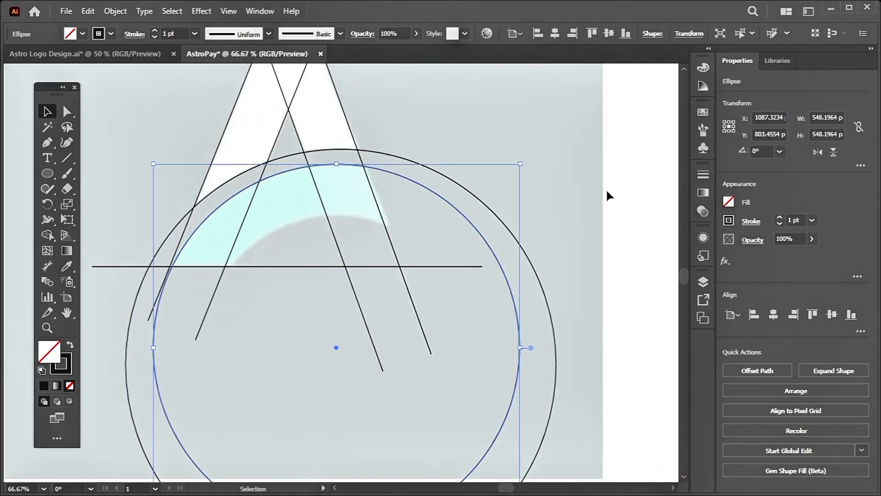
# Enlarge the inner circle to follow the swoosh's upper edge and align both circles by their horizontal and vertical centres.
pyautogui.scroll(-11, 543, 257)
pyautogui.moveTo(337, 370); pyautogui.dragTo(340, 379)
pyautogui.scroll(12, 349, 359)
pyautogui.click(507, 32)
pyautogui.click(399, 71)
pyautogui.click(485, 71)
pyautogui.click(428, 207)
pyautogui.click(514, 34)
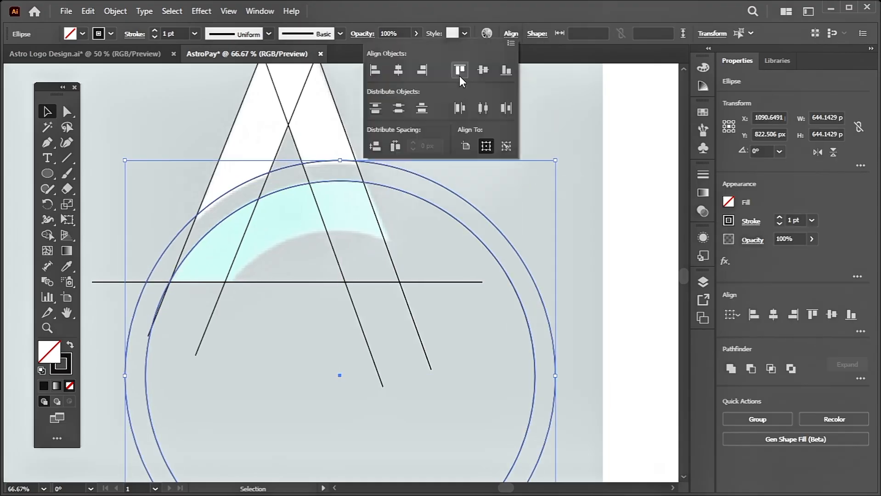
pyautogui.click(485, 71)
# Draw a third, smaller circle and fit its arc to the lower edge of the teal swoosh.
pyautogui.press('l')
pyautogui.moveTo(232, 223); pyautogui.dragTo(500, 441)
pyautogui.moveTo(451, 260); pyautogui.dragTo(422, 263)
pyautogui.click(118, 142)
# Group all the construction lines and circles and set a black fill for use with the Shape Builder.
pyautogui.hotkey('ctrl', '-')
pyautogui.hotkey('ctrl', '-')
pyautogui.hotkey('ctrl', '=')
pyautogui.hotkey('ctrl', '=')
pyautogui.hotkey('ctrl', '=')
pyautogui.hotkey('ctrl', '=')
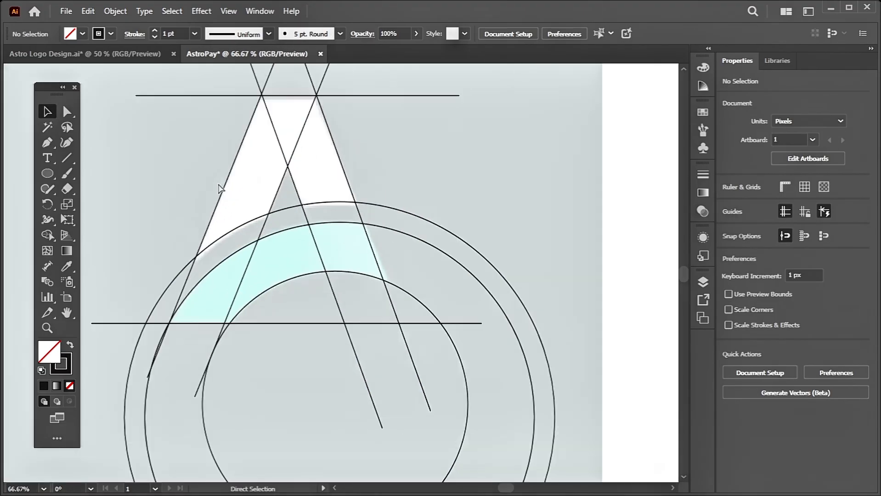
pyautogui.scroll(9, 276, 220)
pyautogui.click(294, 152)
pyautogui.hotkey('ctrl', '-')
pyautogui.hotkey('ctrl', '-')
pyautogui.hotkey('ctrl', '-')
pyautogui.scroll(-3, 349, 313)
pyautogui.hotkey('ctrl', 'a')
pyautogui.hotkey('ctrl', 'g')
pyautogui.hotkey('shift', 'm')
pyautogui.click(82, 33)
pyautogui.click(42, 52)
pyautogui.click(83, 33)
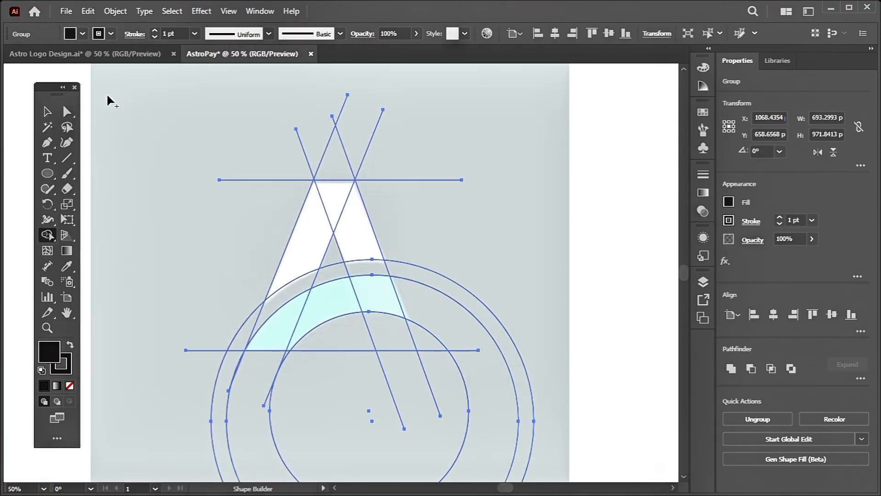
# Merge the regions of the upper A and the regions of the swoosh into two shapes with the Shape Builder.
pyautogui.moveTo(360, 241); pyautogui.dragTo(294, 257)
pyautogui.moveTo(386, 296); pyautogui.dragTo(275, 333)
pyautogui.scroll(4, 279, 361)
pyautogui.scroll(-2, 298, 322)
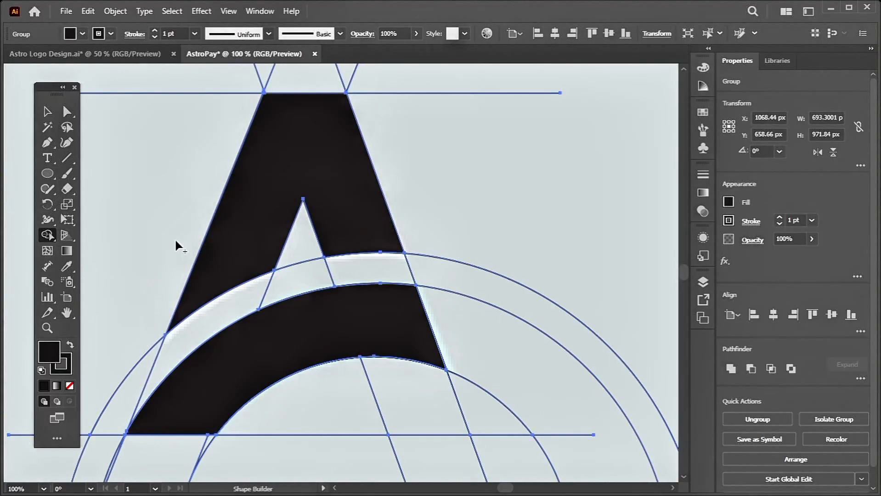
pyautogui.scroll(-2, 321, 138)
# Ungroup the artwork and move the two black logo shapes to the right, clear of the construction lines.
pyautogui.press('v')
pyautogui.hotkey('ctrl', 'shift', 'g')
pyautogui.click(206, 161)
pyautogui.click(322, 141)
pyautogui.rightClick(292, 165)
pyautogui.click(276, 260)
pyautogui.keyDown('shift'); pyautogui.click(276, 260); pyautogui.keyUp('shift')
pyautogui.moveTo(276, 260); pyautogui.dragTo(554, 260)
# Delete the leftover construction lines and circles, and move the black logo shapes back over the reference image.
pyautogui.moveTo(174, 87); pyautogui.dragTo(481, 441)
pyautogui.press('Delete')
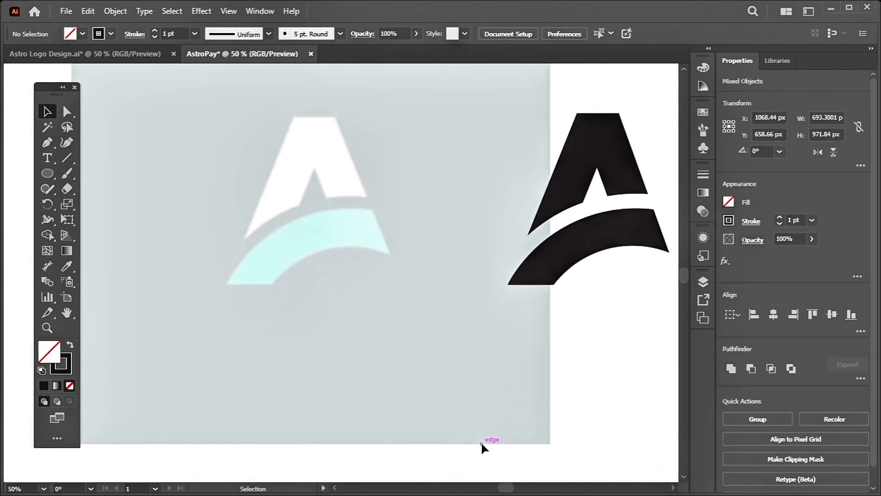
pyautogui.moveTo(602, 233); pyautogui.dragTo(324, 233)
# Hide the reference image and reposition both logo shapes near the middle of the artboard.
pyautogui.click(703, 282)
pyautogui.press('Delete')
pyautogui.hotkey('ctrl', '-')
pyautogui.hotkey('ctrl', '-')
pyautogui.moveTo(402, 347); pyautogui.dragTo(262, 170)
pyautogui.click(496, 33)
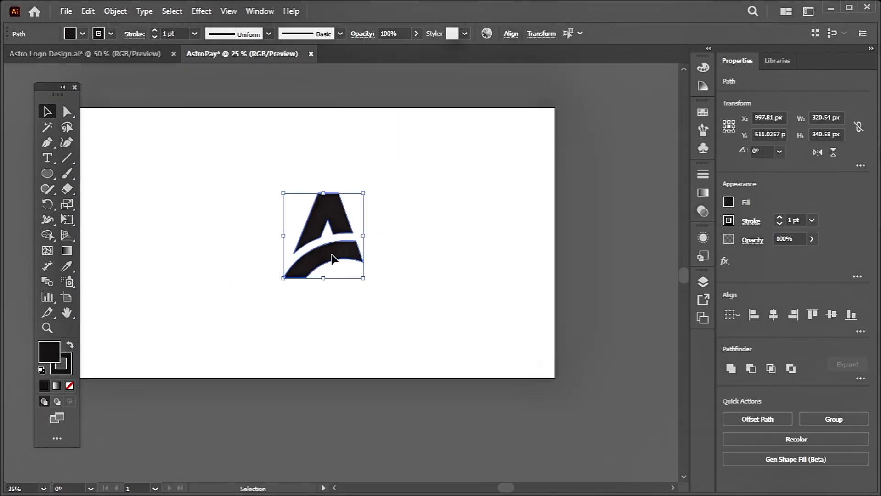
pyautogui.moveTo(332, 257); pyautogui.dragTo(306, 256)
# Cover the whole artboard with a dark green rectangle and order it beneath the two logo shapes.
pyautogui.click(206, 248)
pyautogui.press('m')
pyautogui.hscroll(-1, 113, 207)
pyautogui.click(82, 34)
pyautogui.moveTo(132, 148); pyautogui.dragTo(89, 149)
pyautogui.write('003333')
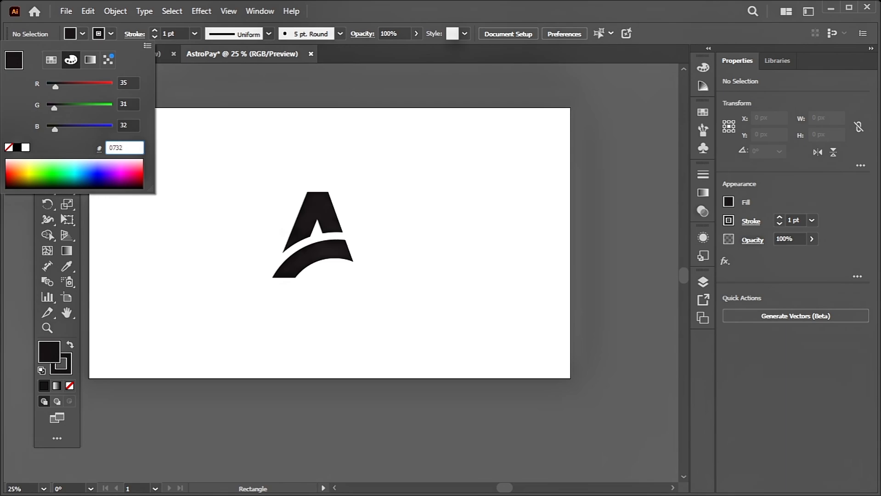
pyautogui.press('Return')
pyautogui.moveTo(89, 108)
pyautogui.mouseDown()
pyautogui.moveTo(298, 263)
pyautogui.moveTo(571, 379)
pyautogui.mouseUp()
pyautogui.click(703, 281)
pyautogui.moveTo(625, 335); pyautogui.dragTo(626, 366)
# Fill the upper A shape with white.
pyautogui.press('v')
pyautogui.click(313, 224)
pyautogui.doubleClick(49, 351)
# Fill the swoosh shape with cyan 00f0ff.
pyautogui.click(293, 272)
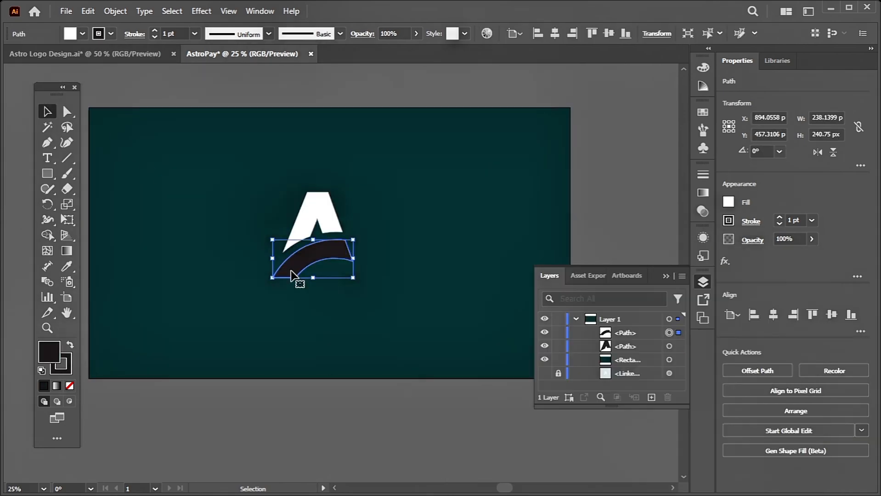
pyautogui.doubleClick(49, 352)
pyautogui.moveTo(499, 259); pyautogui.dragTo(450, 144)
pyautogui.write('00f0ff')
pyautogui.press('Return')
pyautogui.click(703, 282)
# Lower the stroke weight of both logo shapes together.
pyautogui.scroll(2, 294, 179)
pyautogui.scroll(2, 276, 285)
pyautogui.click(232, 260)
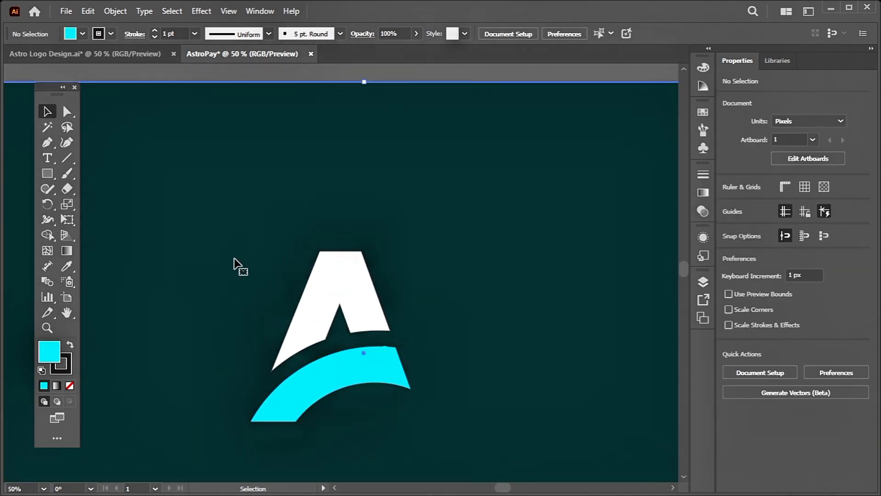
pyautogui.scroll(-3, 367, 322)
pyautogui.hscroll(1, 436, 336)
pyautogui.click(340, 221)
pyautogui.keyDown('shift'); pyautogui.click(317, 287); pyautogui.keyUp('shift')
pyautogui.click(154, 37)
pyautogui.click(250, 230)
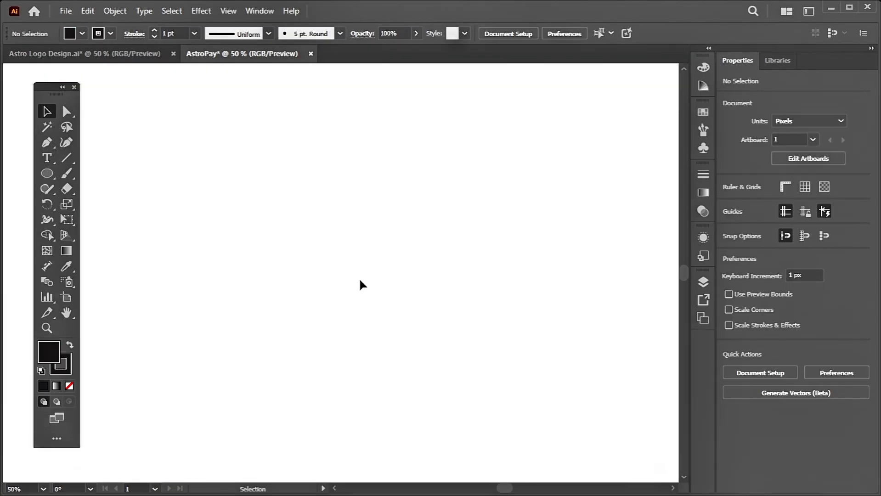
pyautogui.hotkey('ctrl', '-')
pyautogui.hotkey('ctrl', '-')
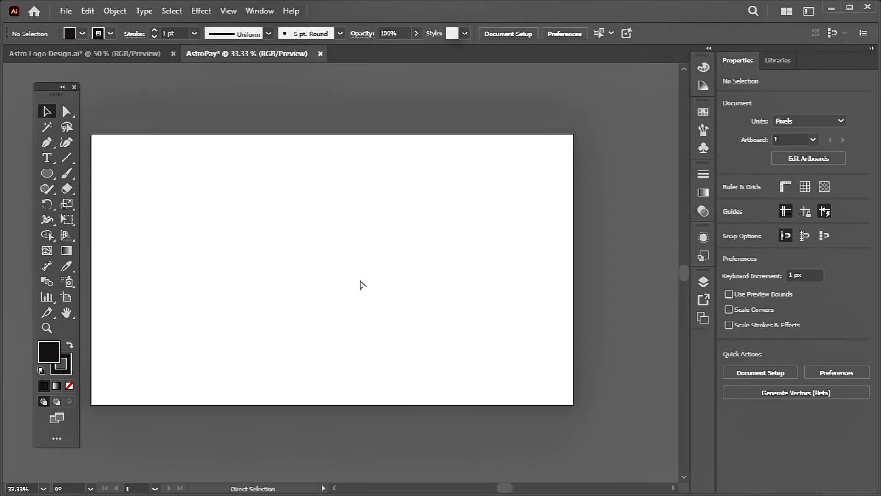
pyautogui.hotkey('ctrl', '-')
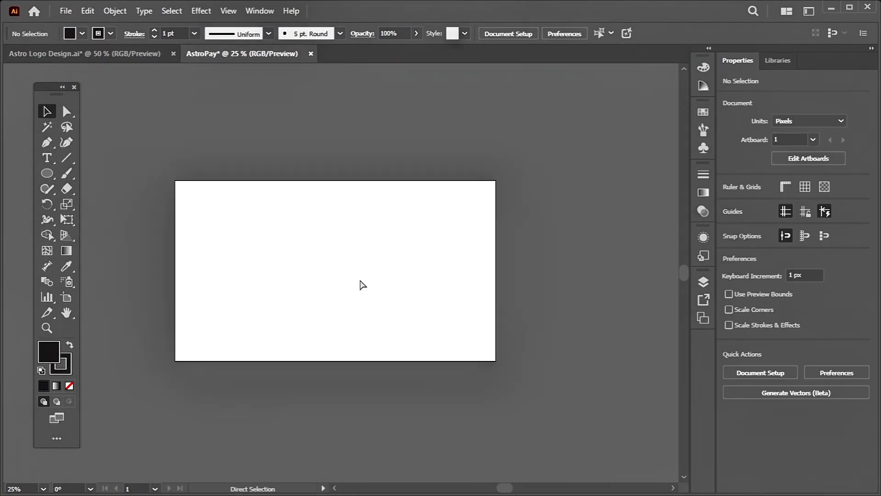
pyautogui.hotkey('ctrl', '+')
pyautogui.hotkey('ctrl', '+')
pyautogui.hotkey('ctrl', '+')
pyautogui.hotkey('ctrl', '+')
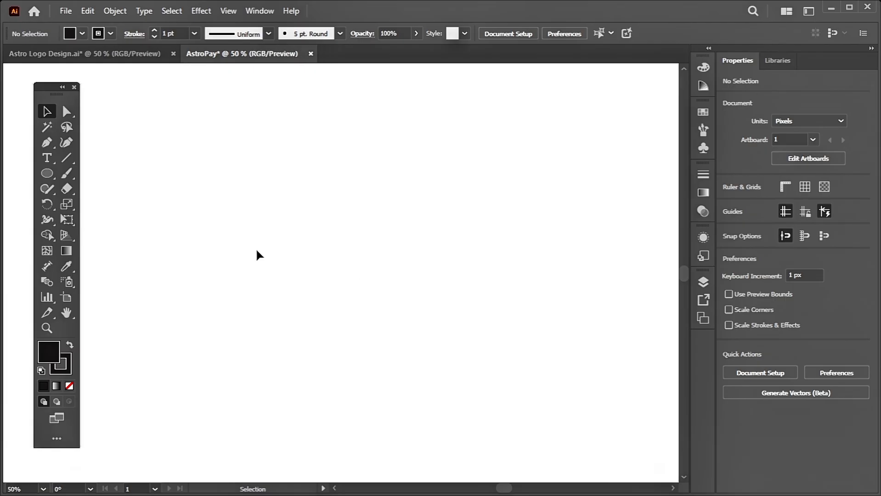
# Place the Astro-Logo-Sample file from the Desktop as a linked image about 759 px wide on the artboard.
pyautogui.click(66, 11)
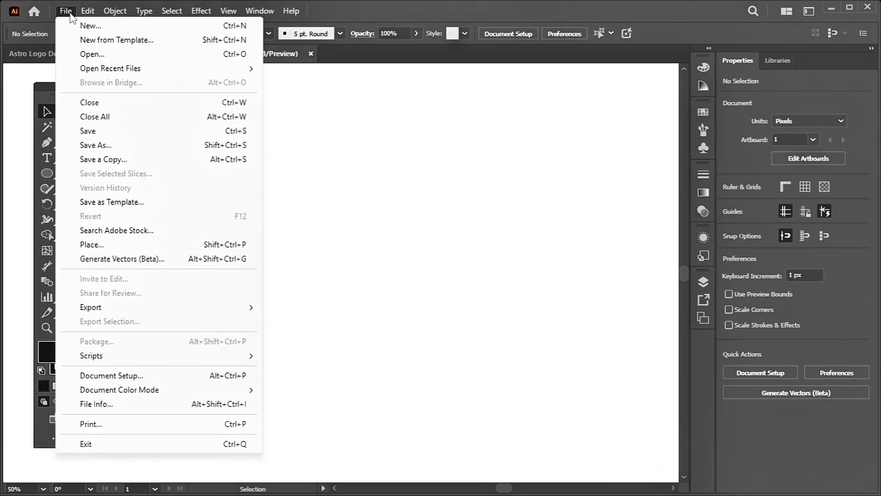
pyautogui.click(108, 247)
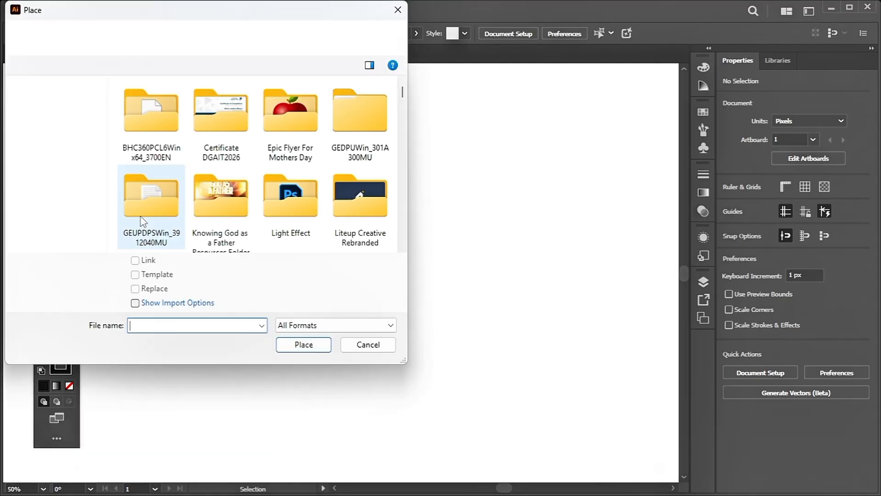
pyautogui.scroll(-5, 158, 201)
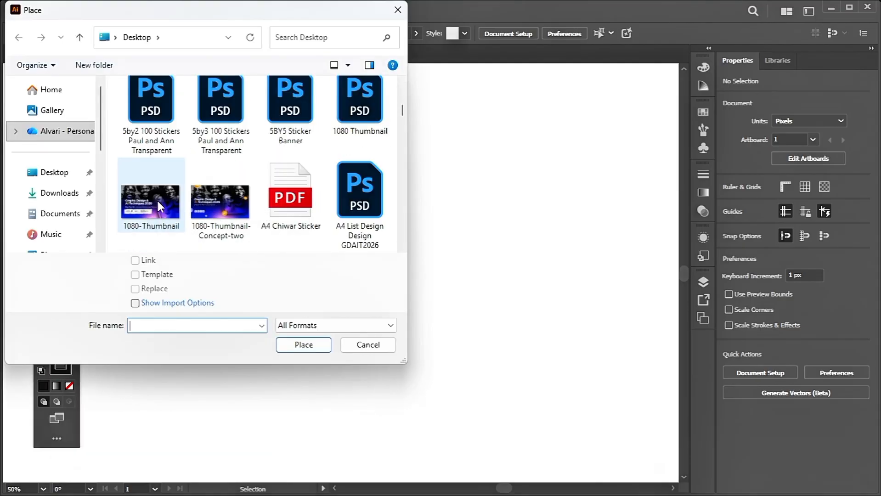
pyautogui.scroll(-6, 152, 211)
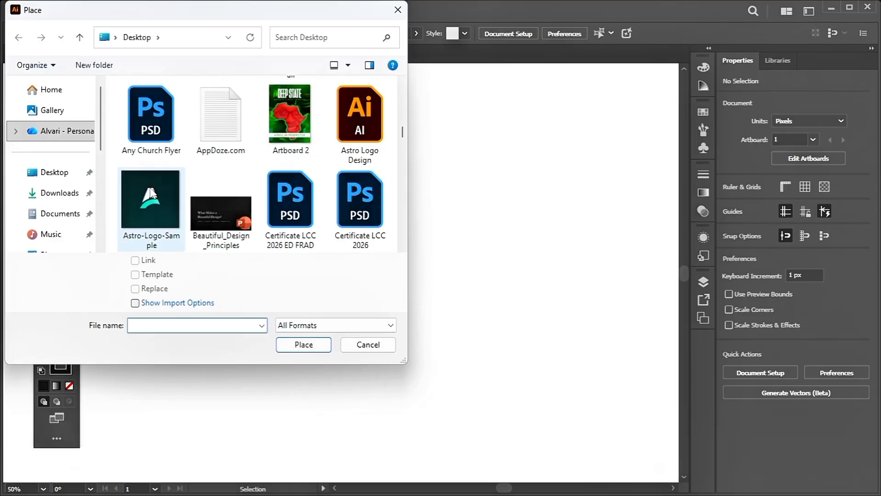
pyautogui.click(152, 198)
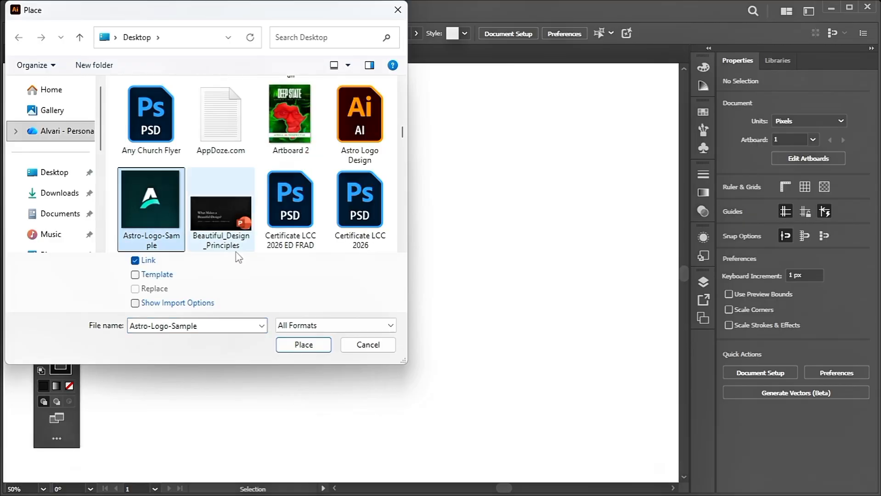
pyautogui.click(299, 348)
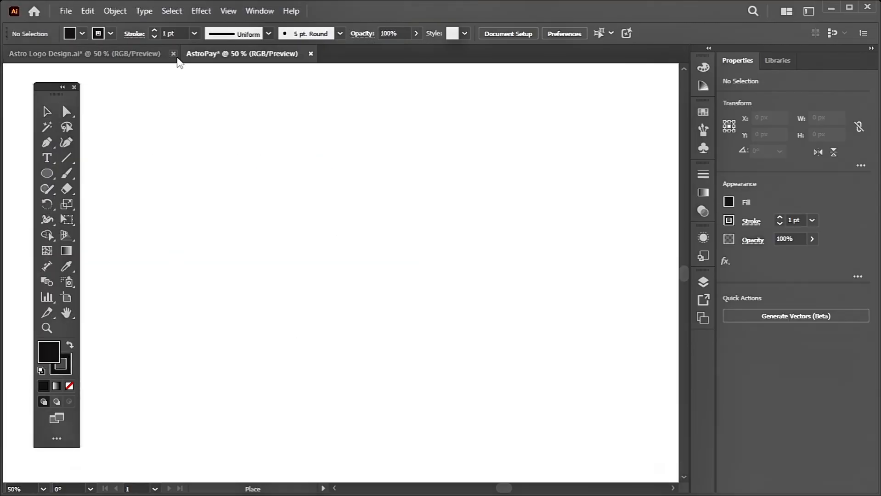
pyautogui.moveTo(109, 73); pyautogui.dragTo(490, 448)
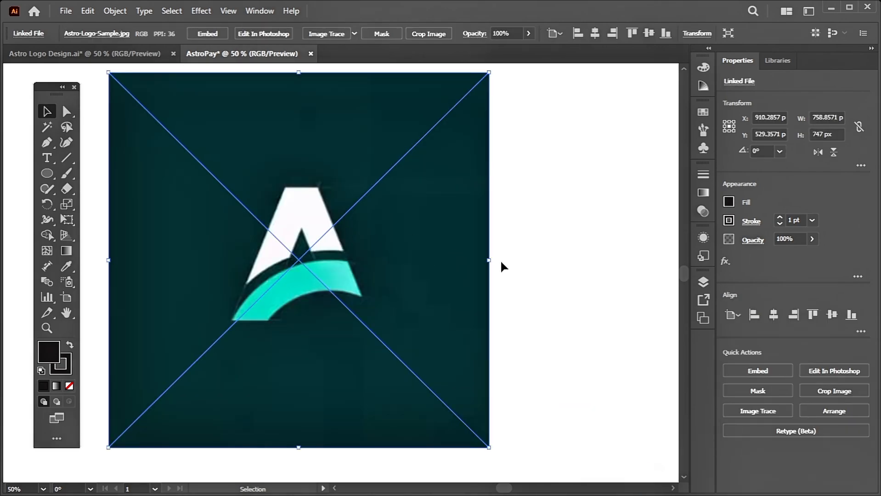
# Enlarge the placed logo image proportionally to about 955 px wide.
pyautogui.moveTo(489, 259); pyautogui.dragTo(588, 279)
pyautogui.press('Return')
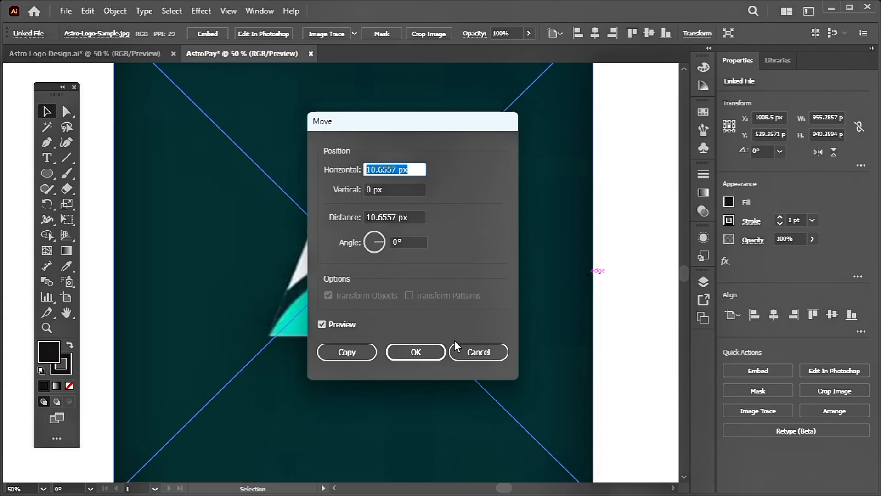
pyautogui.click(464, 354)
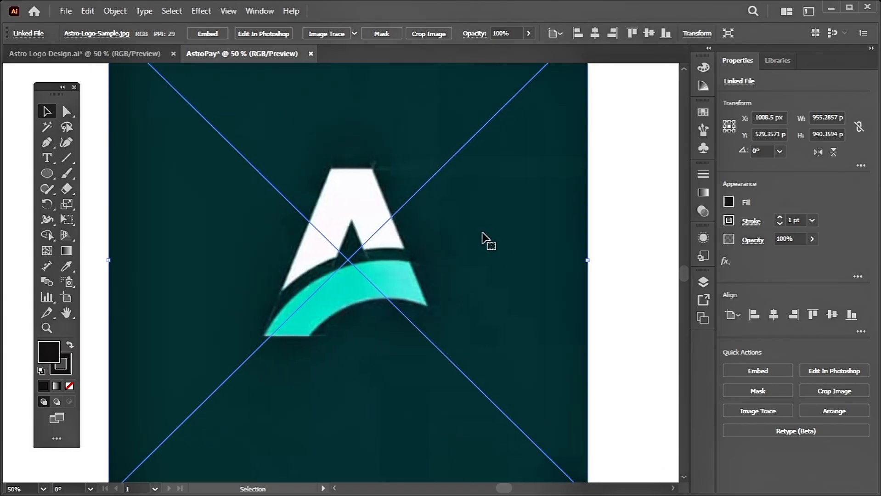
# Reduce the linked logo image's opacity to 19% and lock it in the layer list.
pyautogui.click(704, 283)
pyautogui.click(624, 334)
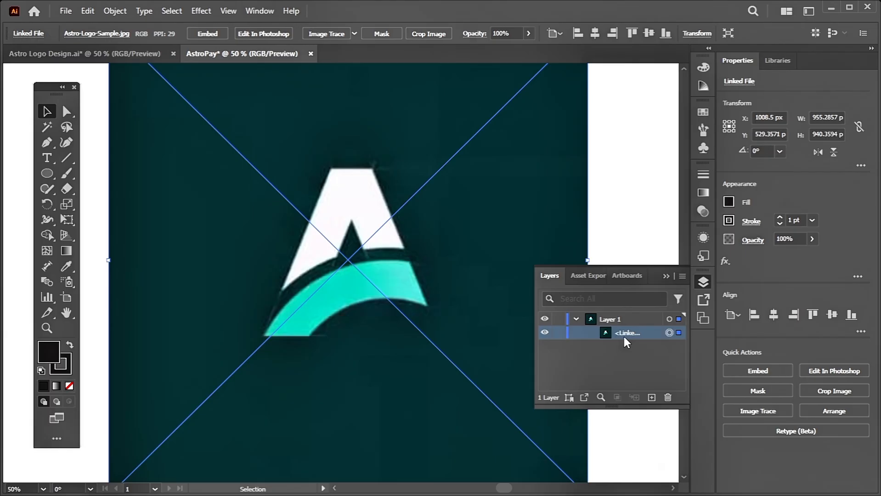
pyautogui.click(812, 239)
pyautogui.moveTo(801, 256); pyautogui.dragTo(770, 255)
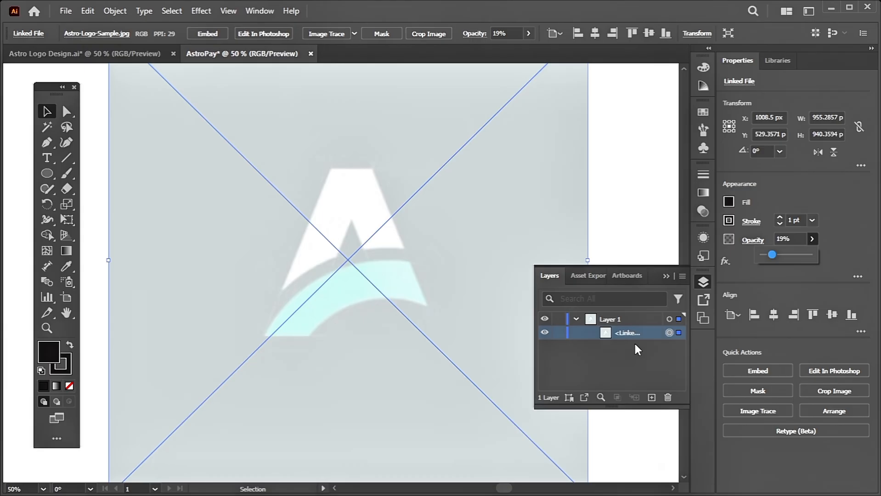
pyautogui.click(557, 333)
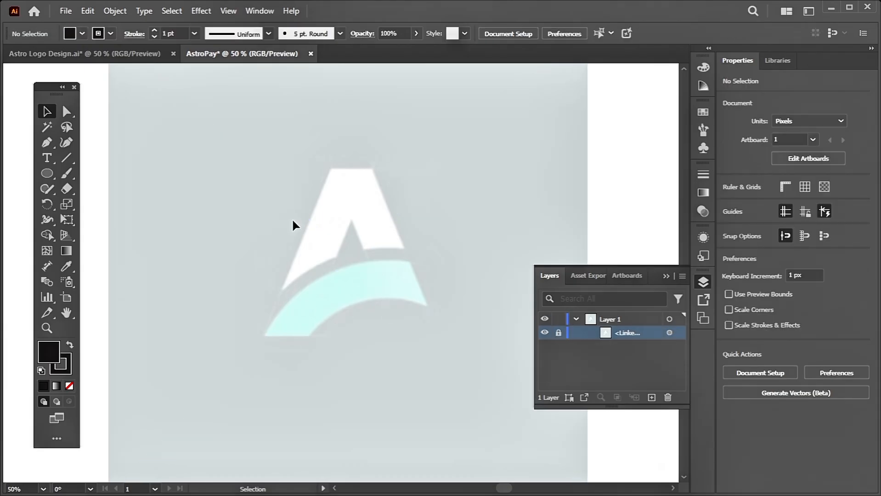
pyautogui.click(667, 277)
# Draw a near-vertical line about 636 px long through the lower inner corner of the A's right leg.
pyautogui.click(66, 158)
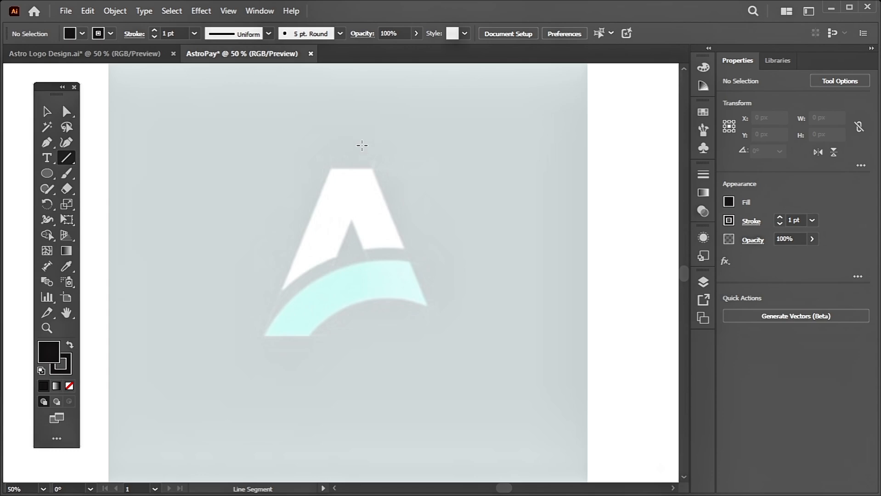
pyautogui.moveTo(363, 101); pyautogui.dragTo(363, 419)
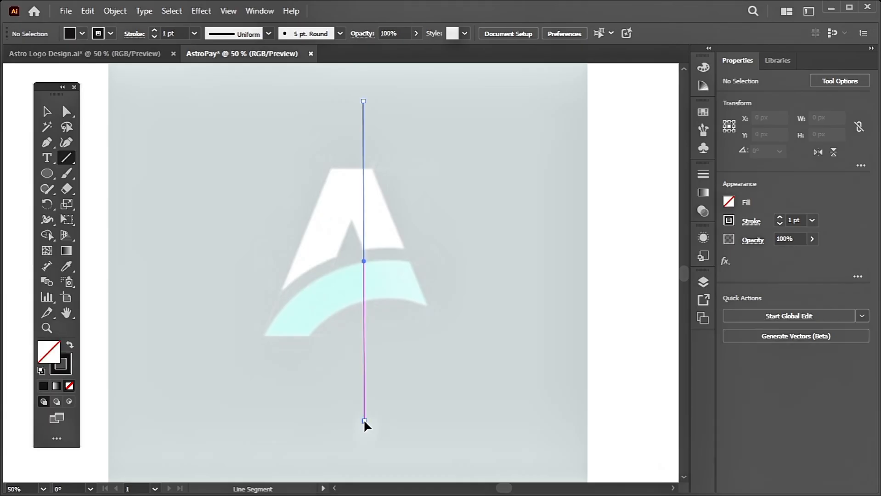
pyautogui.hotkey('ctrl', '=')
pyautogui.hotkey('ctrl', '=')
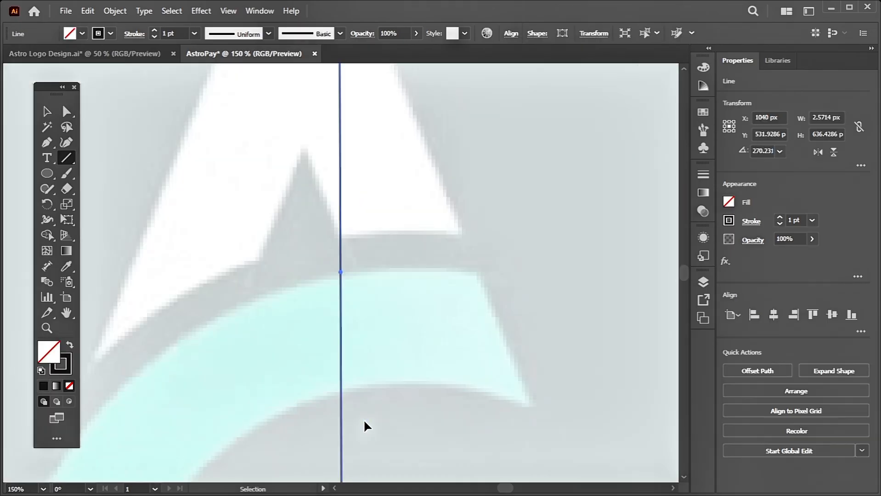
pyautogui.hotkey('ctrl', '-')
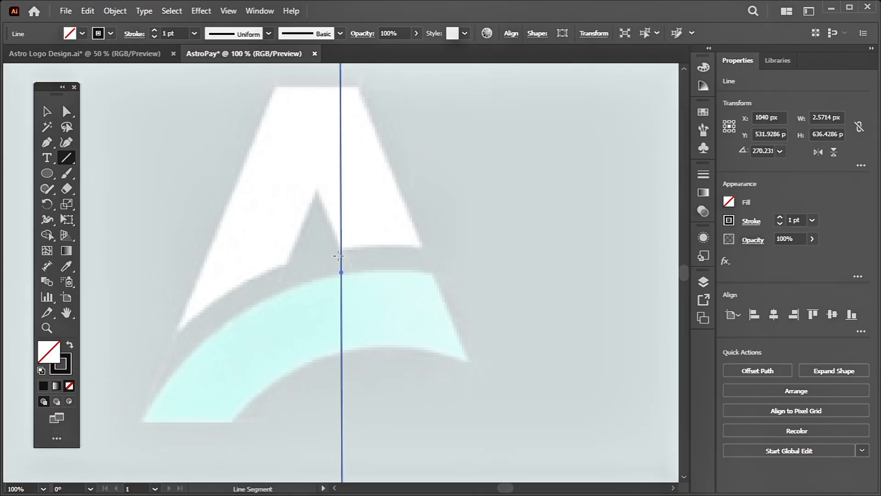
# Duplicate the vertical line to the lower outer corner of the A's right leg and nudge the copy into place.
pyautogui.press('alt')
pyautogui.click(51, 112)
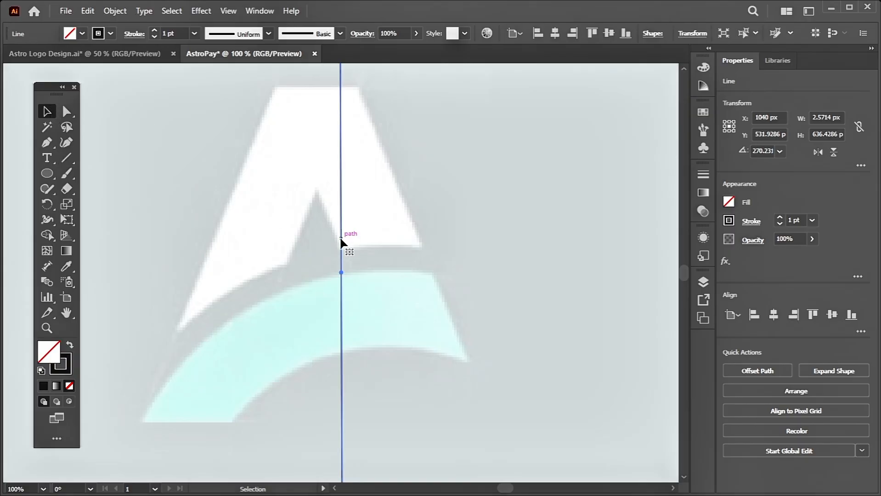
pyautogui.press('alt')
pyautogui.moveTo(342, 240); pyautogui.dragTo(419, 237)
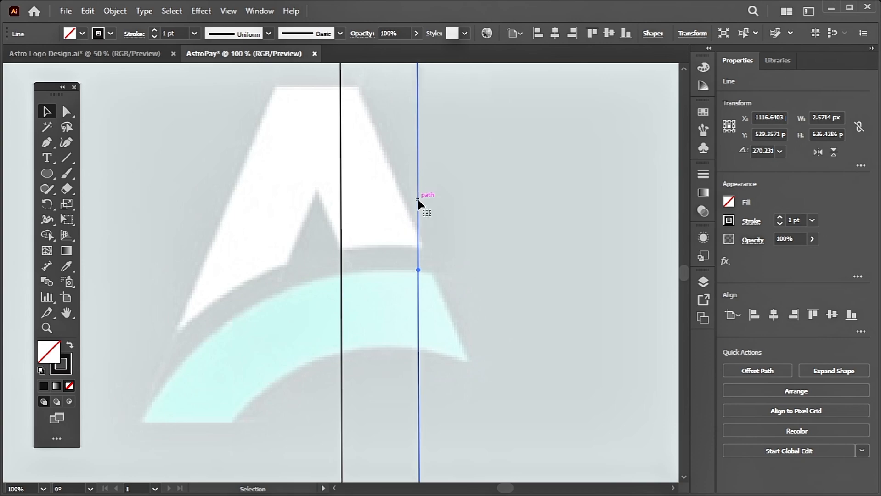
pyautogui.press('Right')
pyautogui.press('Right')
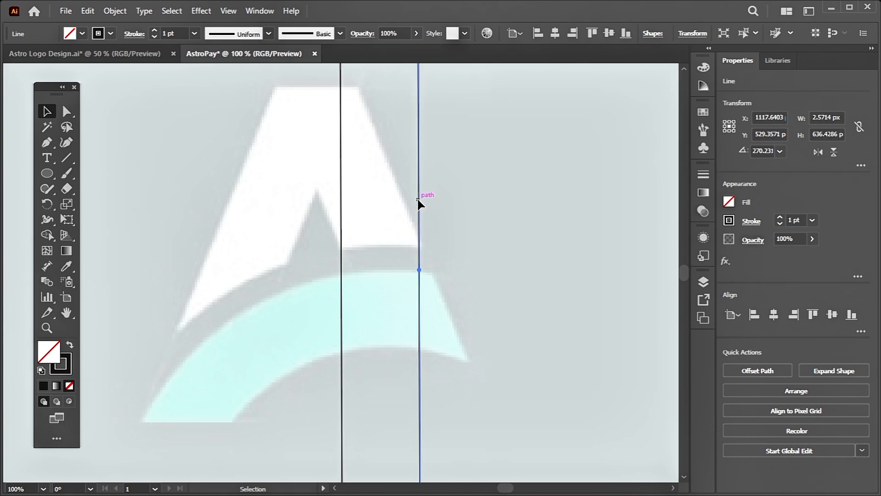
pyautogui.press('Left')
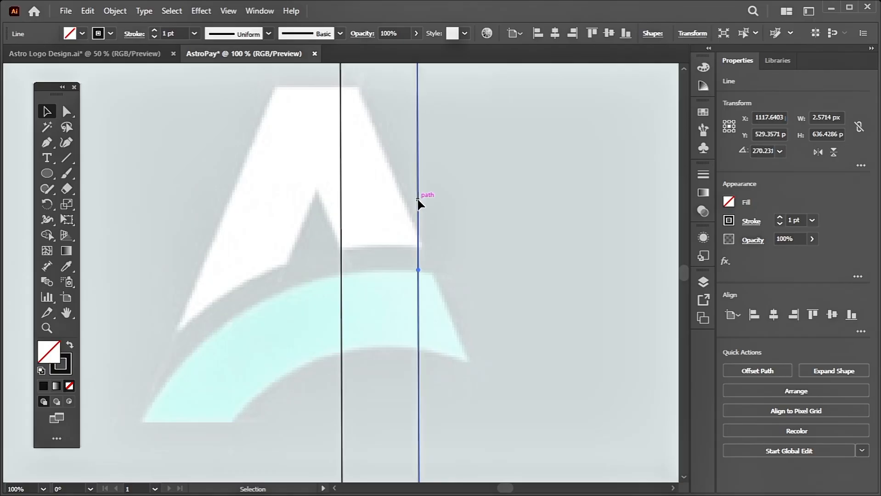
# Nudge the copied vertical line 1 px to the left at the outer lower corner of the A's right leg.
pyautogui.hotkey('ctrl', '-')
pyautogui.hotkey('ctrl', '+')
pyautogui.hotkey('ctrl', '+')
pyautogui.hotkey('ctrl', '+')
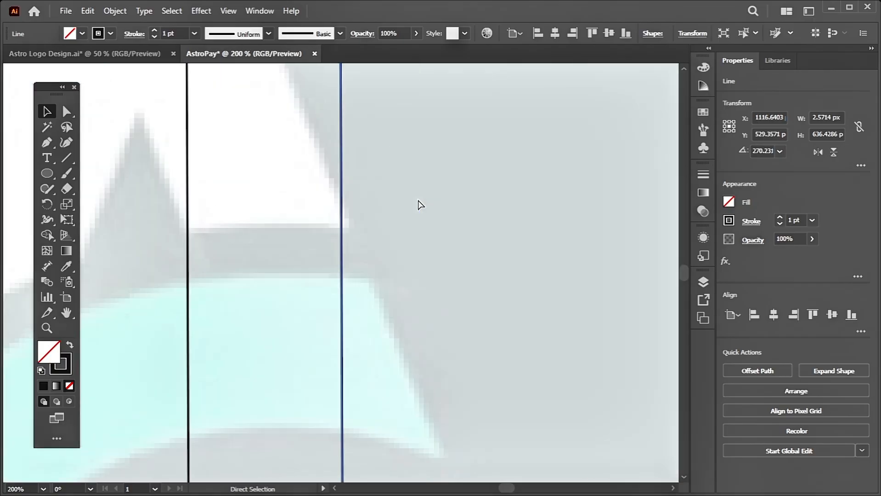
pyautogui.hotkey('ctrl', '-')
pyautogui.hotkey('ctrl', '-')
pyautogui.hotkey('ctrl', '-')
pyautogui.hotkey('ctrl', '-')
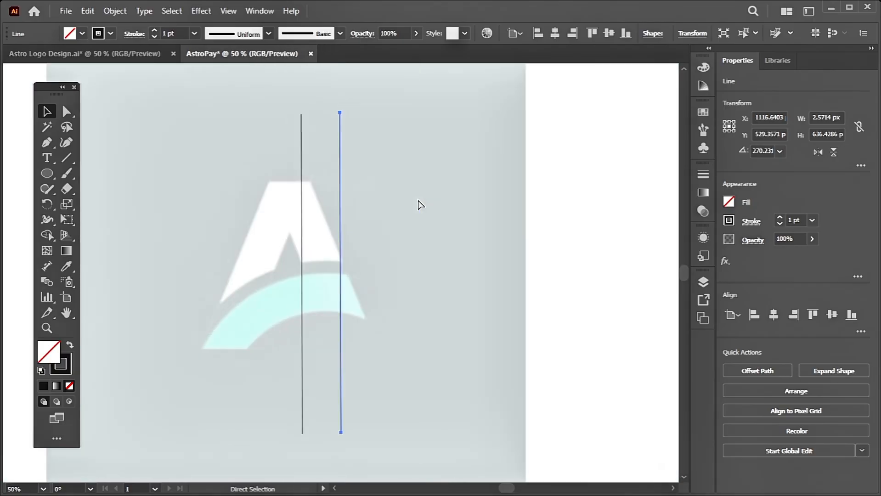
# Align the two vertical lines by their top ends and group them.
pyautogui.moveTo(243, 100); pyautogui.dragTo(425, 225)
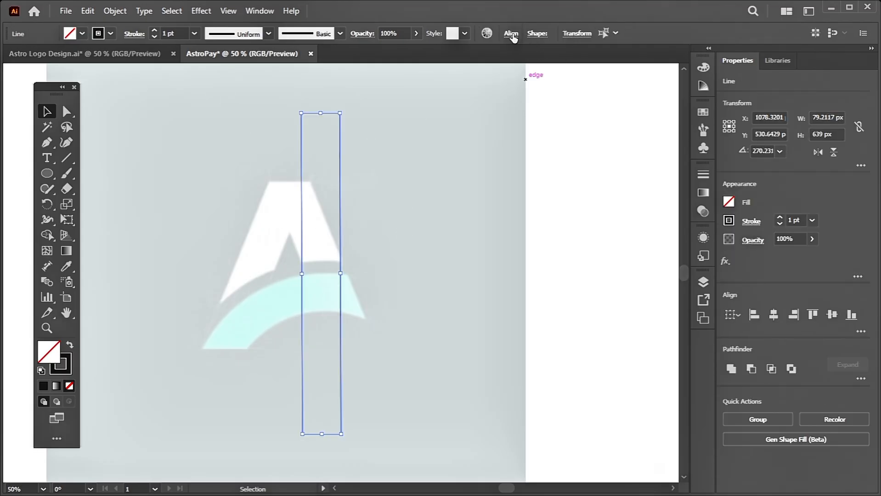
pyautogui.click(511, 34)
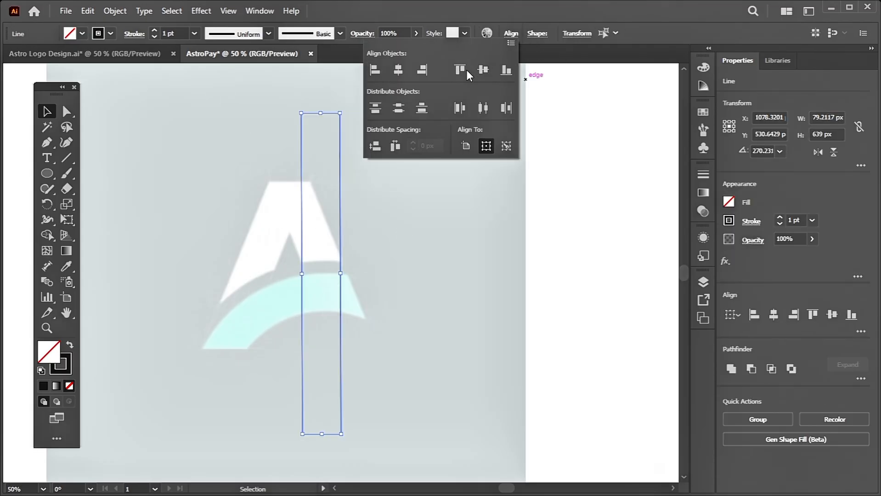
pyautogui.click(458, 70)
pyautogui.click(244, 82)
pyautogui.moveTo(250, 85); pyautogui.dragTo(391, 195)
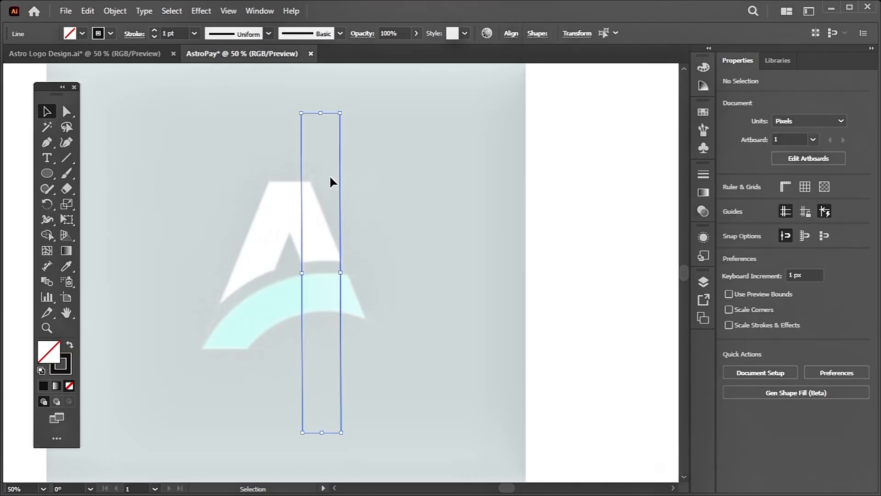
pyautogui.rightClick(330, 177)
pyautogui.click(361, 216)
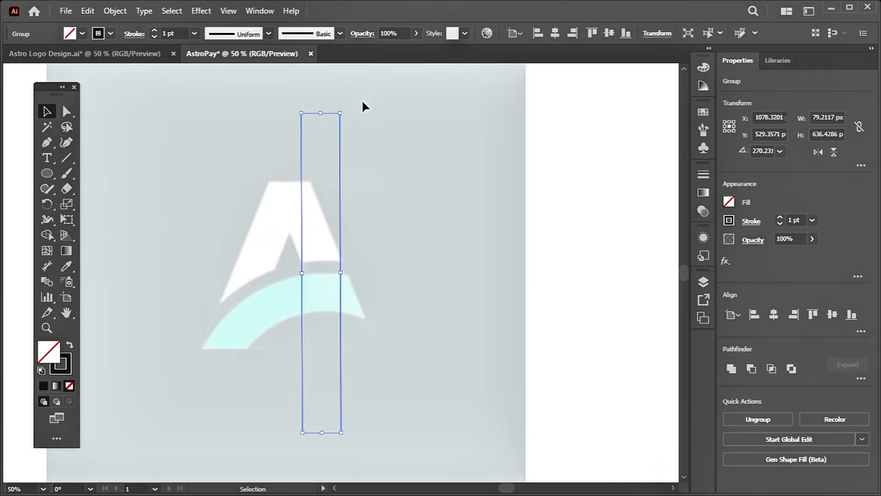
# Rotate the grouped line pair to about 289.9° and shift it onto the edges of the A's right leg.
pyautogui.moveTo(348, 108); pyautogui.dragTo(289, 103)
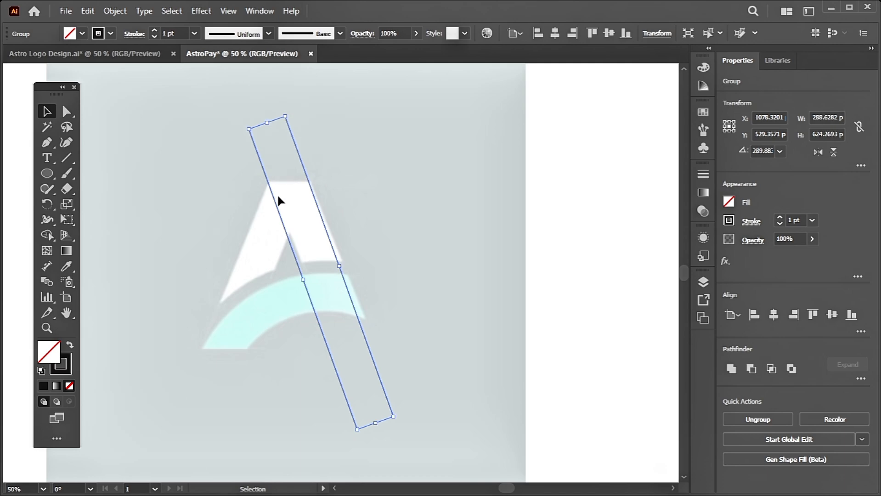
pyautogui.hotkey('ctrl', '=')
pyautogui.hotkey('ctrl', '=')
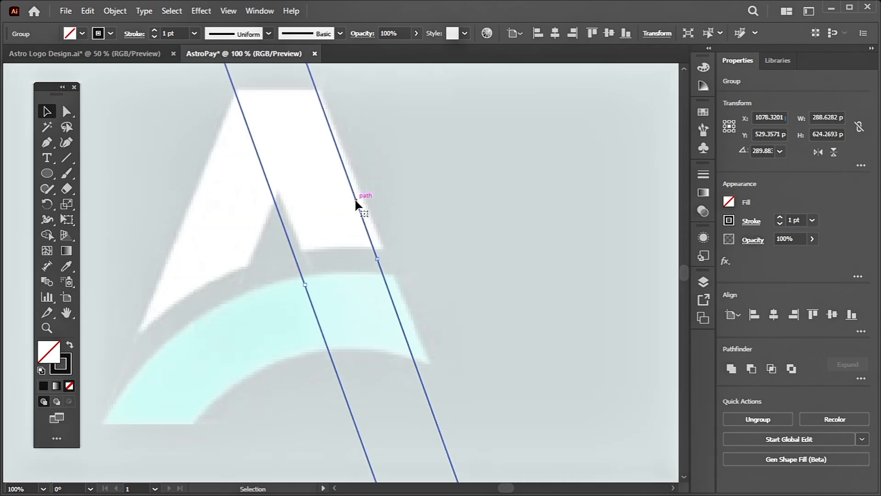
pyautogui.moveTo(355, 199); pyautogui.dragTo(362, 196)
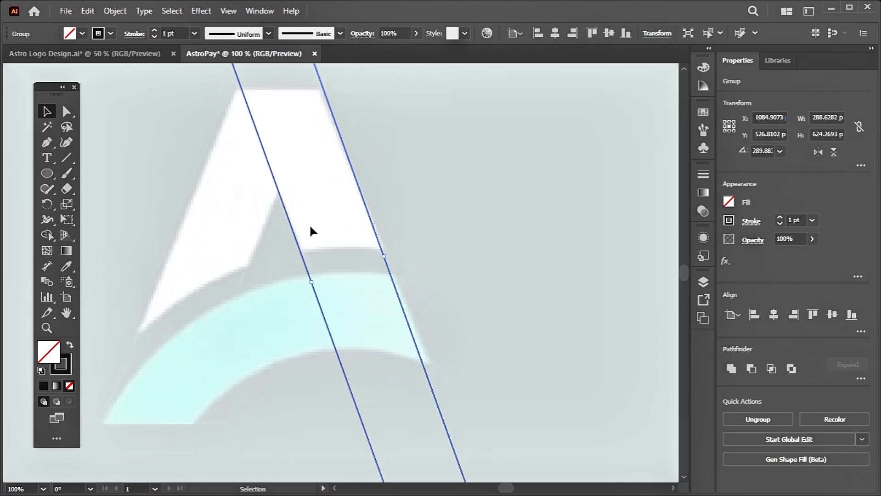
# Paste a copy of the line pair, rotate it to about 252° and place it over the A's left leg.
pyautogui.click(88, 10)
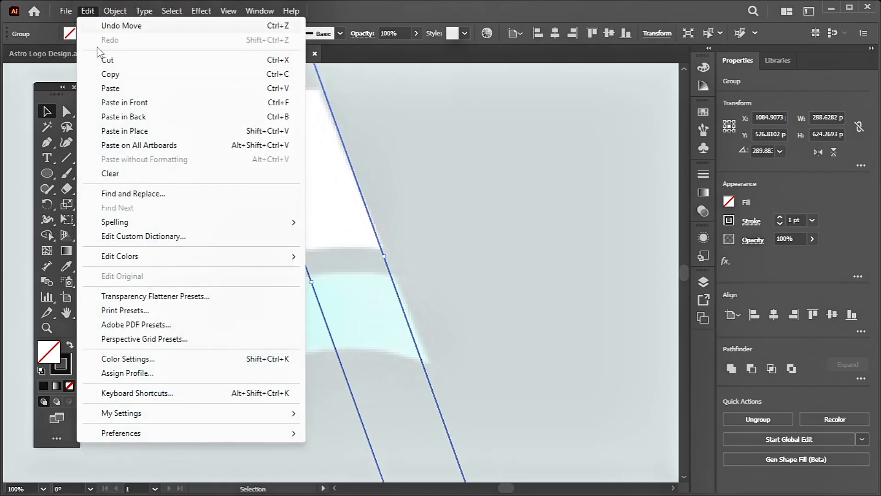
pyautogui.click(110, 78)
pyautogui.click(87, 10)
pyautogui.click(114, 90)
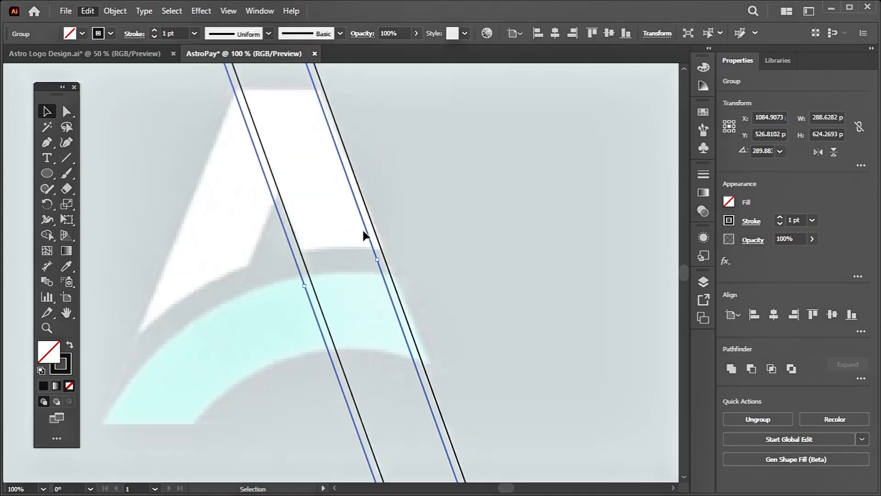
pyautogui.scroll(5, 325, 244)
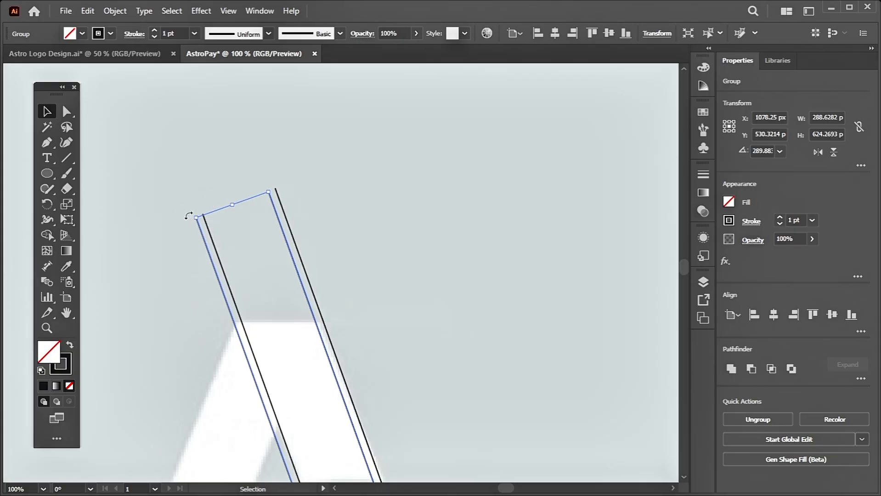
pyautogui.moveTo(189, 212); pyautogui.dragTo(274, 154)
pyautogui.scroll(-6, 393, 220)
pyautogui.scroll(6, 274, 153)
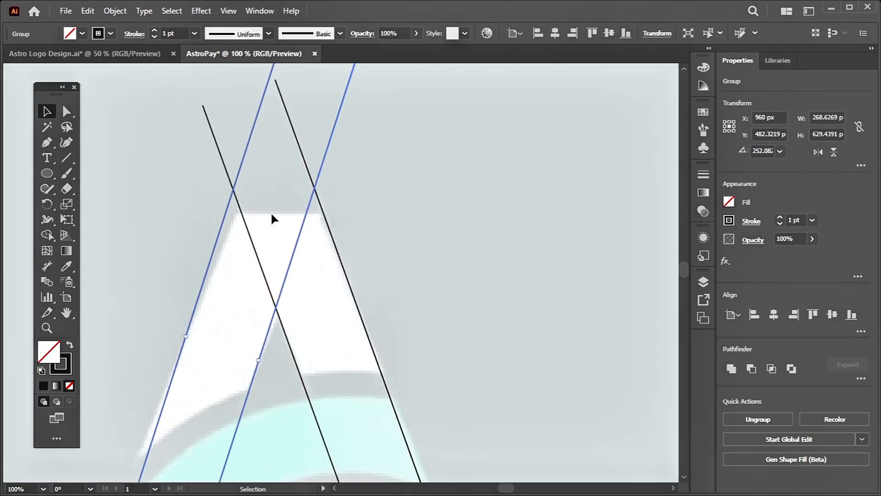
pyautogui.scroll(-6, 272, 218)
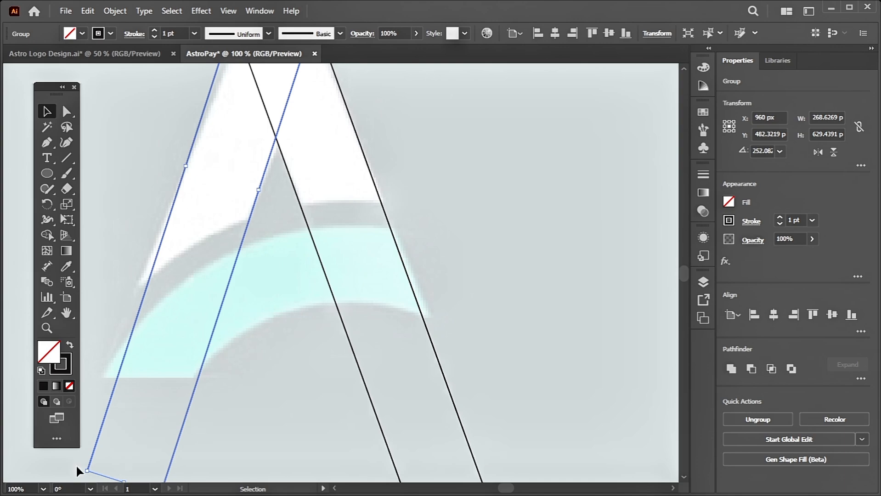
# Refine the copied pair's rotation to about 247.5° so it follows the edges of the A's left leg, and deselect it.
pyautogui.moveTo(81, 471); pyautogui.dragTo(45, 467)
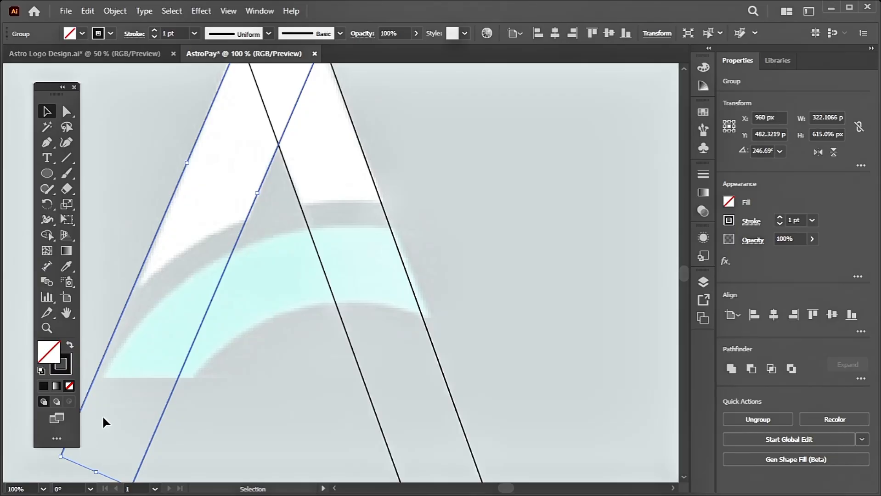
pyautogui.scroll(3, 103, 416)
pyautogui.scroll(-3, 210, 263)
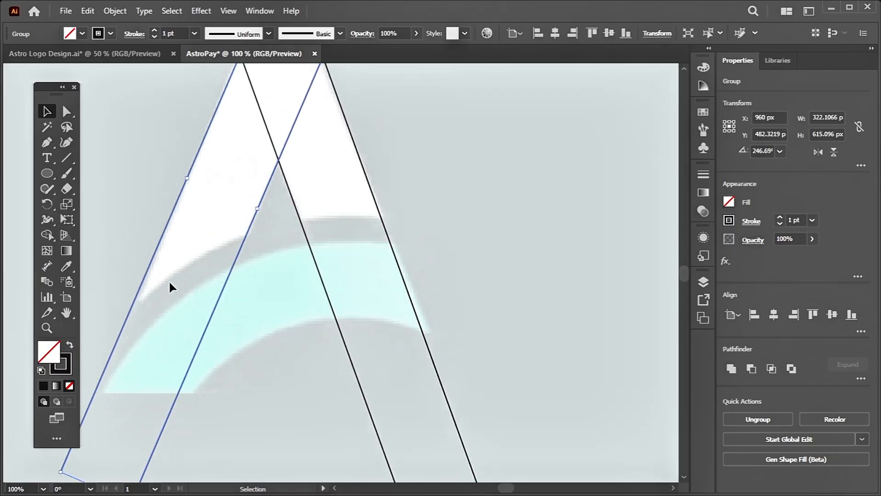
pyautogui.hscroll(3, 123, 276)
pyautogui.hscroll(-5, 122, 276)
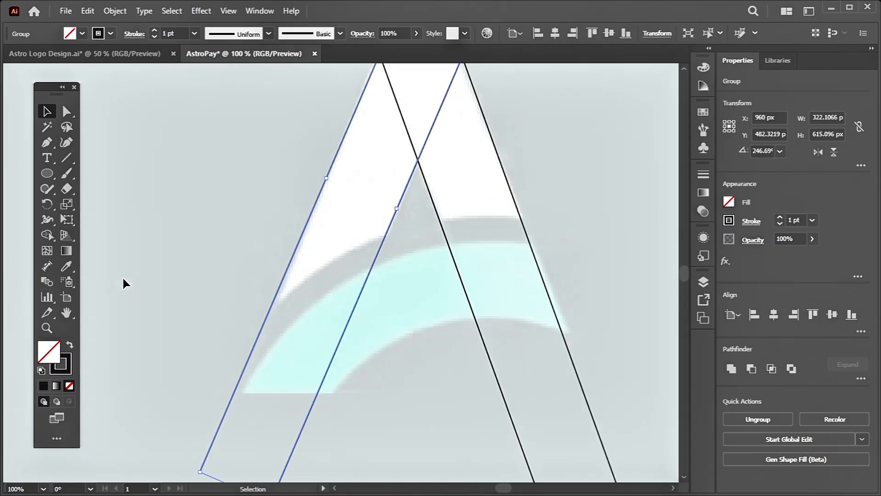
pyautogui.scroll(-3, 123, 276)
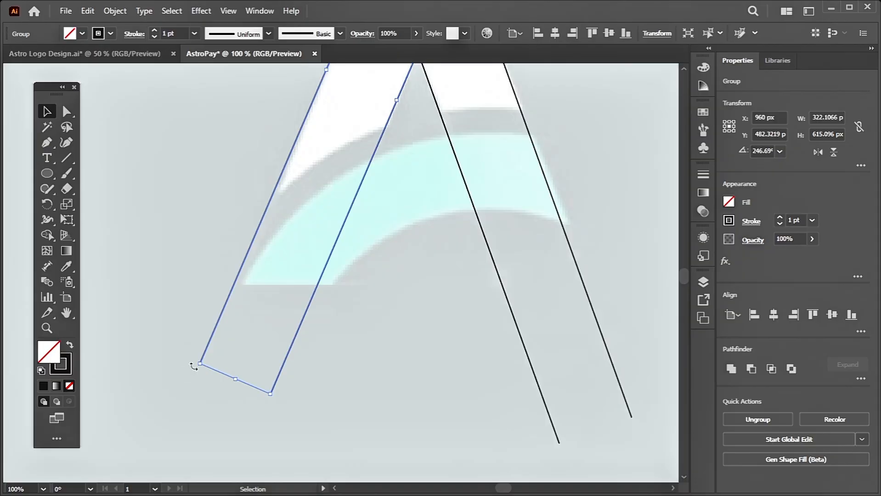
pyautogui.moveTo(193, 366); pyautogui.dragTo(197, 366)
pyautogui.scroll(3, 258, 283)
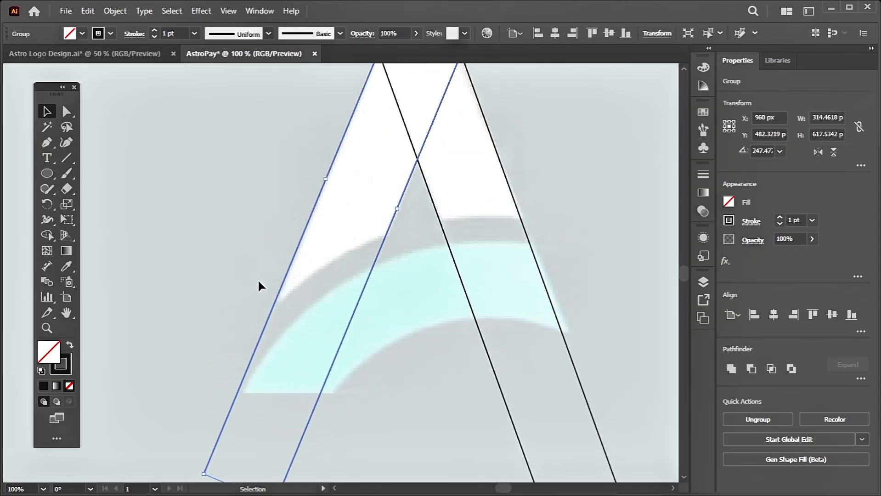
pyautogui.scroll(4, 258, 285)
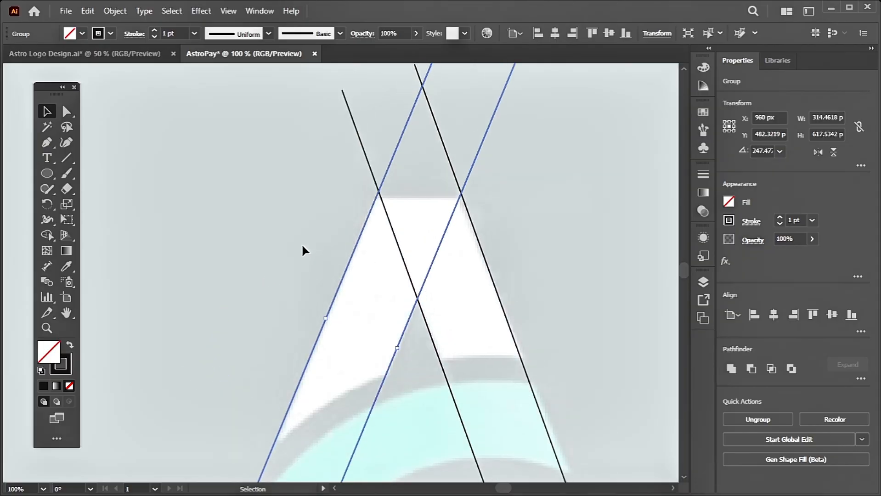
pyautogui.click(272, 239)
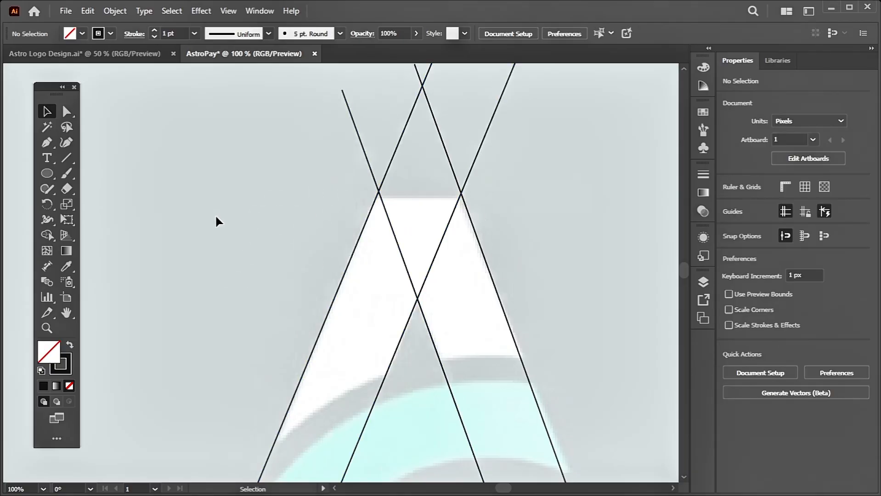
# Draw a horizontal line about 484 px long across the A's top edge and nudge it 2 px down.
pyautogui.click(70, 160)
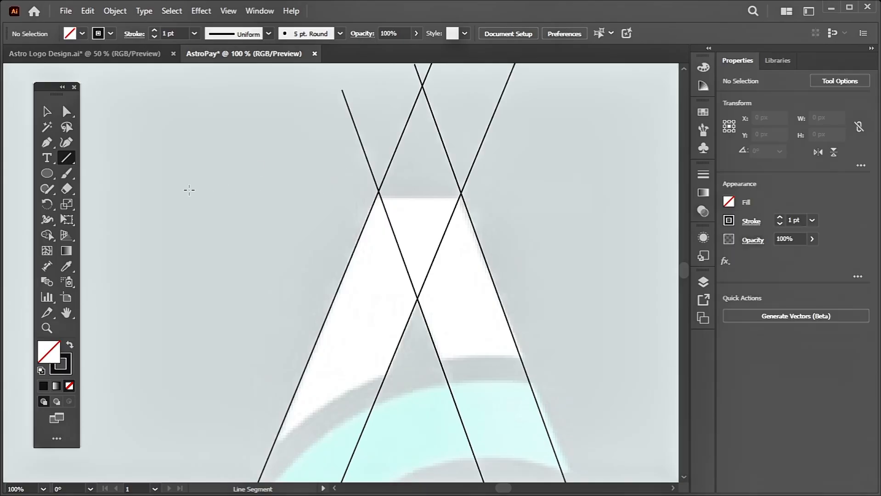
pyautogui.moveTo(189, 190); pyautogui.dragTo(675, 191)
pyautogui.press('Down')
pyautogui.press('Down')
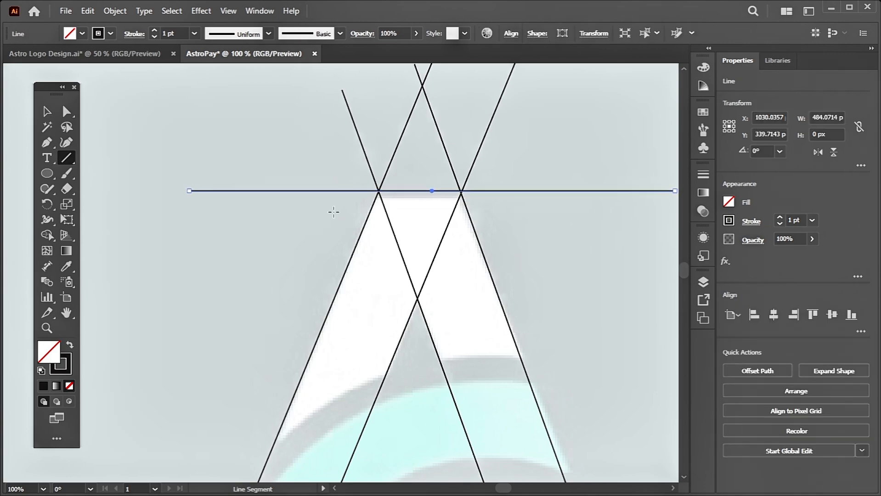
# Draw a horizontal line about 584 px long along the flat base of the teal arc and nudge it 2 px up.
pyautogui.scroll(-10, 299, 222)
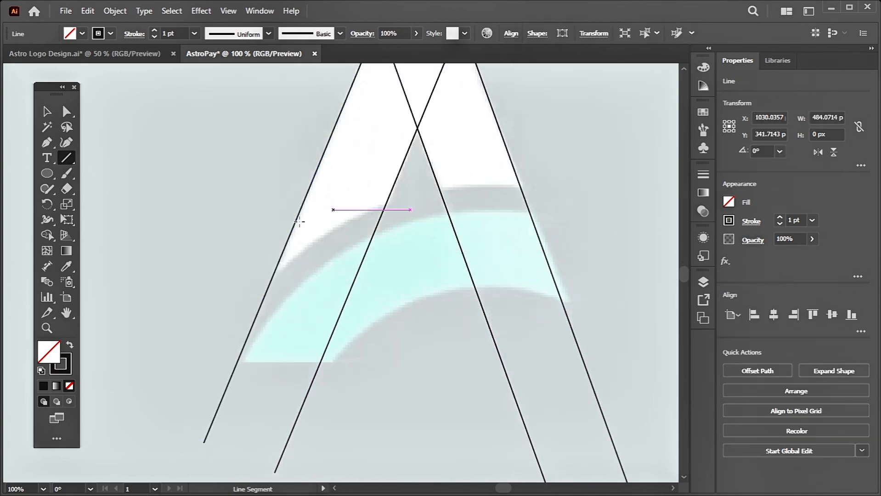
pyautogui.scroll(3, 235, 233)
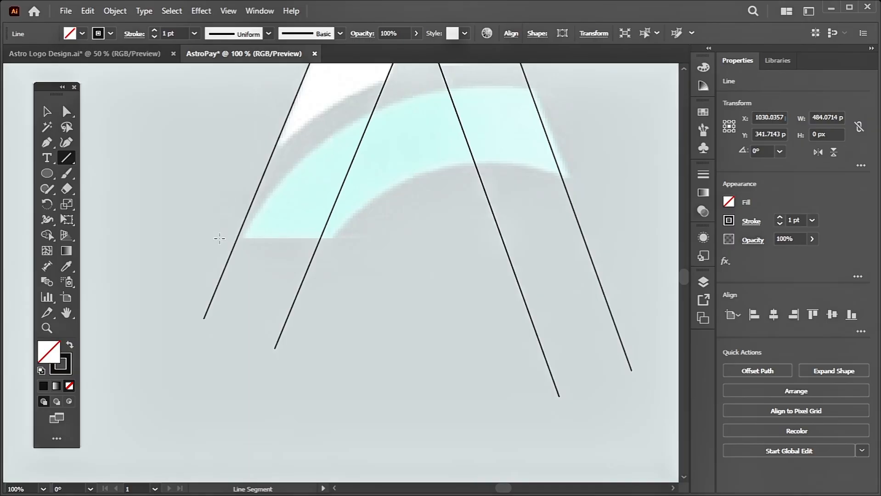
pyautogui.moveTo(104, 240); pyautogui.dragTo(453, 230)
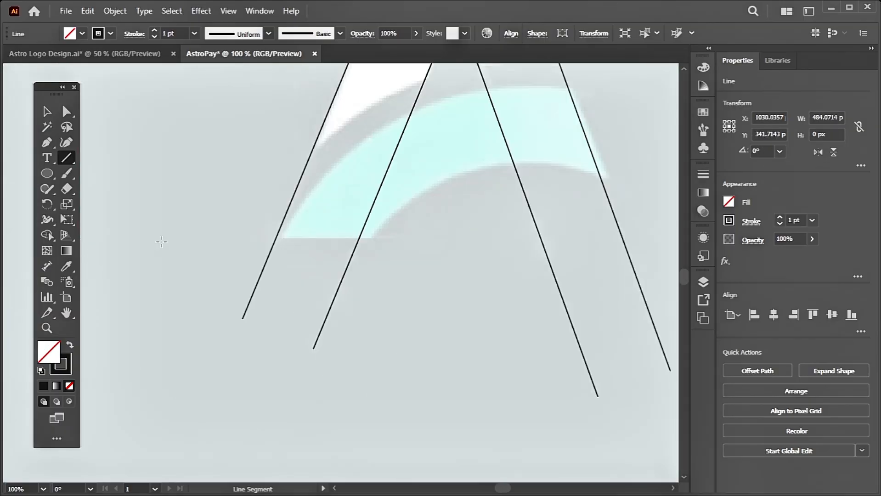
pyautogui.moveTo(160, 241); pyautogui.dragTo(572, 219)
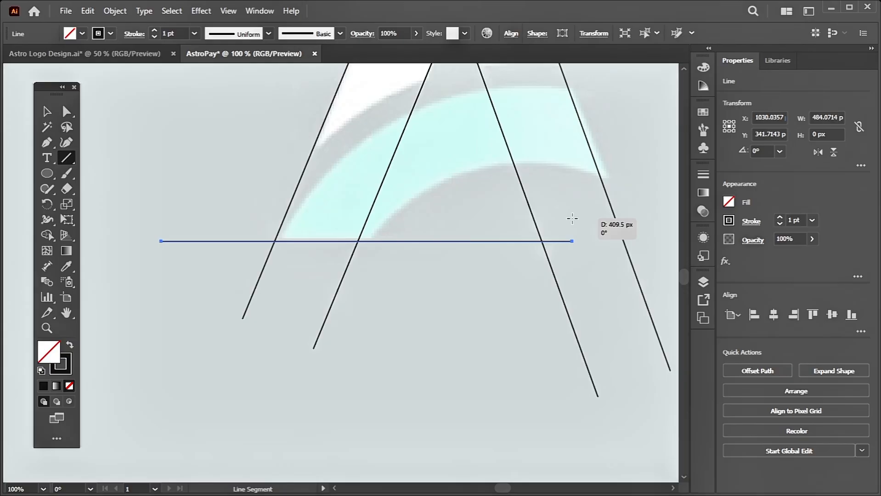
pyautogui.moveTo(573, 219); pyautogui.dragTo(572, 219)
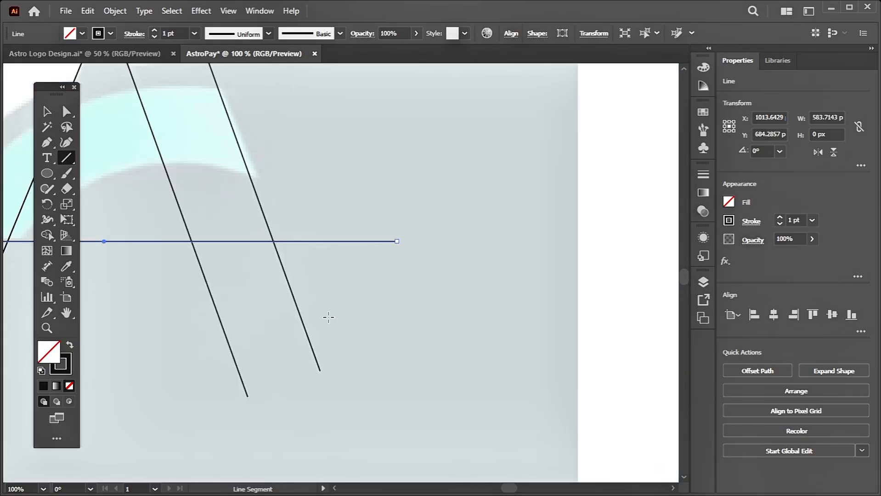
pyautogui.hscroll(-5, 328, 317)
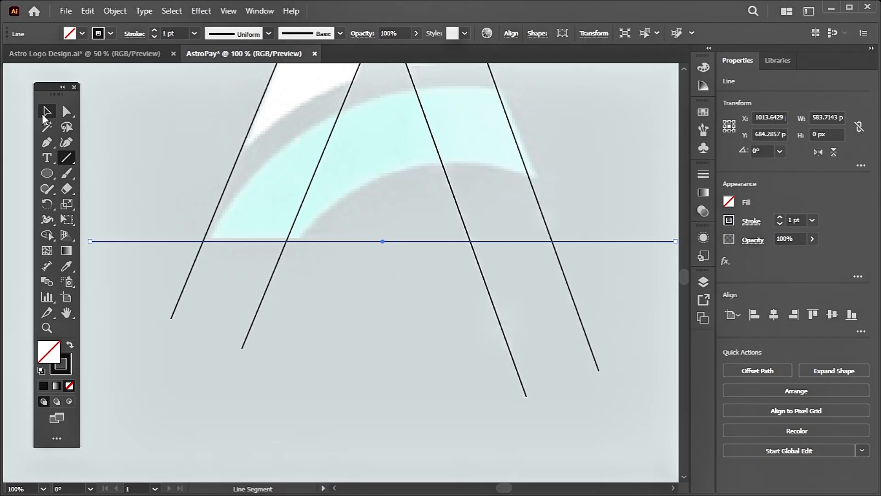
pyautogui.click(45, 111)
pyautogui.hotkey('ctrl', '=')
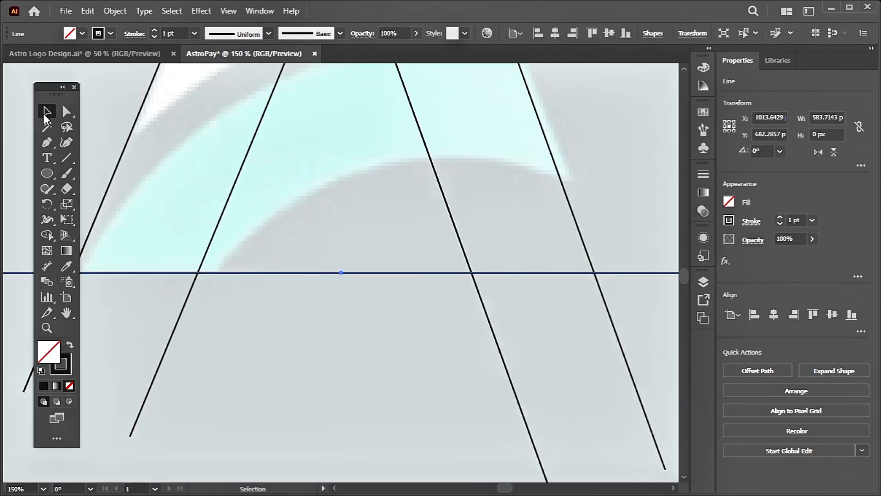
pyautogui.hotkey('ctrl', '-')
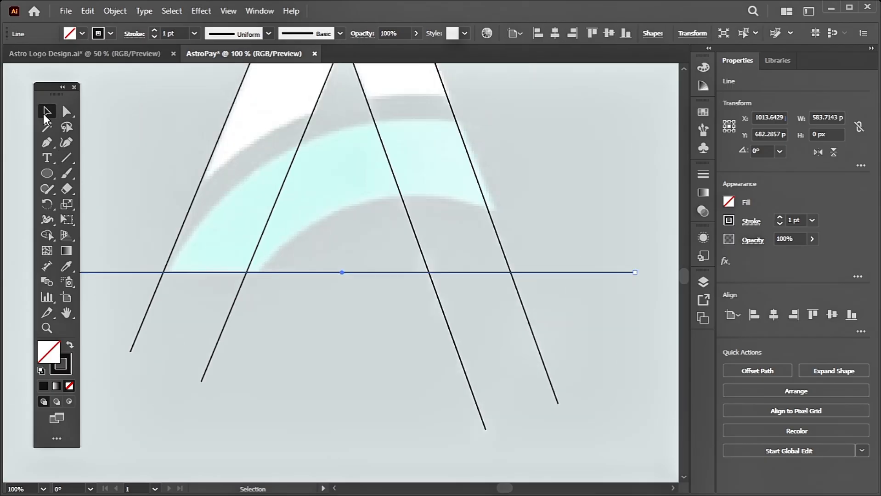
pyautogui.hotkey('ctrl', '=')
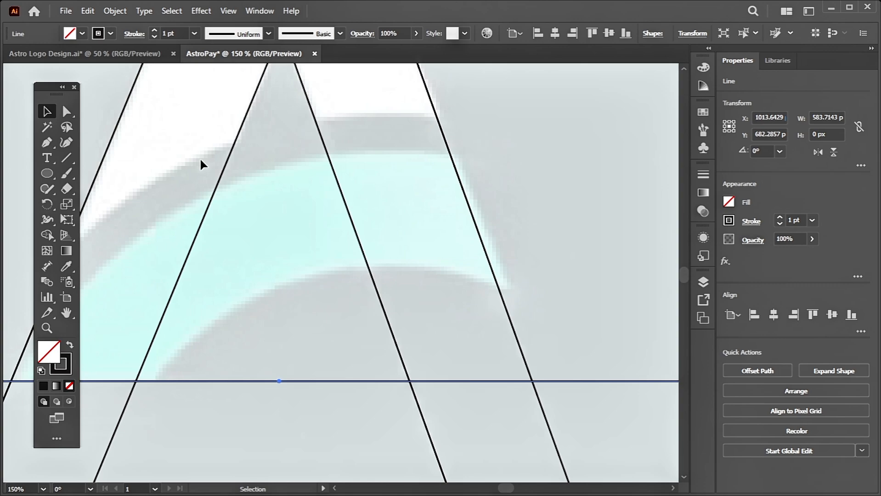
# Rotate the grouped line pair on the A's left leg to about 248°.
pyautogui.hscroll(-5, 201, 164)
pyautogui.hscroll(-2, 201, 161)
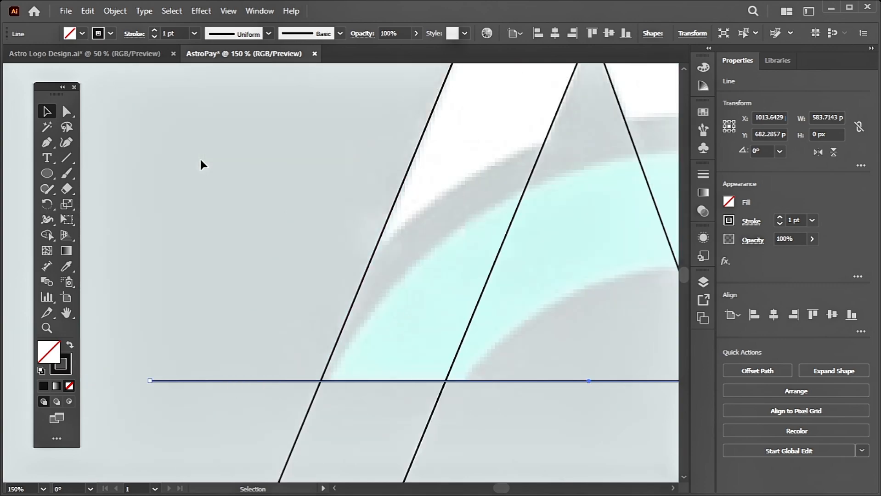
pyautogui.hscroll(2, 200, 161)
pyautogui.click(280, 219)
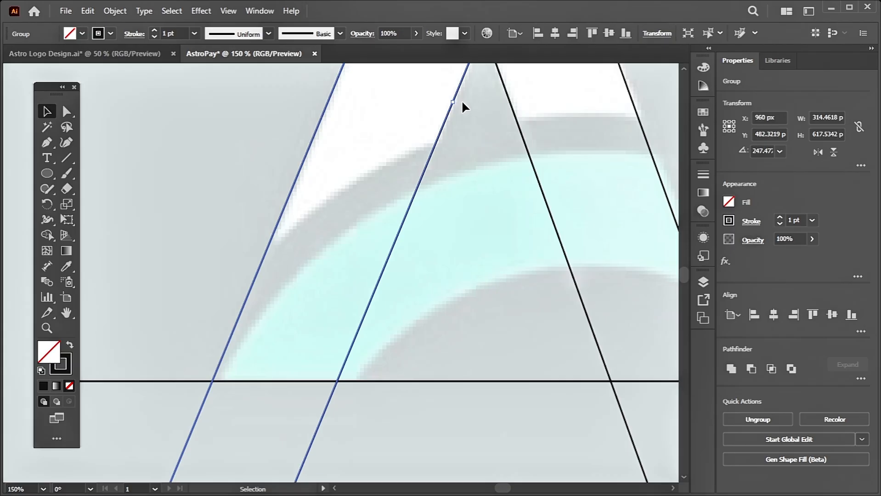
pyautogui.scroll(10, 462, 99)
pyautogui.scroll(-3, 462, 100)
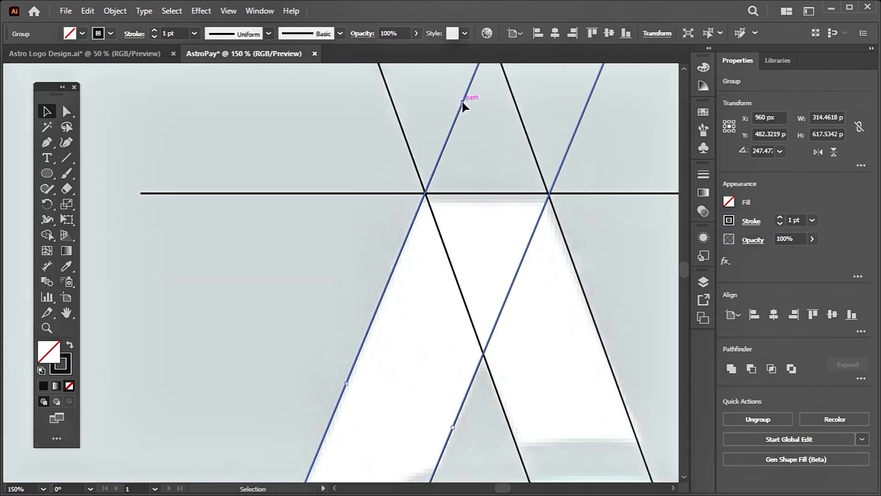
pyautogui.scroll(8, 462, 100)
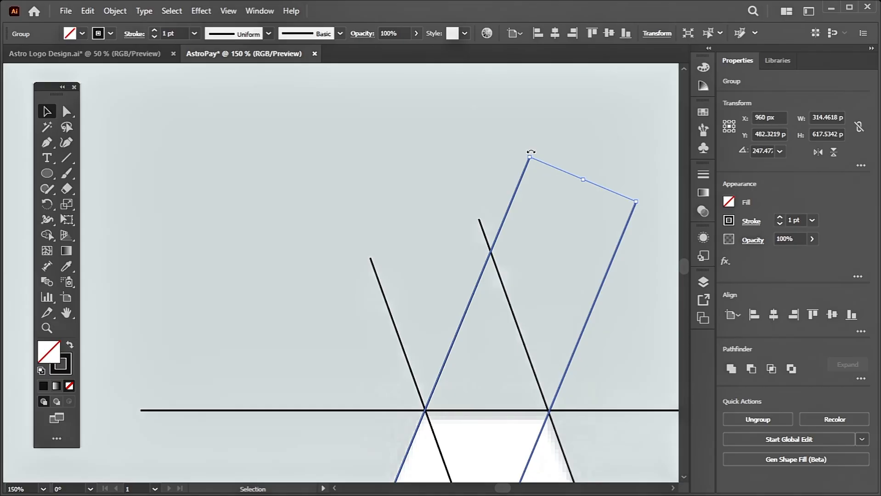
pyautogui.moveTo(531, 151); pyautogui.dragTo(528, 152)
# Examine how closely the rotated line pair follows the A's left leg between its top edge and the base line.
pyautogui.scroll(-8, 450, 287)
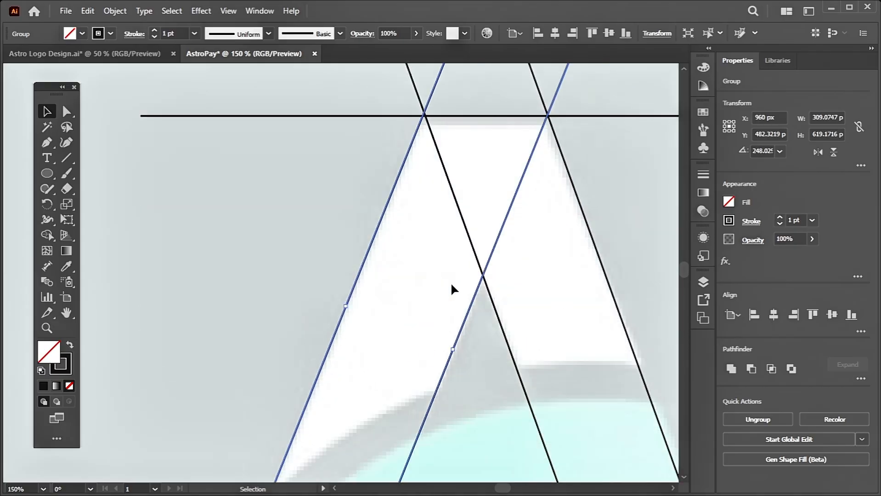
pyautogui.scroll(-3, 452, 287)
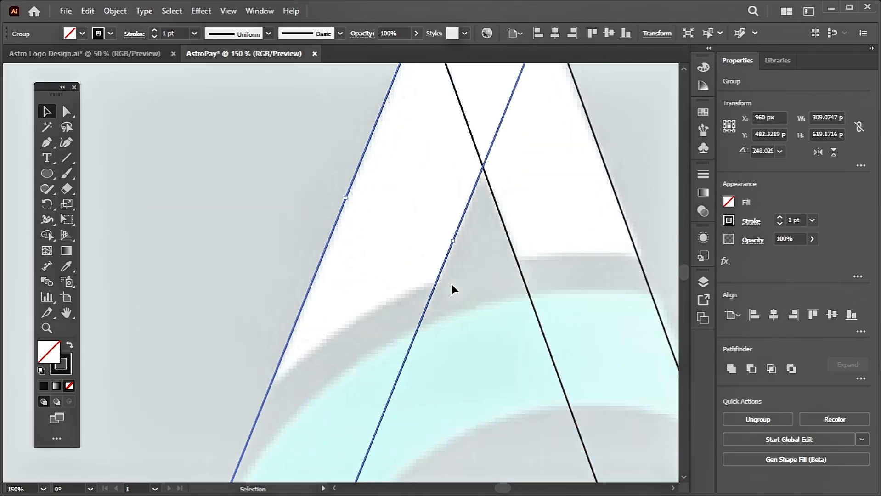
pyautogui.scroll(-7, 381, 292)
pyautogui.scroll(3, 381, 292)
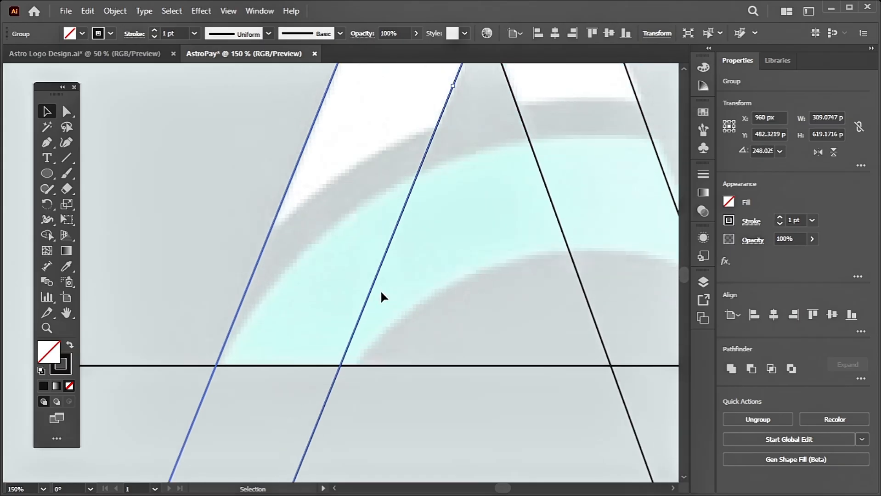
pyautogui.scroll(10, 381, 292)
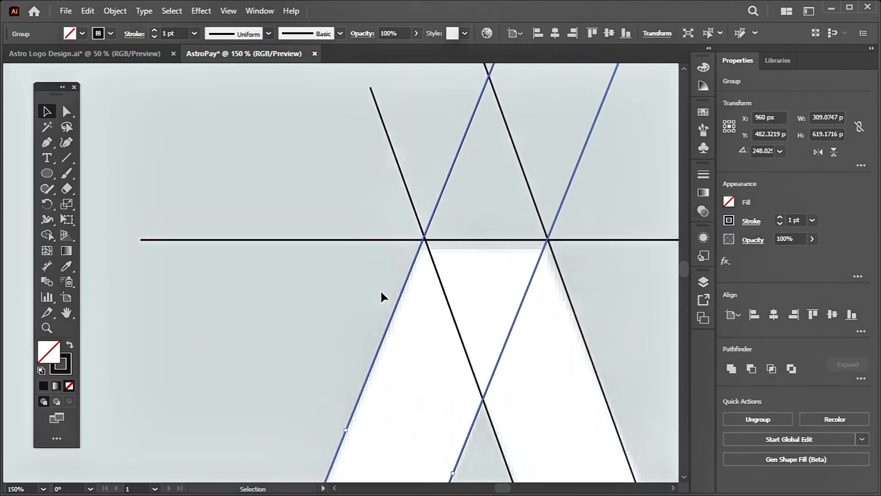
pyautogui.scroll(-2, 381, 297)
pyautogui.scroll(2, 381, 297)
pyautogui.scroll(-2, 381, 297)
pyautogui.scroll(-2, 381, 292)
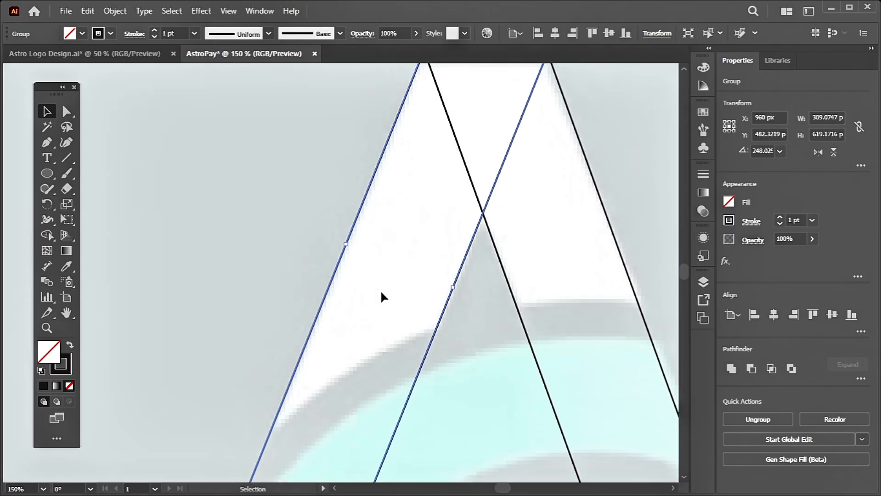
# Draw a circle about 644 px in diameter over the lower part of the A, enclosing the teal arc.
pyautogui.hotkey('ctrl', '-')
pyautogui.hotkey('ctrl', '-')
pyautogui.hotkey('ctrl', '-')
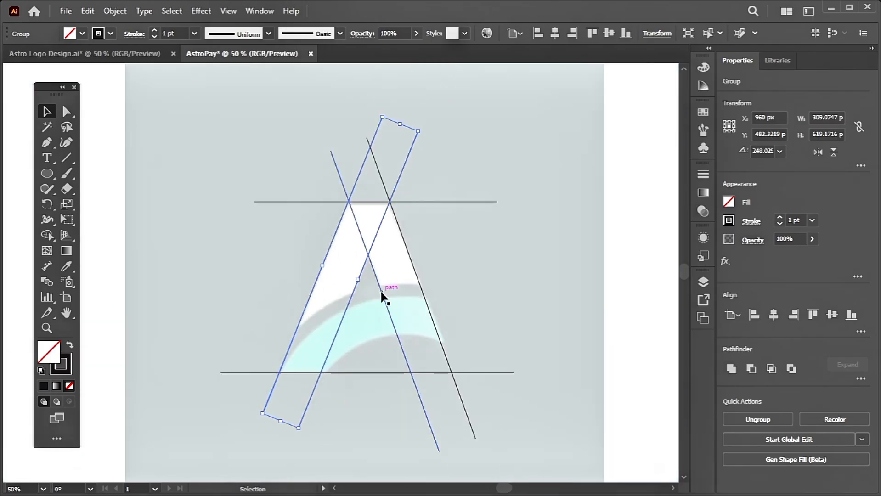
pyautogui.click(48, 175)
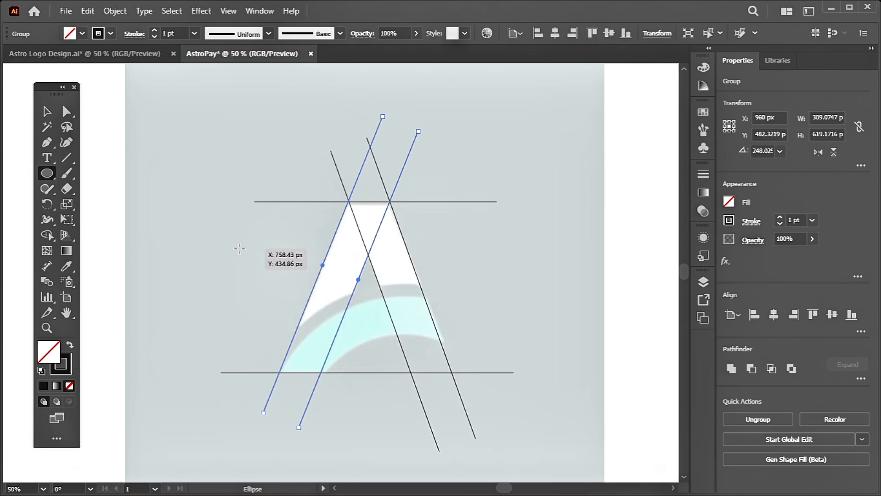
pyautogui.moveTo(239, 249); pyautogui.dragTo(564, 456)
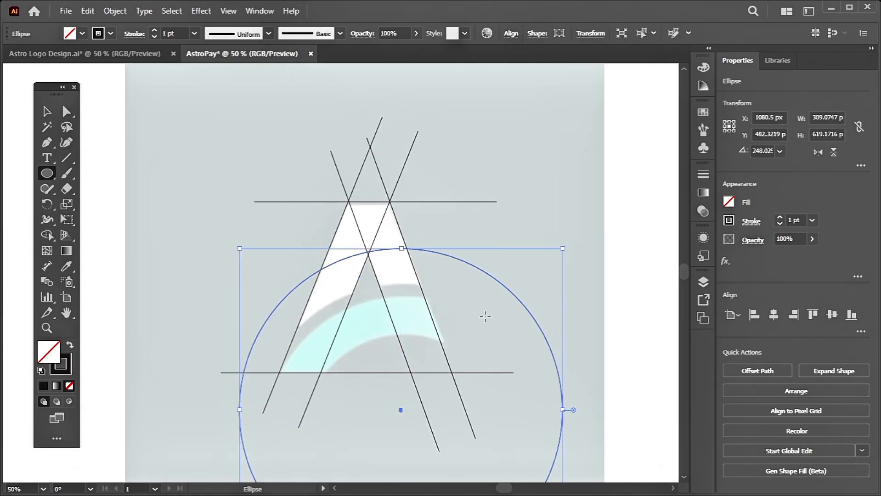
pyautogui.click(45, 112)
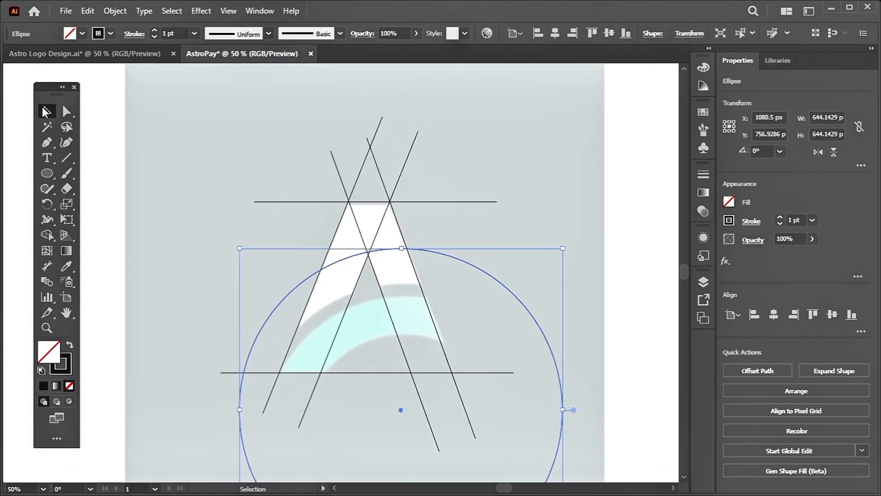
# Move the circle so its upper curve follows the lower edge of the white legs, and nudge it 1 px up.
pyautogui.moveTo(447, 254); pyautogui.dragTo(453, 291)
pyautogui.hotkey('ctrl', '=')
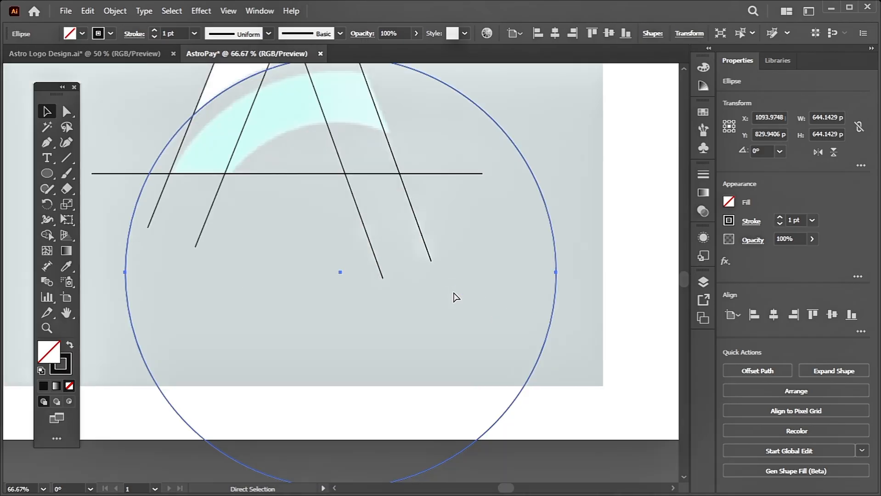
pyautogui.scroll(2, 453, 296)
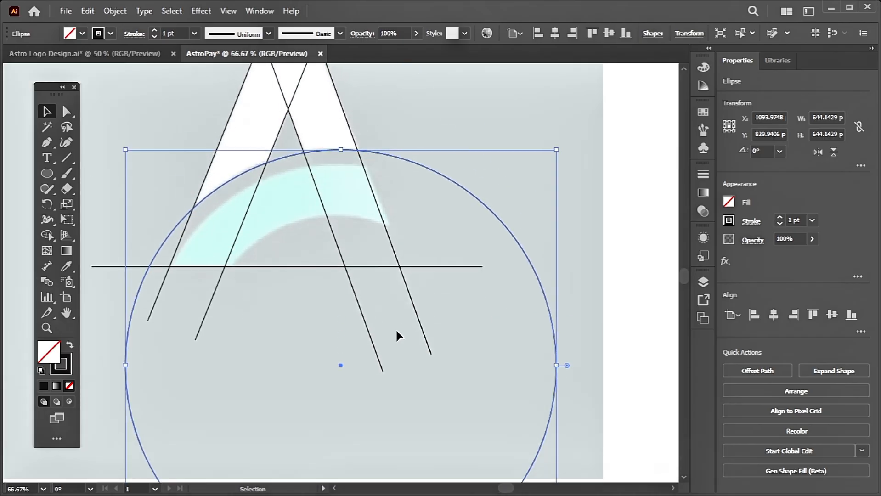
pyautogui.click(616, 187)
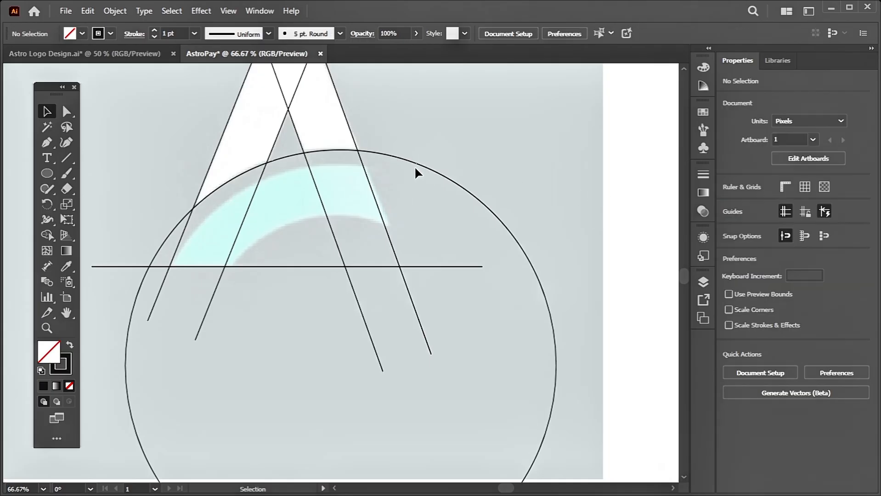
pyautogui.click(396, 158)
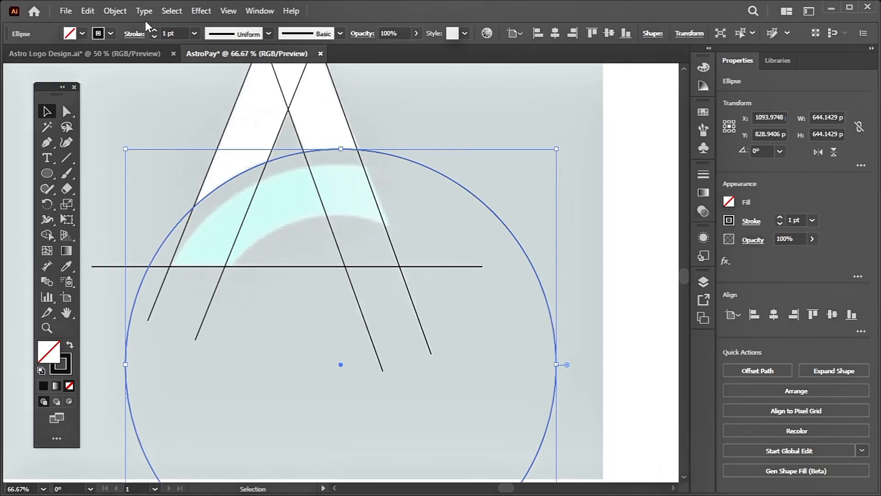
# Paste a copy of the circle and scale it down proportionally to about 548 px in diameter.
pyautogui.click(93, 11)
pyautogui.click(116, 79)
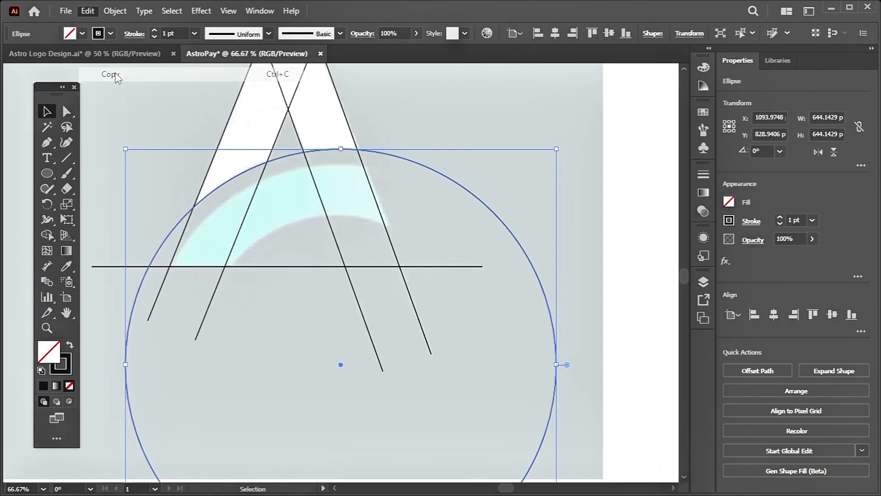
pyautogui.click(90, 11)
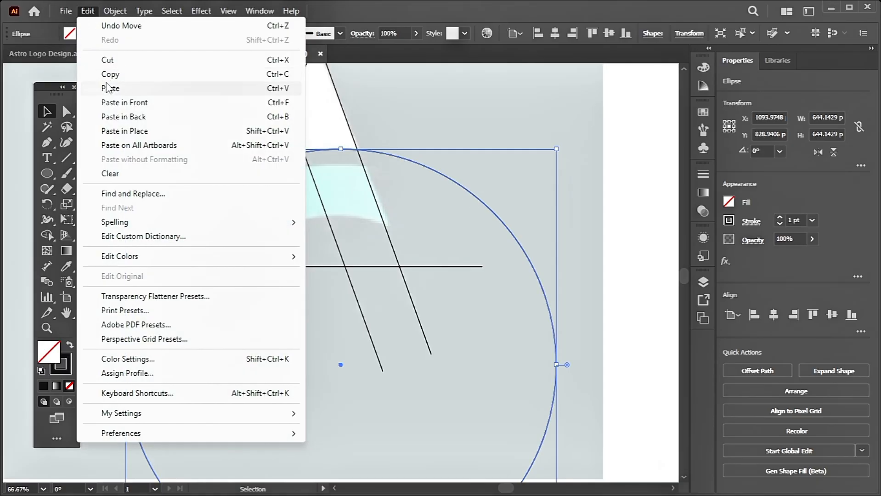
pyautogui.click(110, 87)
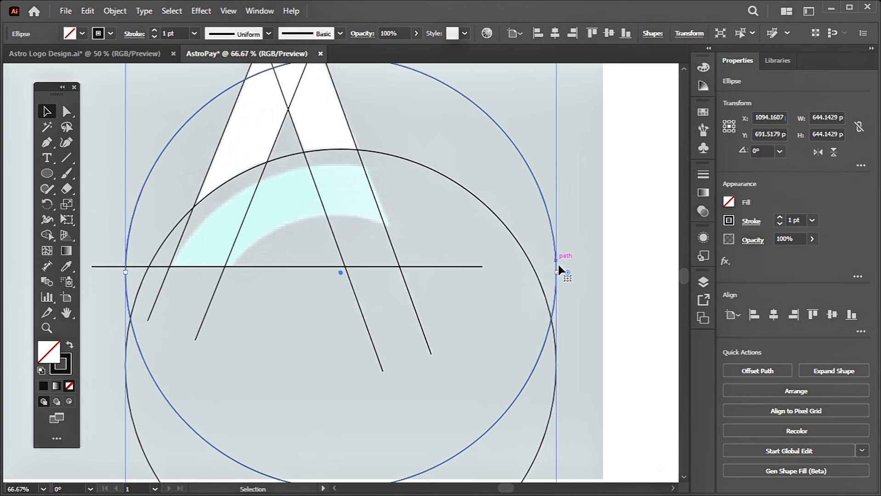
pyautogui.moveTo(559, 273); pyautogui.dragTo(493, 272)
# Place the smaller circle along the teal arc's outer edge, enlarge it to about 573 px in diameter, and deselect it.
pyautogui.moveTo(423, 127)
pyautogui.mouseDown()
pyautogui.moveTo(437, 235)
pyautogui.moveTo(436, 210)
pyautogui.moveTo(447, 204)
pyautogui.mouseUp()
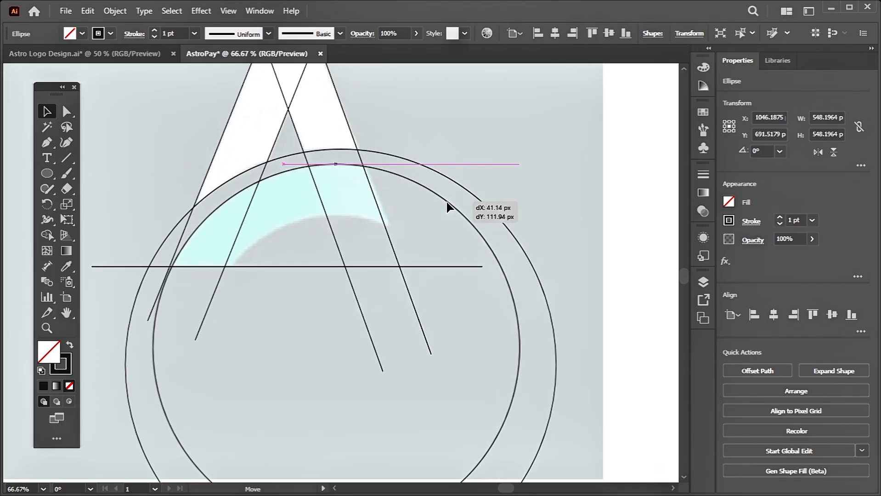
pyautogui.moveTo(447, 202); pyautogui.dragTo(446, 202)
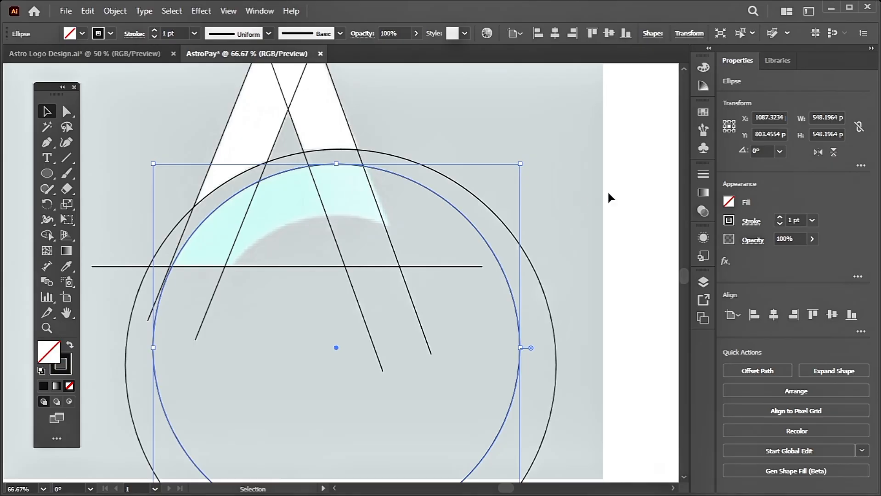
pyautogui.scroll(-5, 474, 279)
pyautogui.scroll(6, 473, 279)
pyautogui.scroll(-3, 473, 279)
pyautogui.scroll(3, 474, 279)
pyautogui.scroll(-5, 474, 279)
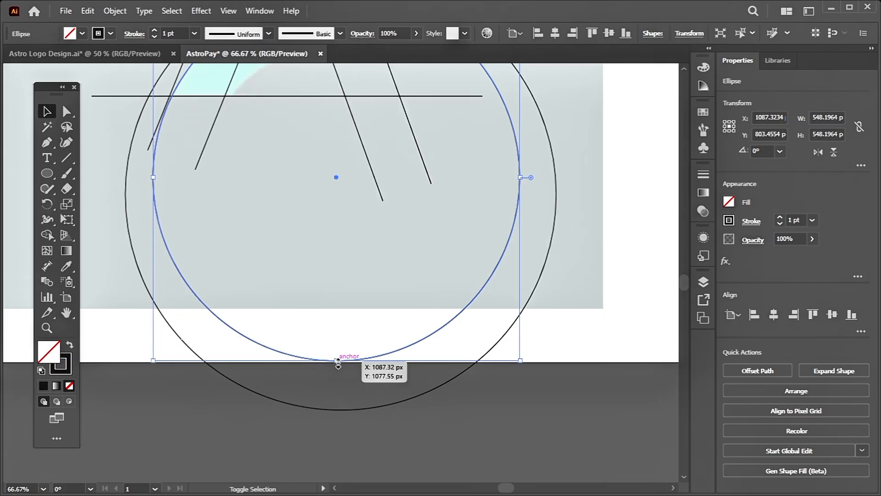
pyautogui.moveTo(338, 364)
pyautogui.mouseDown()
pyautogui.moveTo(340, 387)
pyautogui.moveTo(340, 378)
pyautogui.mouseUp()
pyautogui.scroll(4, 340, 378)
pyautogui.scroll(-1, 340, 380)
pyautogui.scroll(-1, 340, 380)
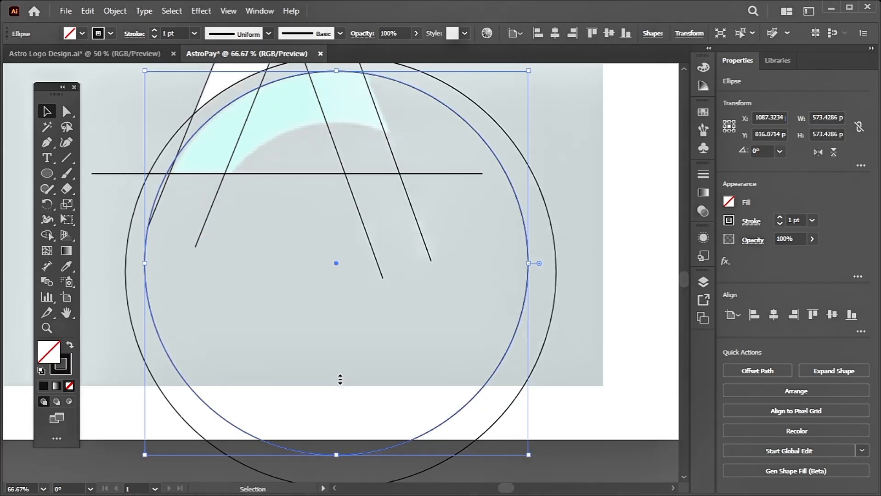
pyautogui.scroll(3, 340, 380)
pyautogui.click(524, 177)
# Align the centres of both circles horizontally and vertically, and deselect them.
pyautogui.moveTo(515, 154); pyautogui.dragTo(445, 228)
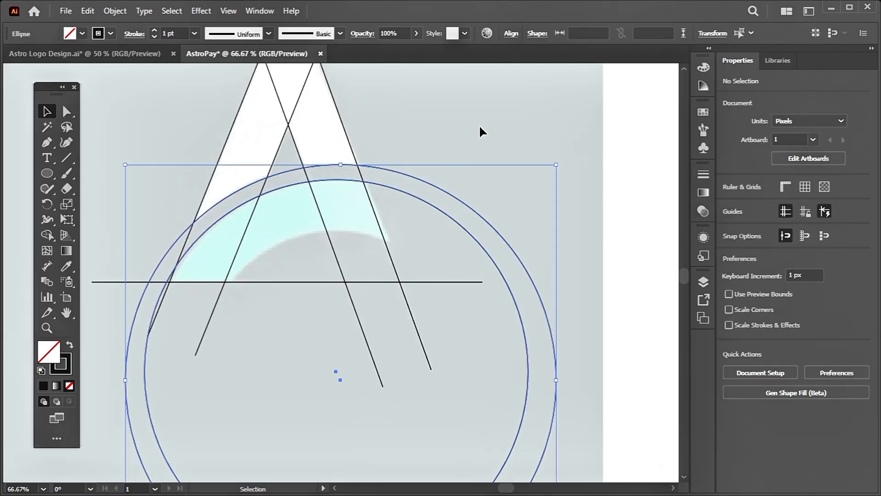
pyautogui.click(512, 33)
pyautogui.click(400, 69)
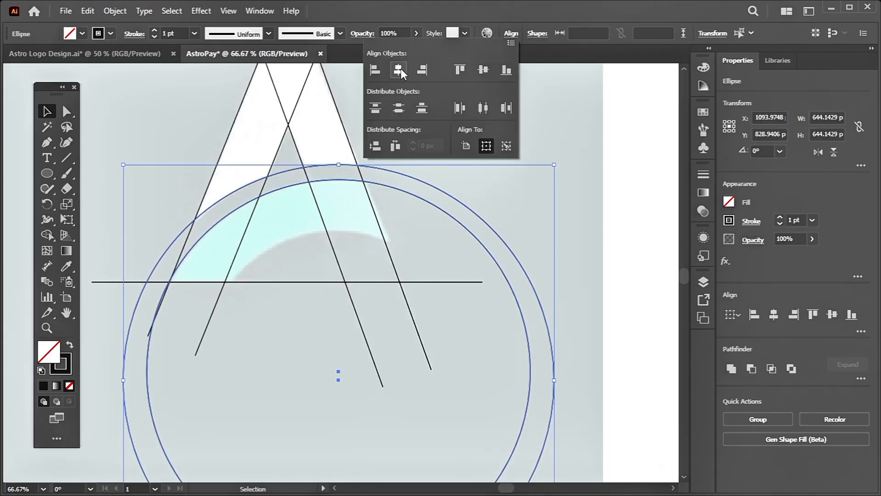
pyautogui.click(483, 70)
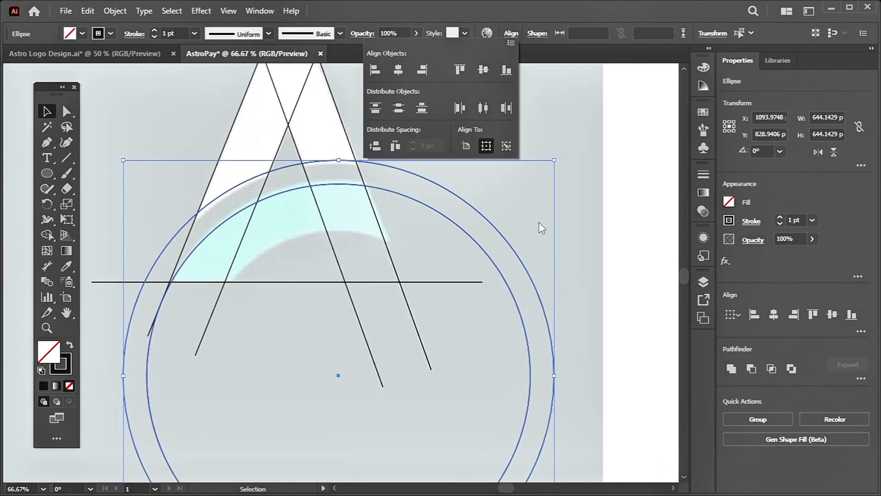
pyautogui.click(49, 121)
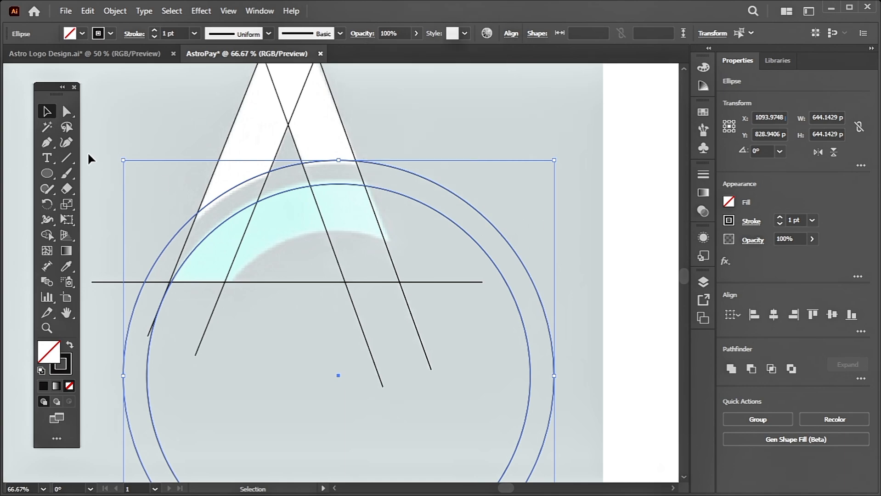
pyautogui.click(120, 98)
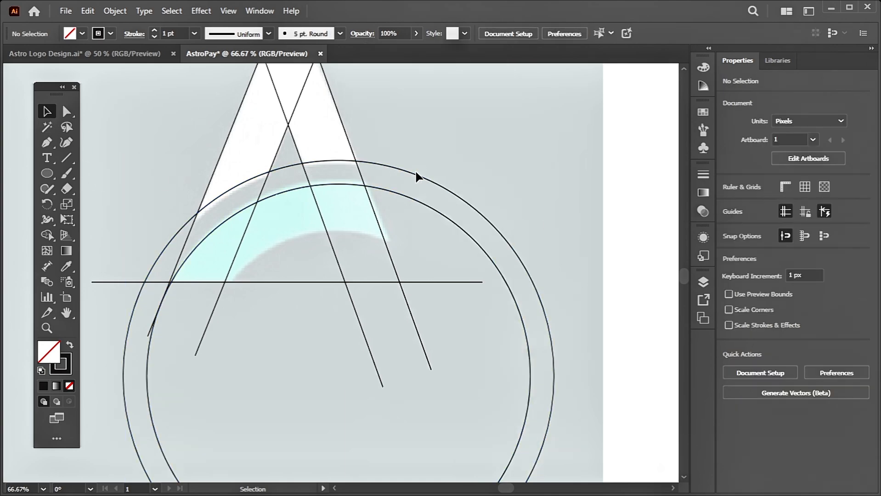
# Enlarge the inner circle to about 583 px in diameter so it follows the teal arc's outer edge, and deselect it.
pyautogui.click(428, 205)
pyautogui.moveTo(533, 376); pyautogui.dragTo(538, 378)
pyautogui.click(569, 184)
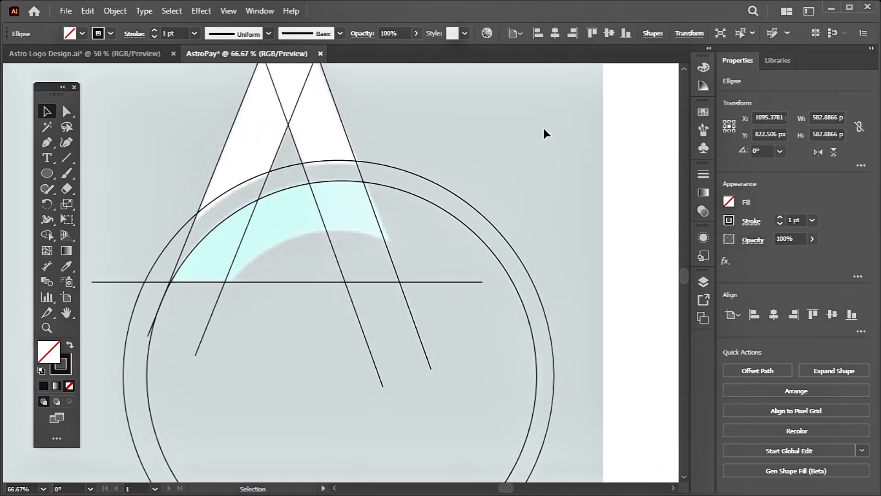
# Realign the two circles on their horizontal centres and deselect them.
pyautogui.moveTo(519, 132); pyautogui.dragTo(445, 220)
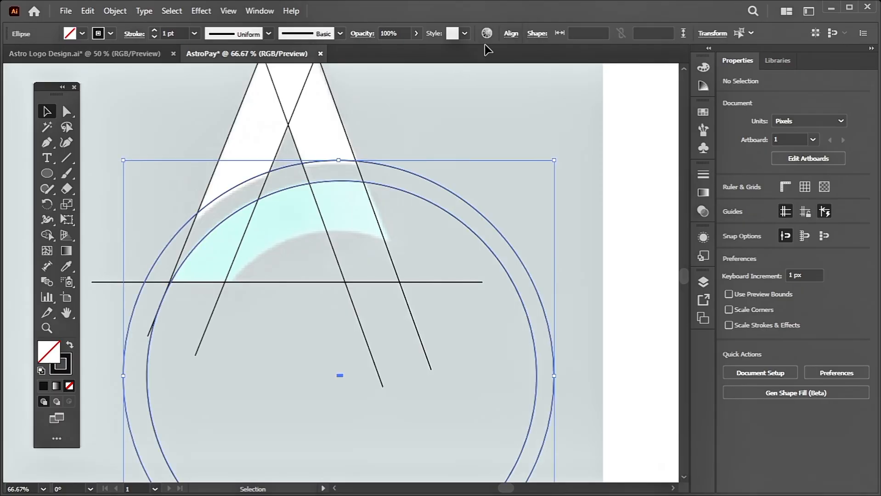
pyautogui.click(511, 34)
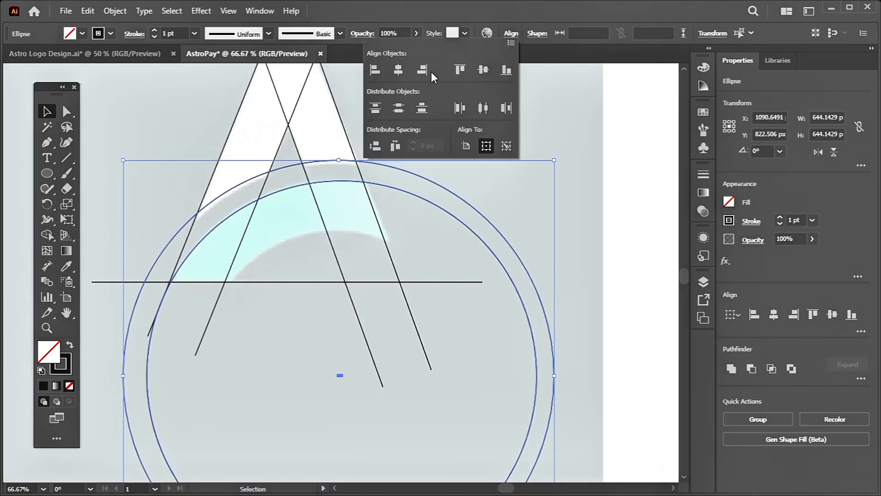
pyautogui.click(398, 70)
pyautogui.click(550, 112)
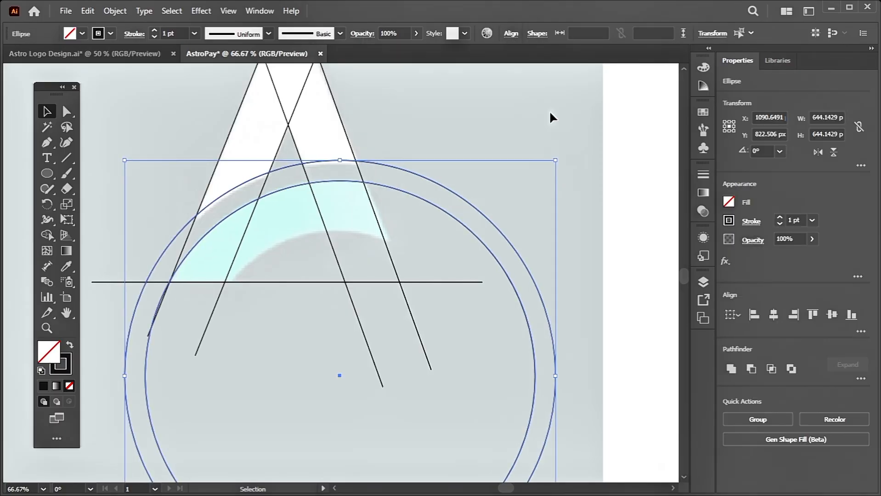
pyautogui.click(513, 111)
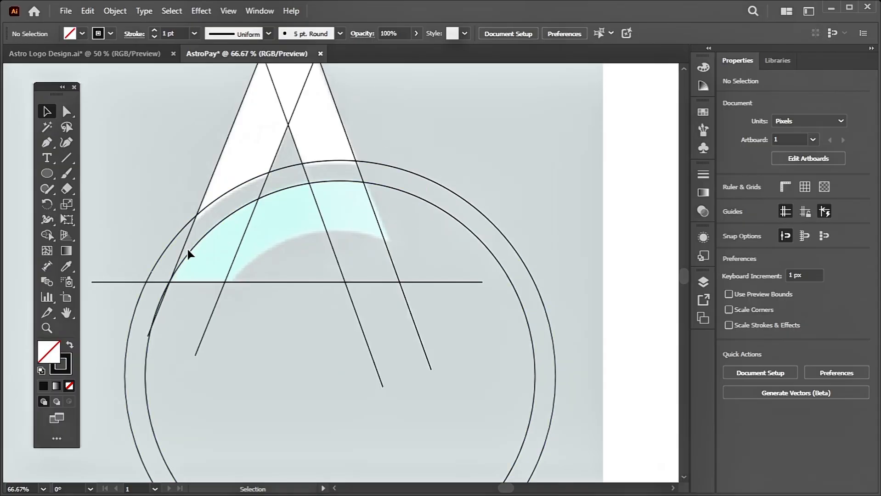
# Draw a circle about 397 px in diameter, fit its upper edge to the teal arc's inner edge, and deselect it.
pyautogui.click(46, 174)
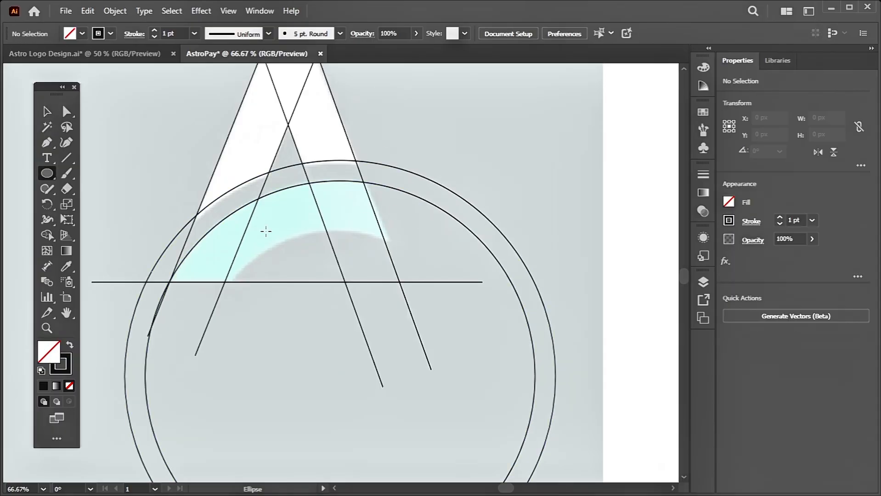
pyautogui.moveTo(232, 223); pyautogui.dragTo(500, 447)
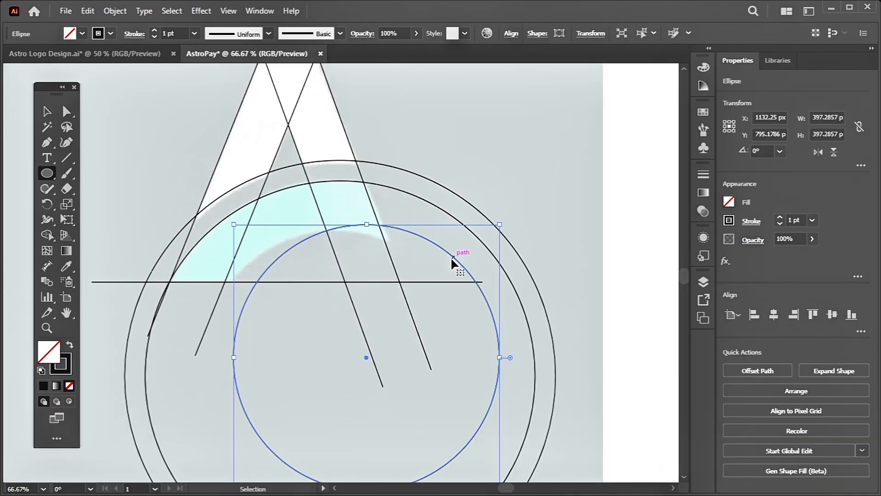
pyautogui.moveTo(451, 256); pyautogui.dragTo(423, 260)
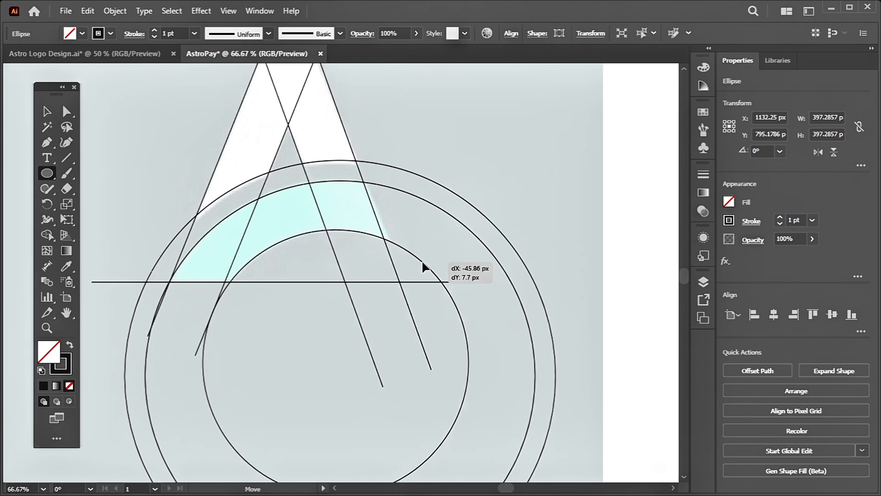
pyautogui.moveTo(422, 260); pyautogui.dragTo(422, 260)
pyautogui.click(47, 111)
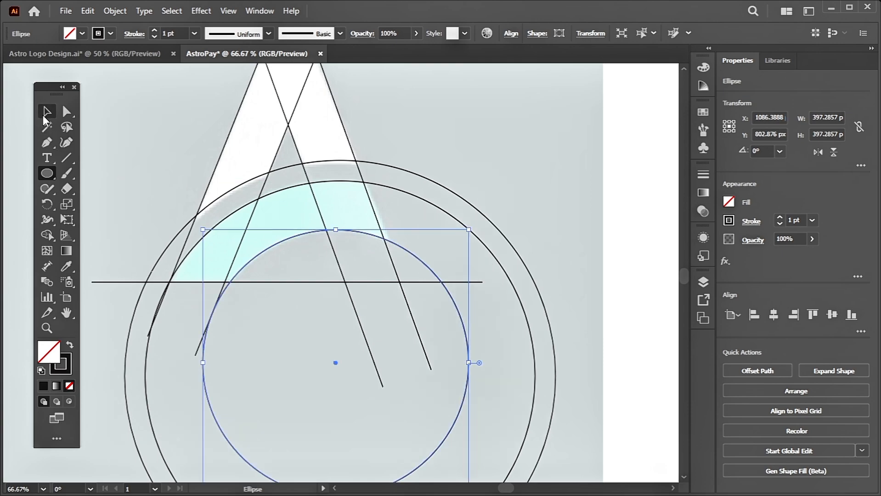
pyautogui.click(93, 135)
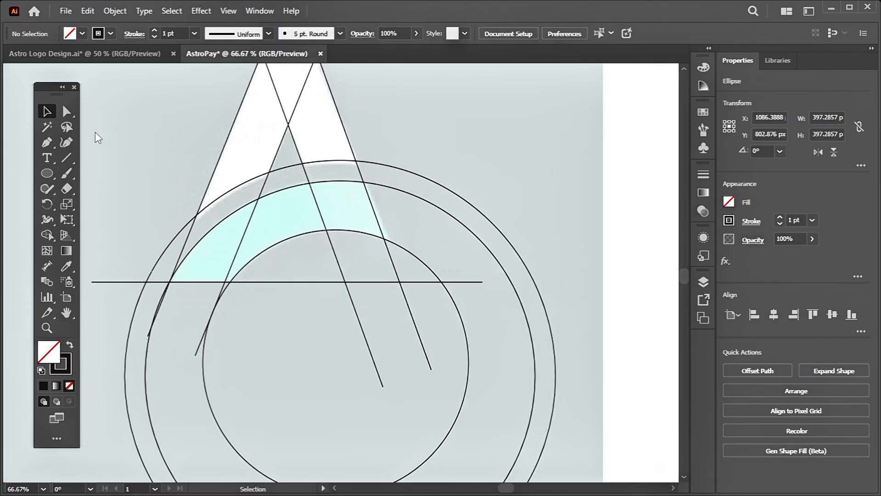
# Examine how the slanted lines, the upper horizontal line and the three circles fit the edges of the reference logo.
pyautogui.hotkey('ctrl', '-')
pyautogui.hotkey('ctrl', '-')
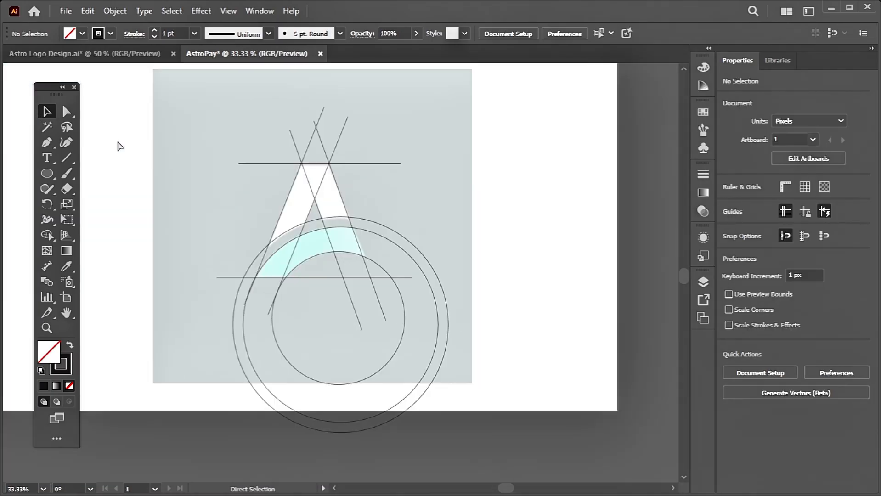
pyautogui.hotkey('ctrl', '=')
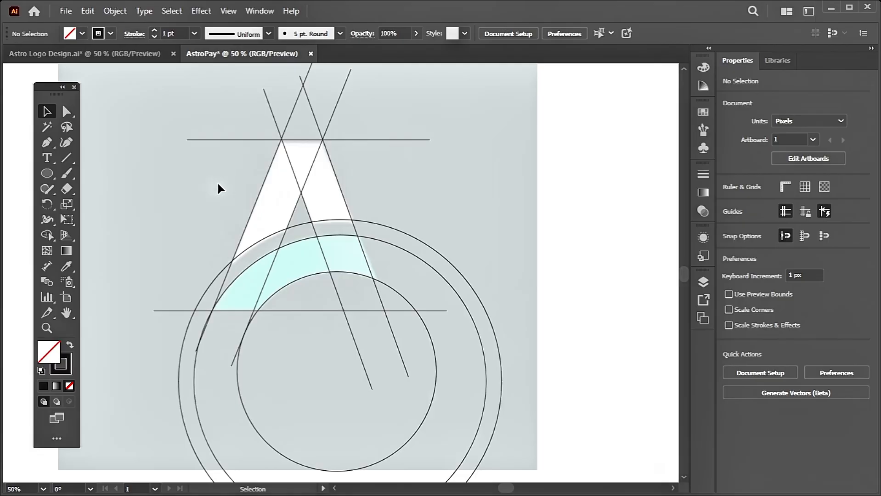
pyautogui.hotkey('ctrl', '=')
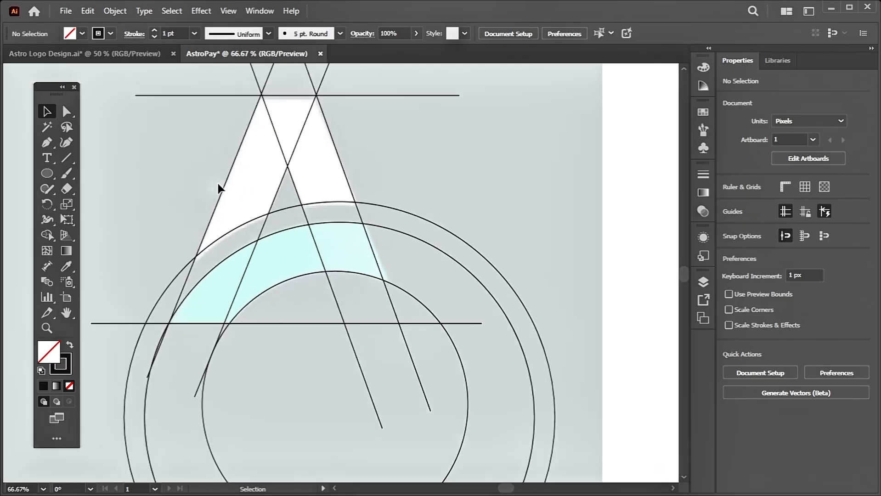
pyautogui.hotkey('ctrl', '=')
pyautogui.hotkey('ctrl', '=')
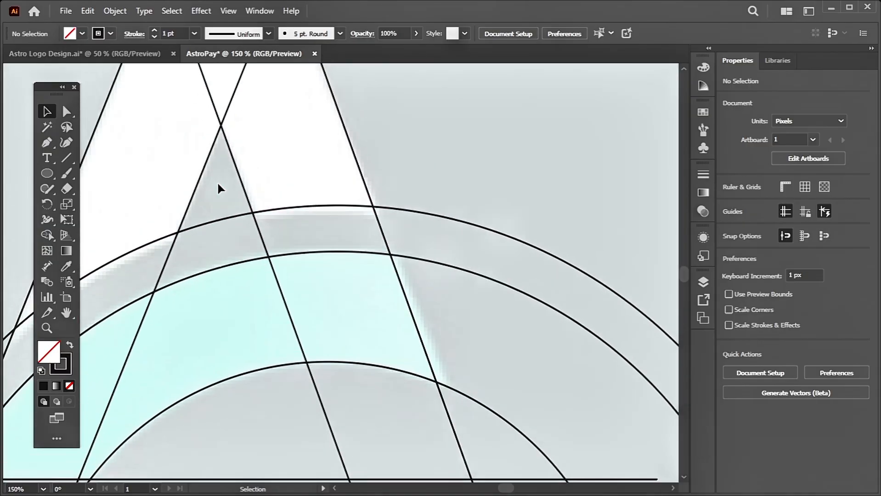
pyautogui.scroll(3, 218, 184)
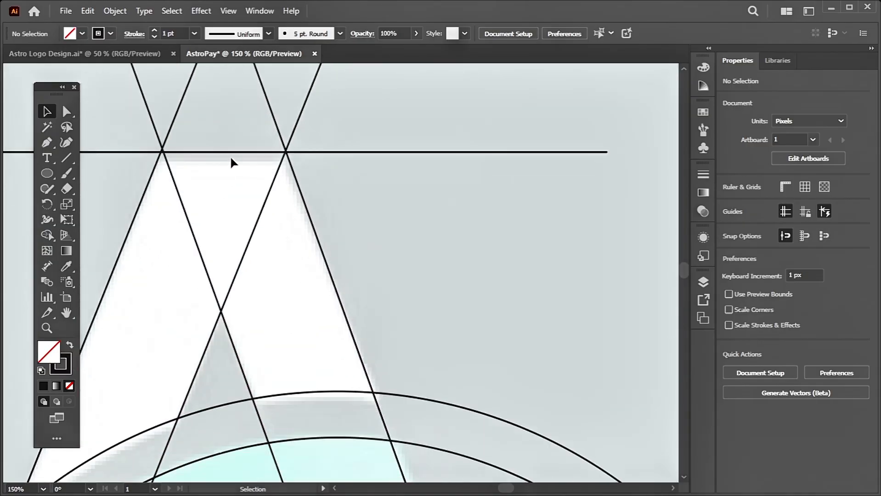
pyautogui.click(224, 153)
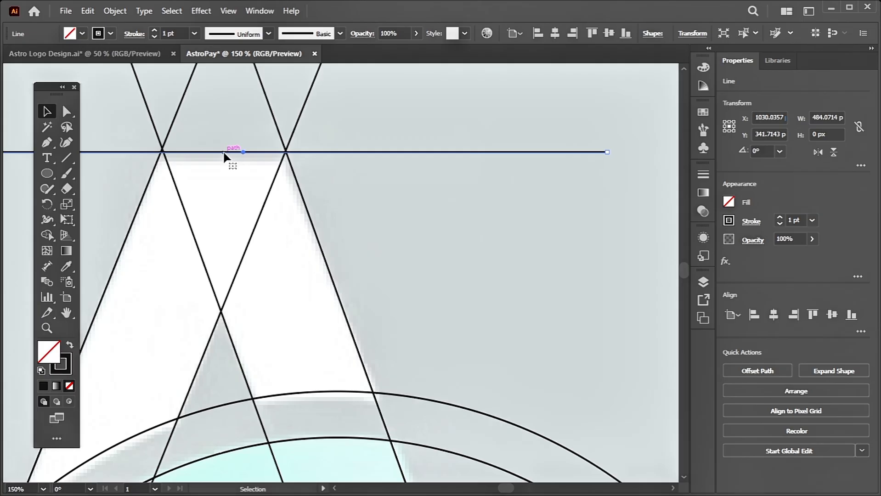
pyautogui.hotkey('ctrl', '-')
pyautogui.hotkey('ctrl', '-')
pyautogui.hotkey('ctrl', '-')
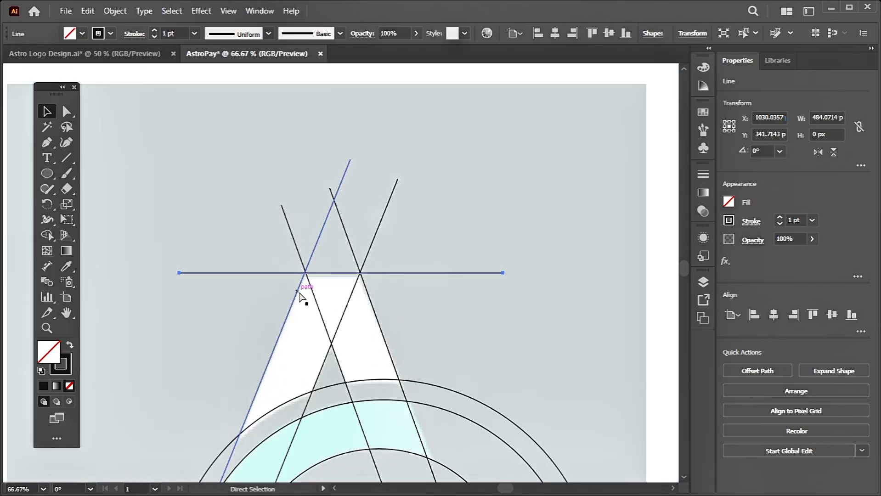
pyautogui.scroll(-3, 252, 291)
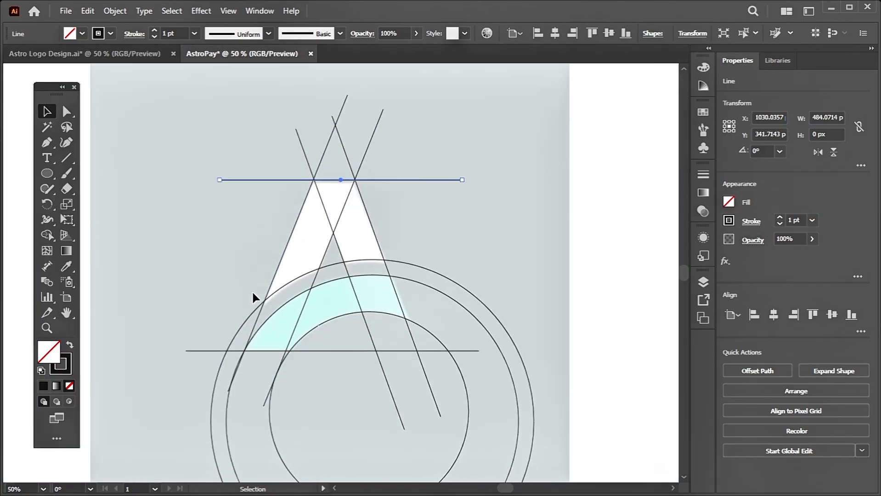
# Group all the slanted lines, horizontal lines and circles together.
pyautogui.moveTo(159, 106); pyautogui.dragTo(578, 444)
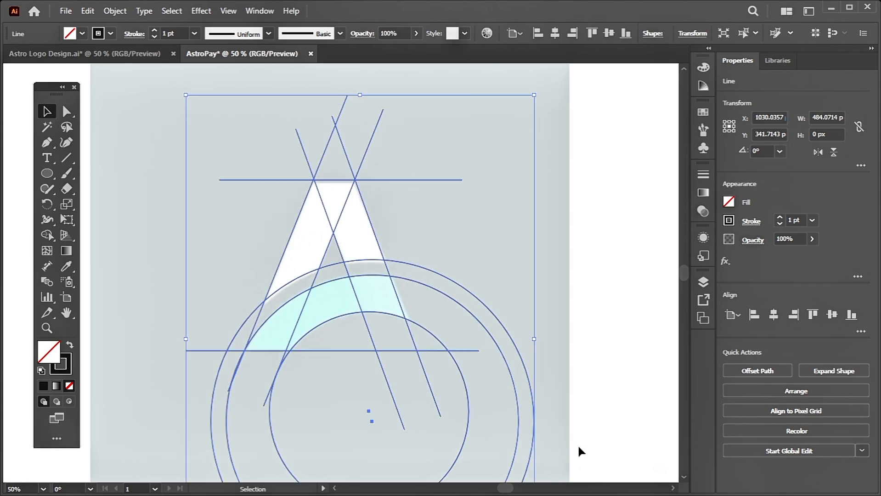
pyautogui.rightClick(358, 240)
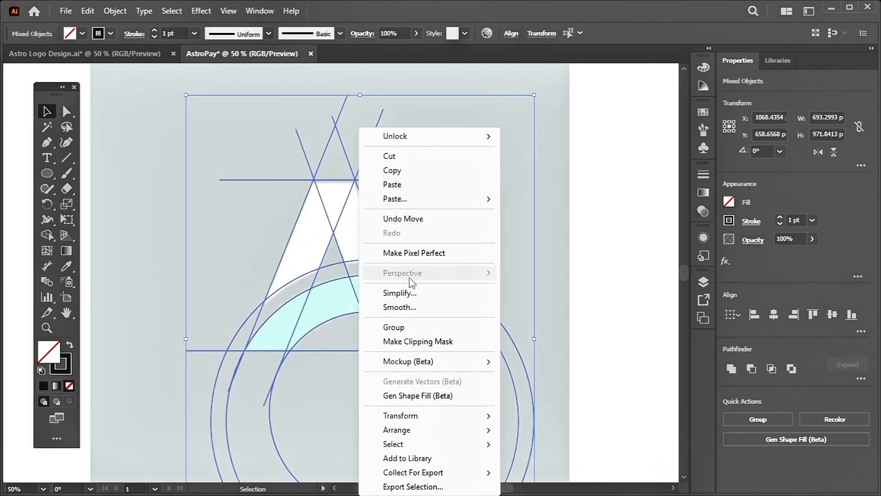
pyautogui.click(409, 330)
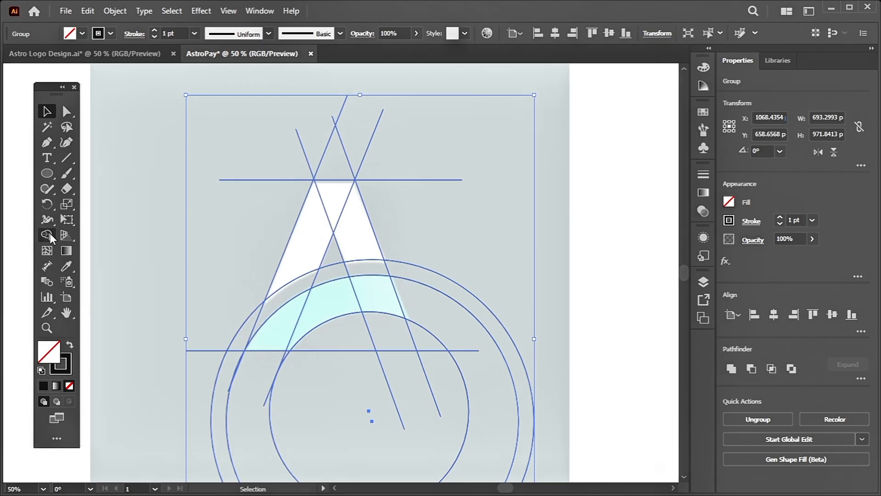
# Using the Shape Builder with a black fill, merge the A's upper regions into one shape and the teal arc's regions into another.
pyautogui.moveTo(50, 234); pyautogui.dragTo(103, 234)
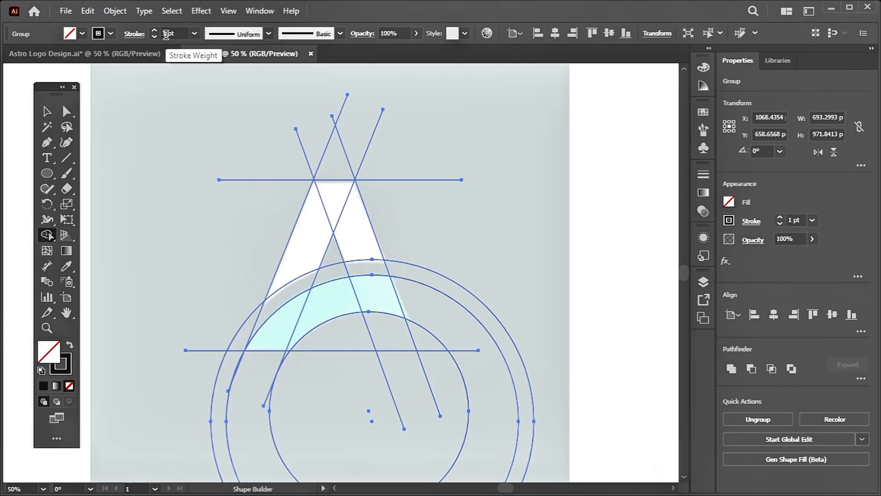
pyautogui.click(78, 35)
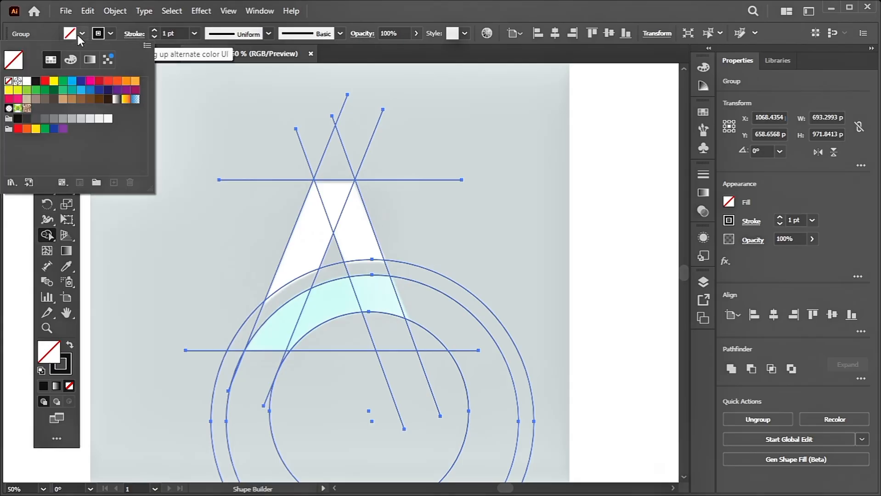
pyautogui.click(37, 81)
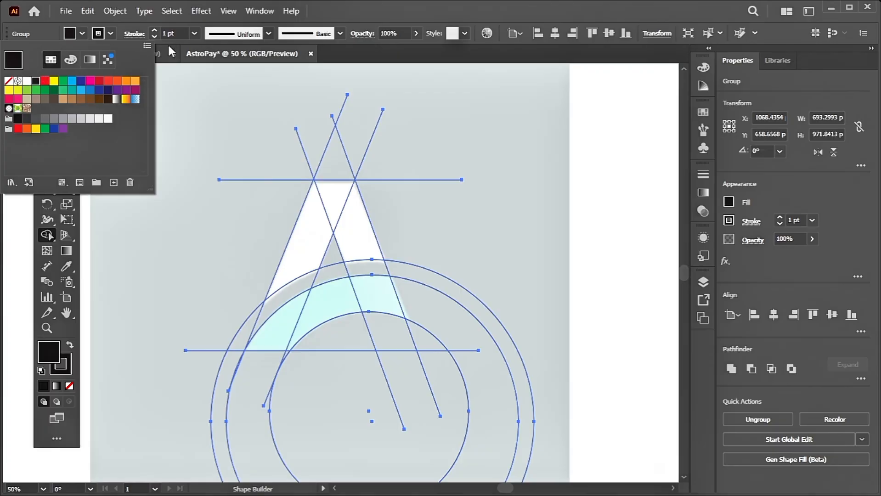
pyautogui.click(111, 32)
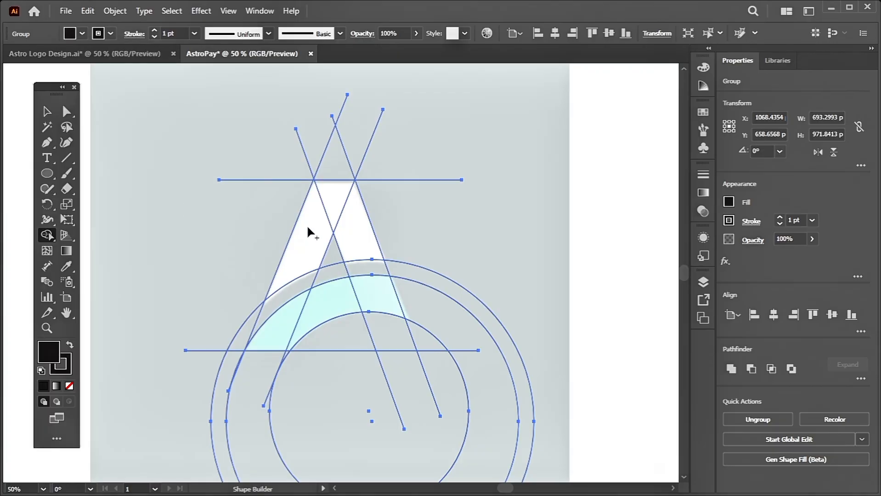
pyautogui.click(347, 221)
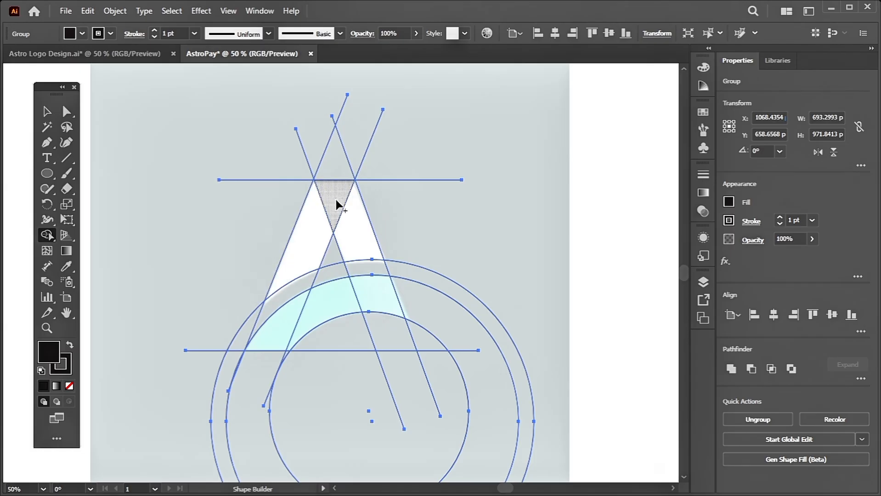
pyautogui.moveTo(298, 248)
pyautogui.mouseDown()
pyautogui.moveTo(317, 222)
pyautogui.moveTo(347, 208)
pyautogui.moveTo(352, 231)
pyautogui.mouseUp()
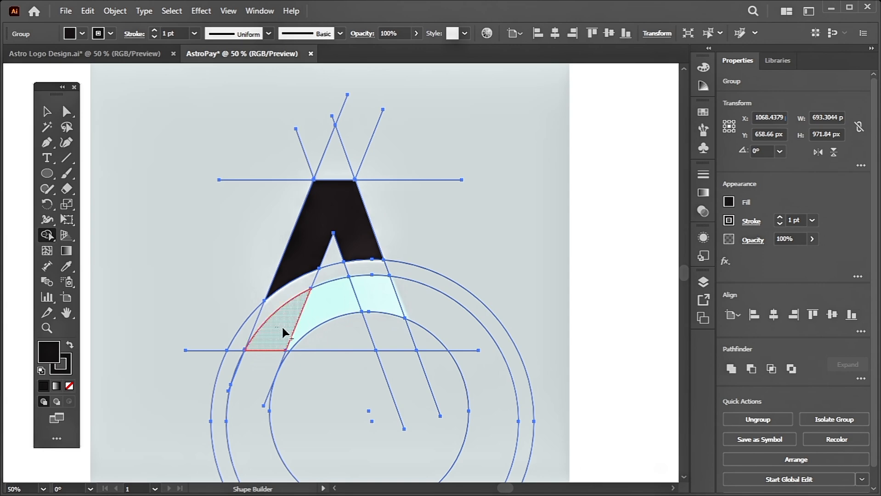
pyautogui.moveTo(283, 328)
pyautogui.mouseDown()
pyautogui.moveTo(325, 305)
pyautogui.moveTo(385, 303)
pyautogui.mouseUp()
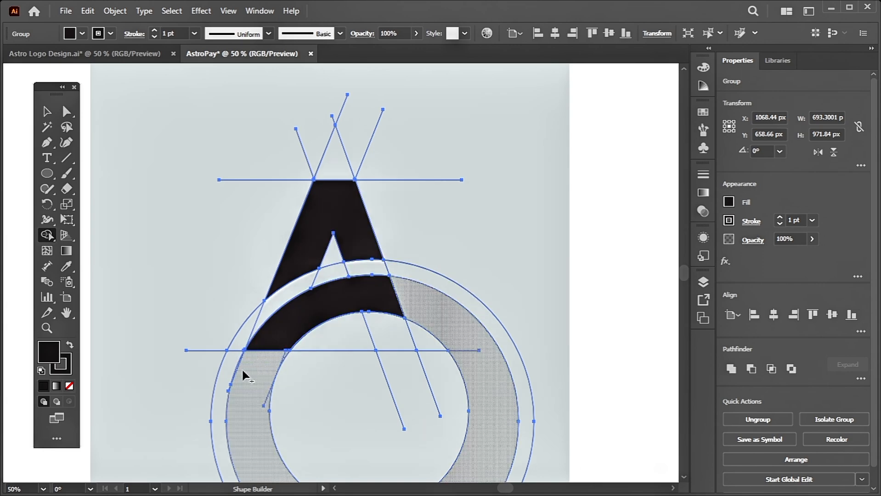
# Examine the edges and corners of the black A shape and the arc against the construction lines and reference image.
pyautogui.press('ctrl')
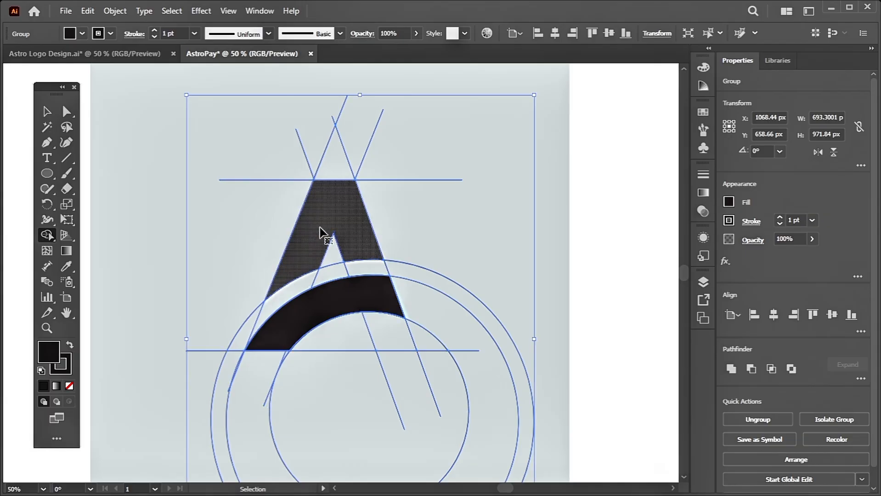
pyautogui.hotkey('ctrl', '+')
pyautogui.hotkey('ctrl', '+')
pyautogui.hotkey('ctrl', '+')
pyautogui.hscroll(3, 320, 234)
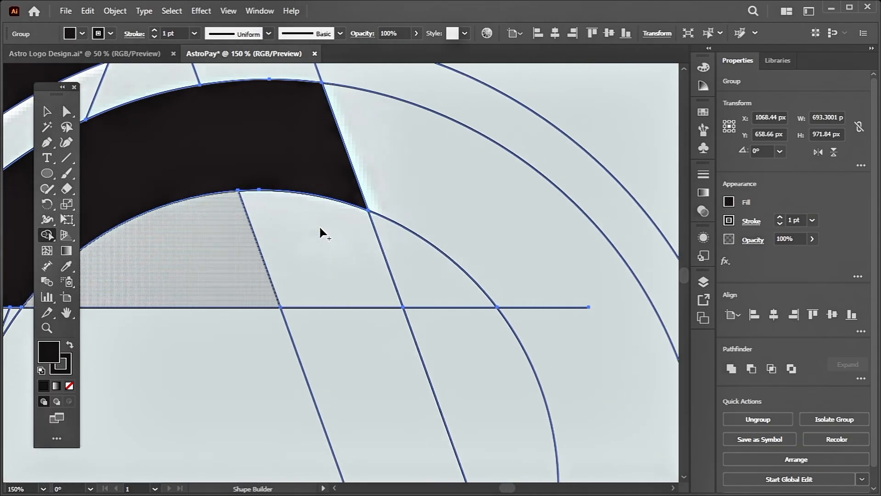
pyautogui.hscroll(-5, 320, 233)
pyautogui.hotkey('ctrl', '+')
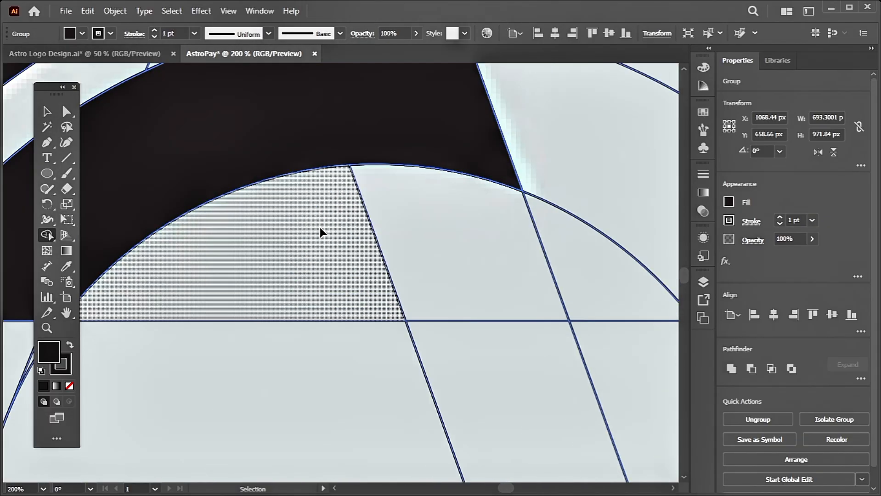
pyautogui.hscroll(2, 320, 228)
pyautogui.hscroll(-3, 320, 228)
pyautogui.hscroll(-4, 320, 228)
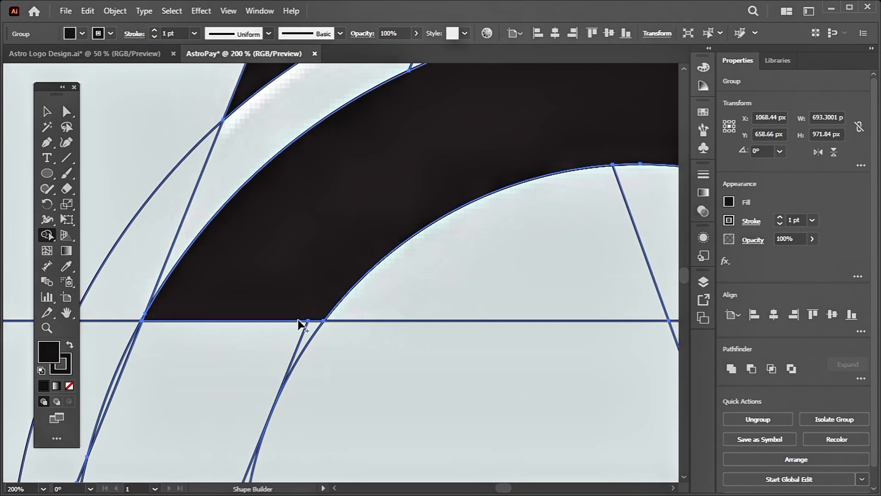
pyautogui.scroll(2, 304, 204)
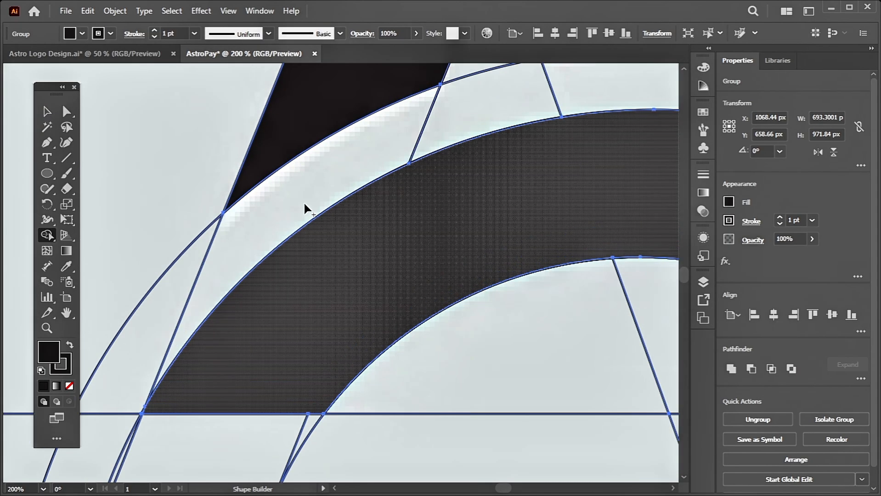
pyautogui.scroll(4, 304, 204)
pyautogui.hotkey('ctrl', '-')
pyautogui.hotkey('ctrl', '-')
pyautogui.hotkey('ctrl', '-')
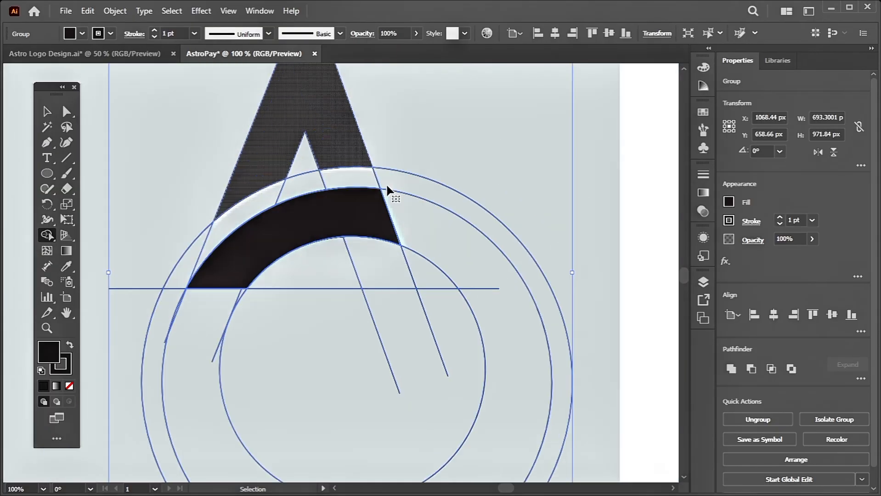
pyautogui.hotkey('ctrl', '+')
pyautogui.scroll(5, 387, 186)
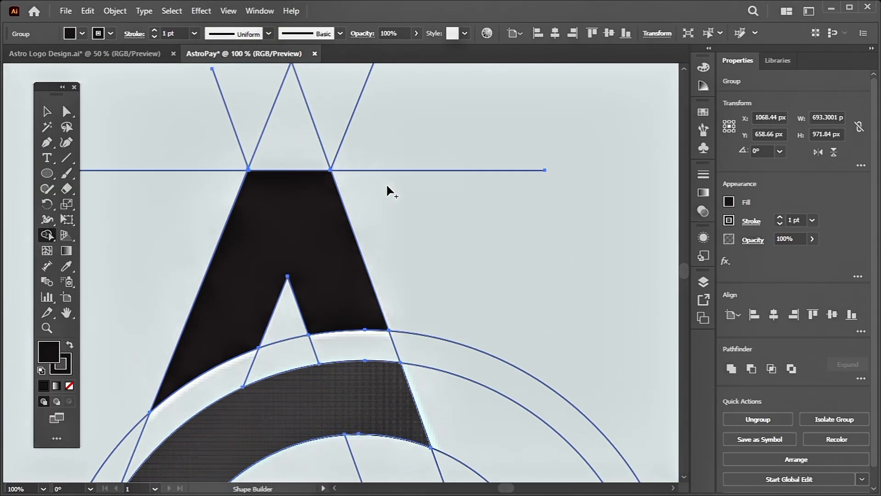
pyautogui.hscroll(6, 386, 184)
pyautogui.hscroll(-7, 386, 184)
pyautogui.scroll(-5, 386, 184)
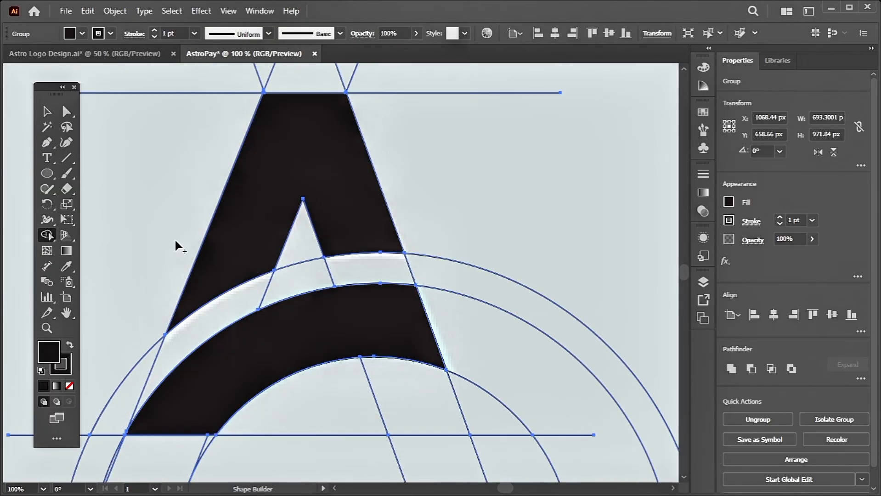
# Ungroup the merged shapes and construction lines, and deselect everything.
pyautogui.click(47, 111)
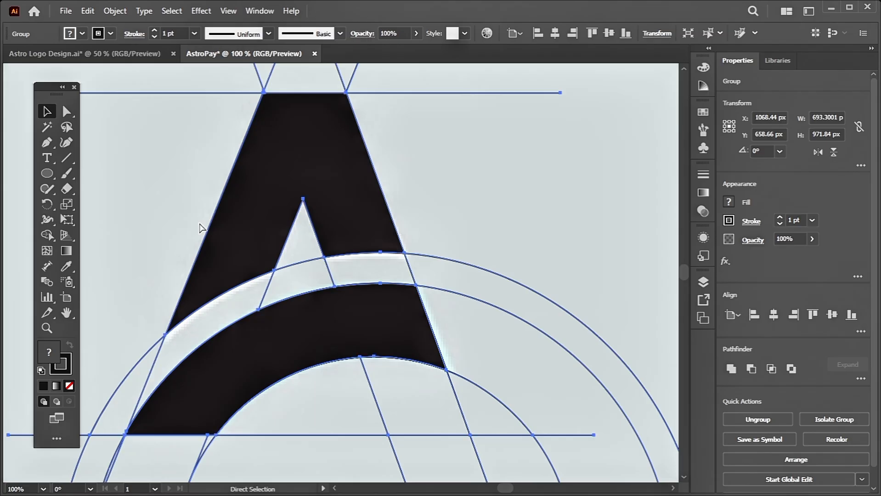
pyautogui.hotkey('ctrl', '-')
pyautogui.hotkey('ctrl', '-')
pyautogui.hotkey('ctrl', '-')
pyautogui.hotkey('ctrl', '+')
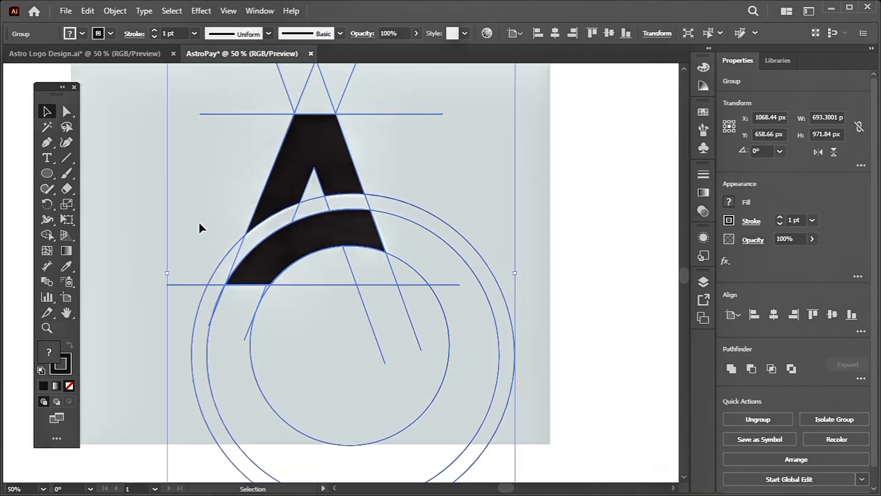
pyautogui.rightClick(335, 177)
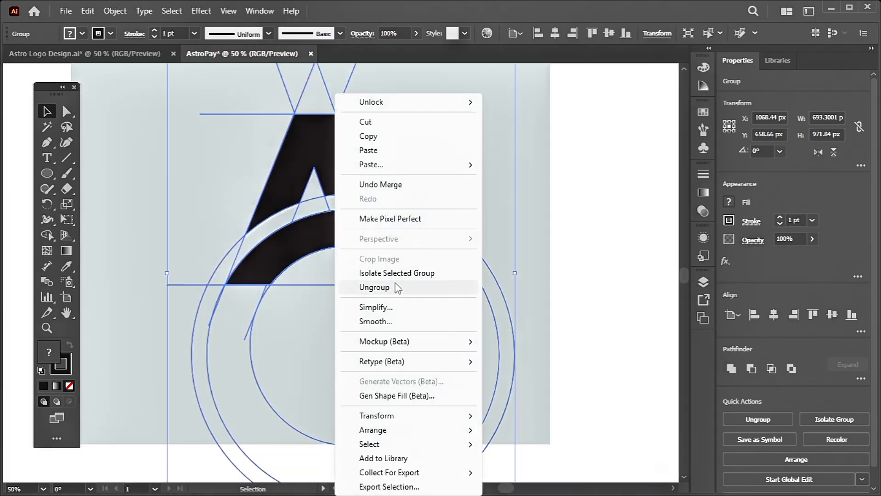
pyautogui.click(374, 288)
pyautogui.click(577, 195)
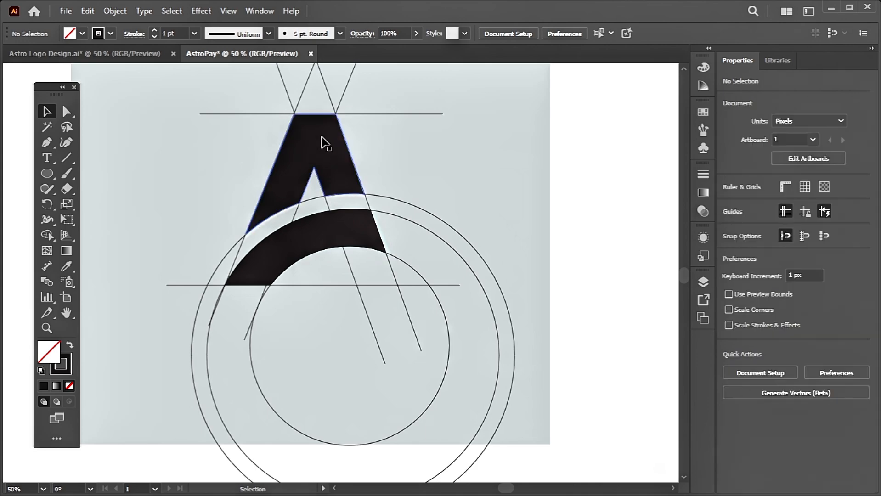
# Ungroup the remaining group of slanted construction lines around the A and deselect everything.
pyautogui.click(325, 144)
pyautogui.rightClick(322, 138)
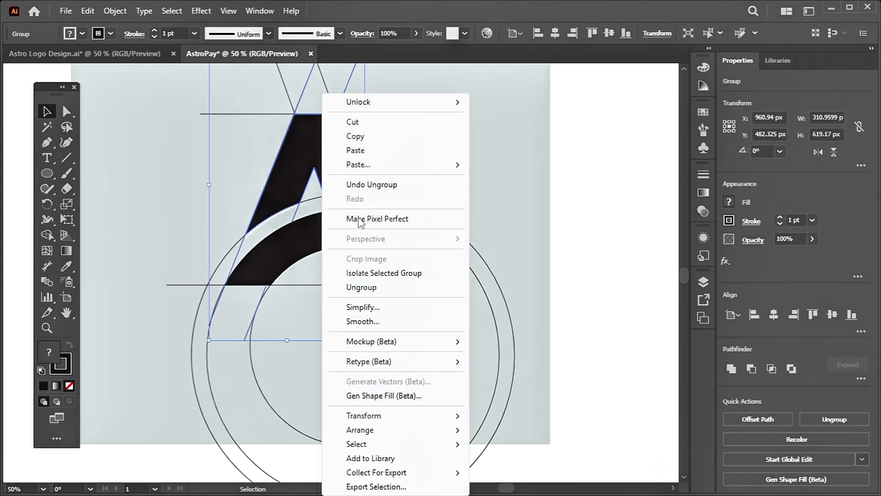
pyautogui.click(374, 293)
pyautogui.click(544, 240)
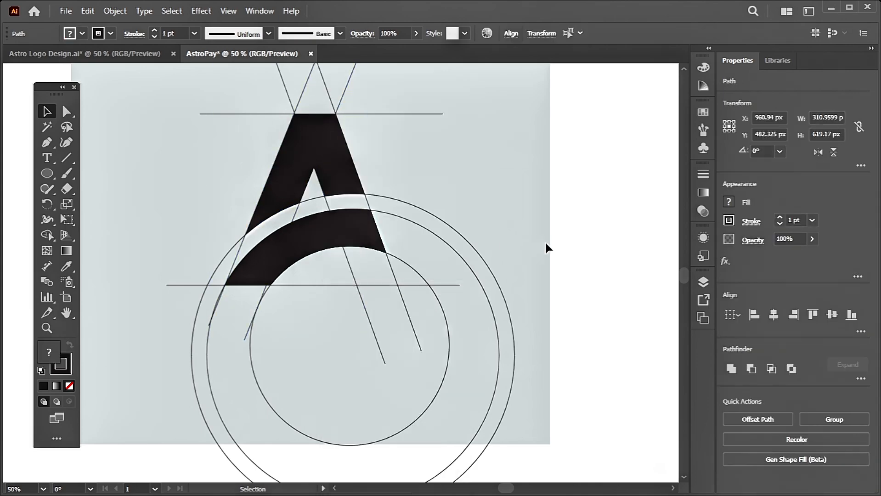
# Check the available object commands for the arc and the A shape to see whether either is still grouped.
pyautogui.click(320, 239)
pyautogui.rightClick(319, 235)
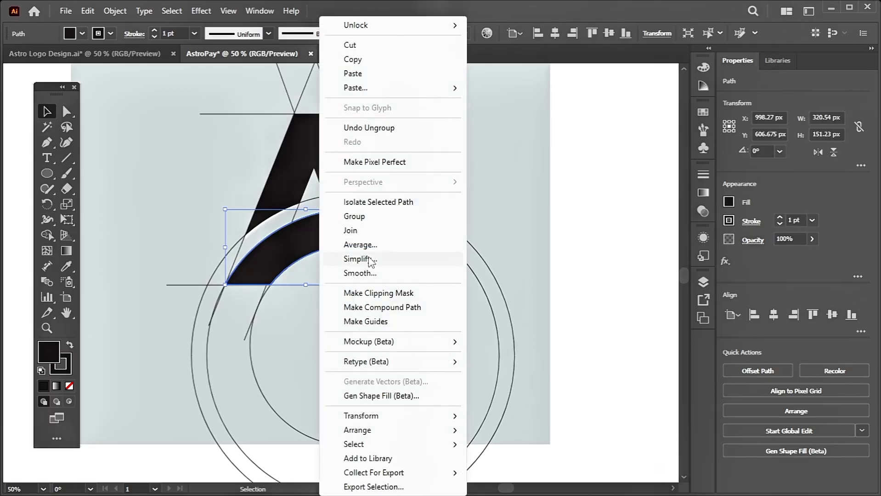
pyautogui.click(162, 168)
pyautogui.click(293, 168)
pyautogui.rightClick(289, 163)
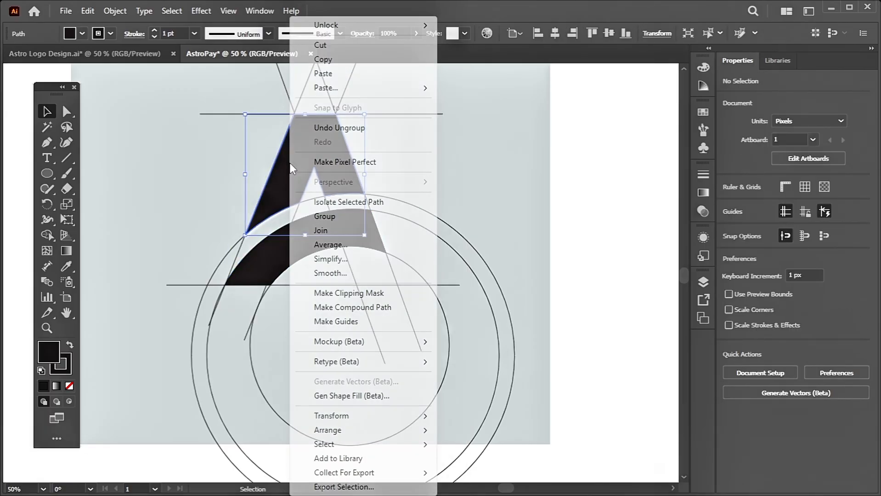
pyautogui.click(149, 195)
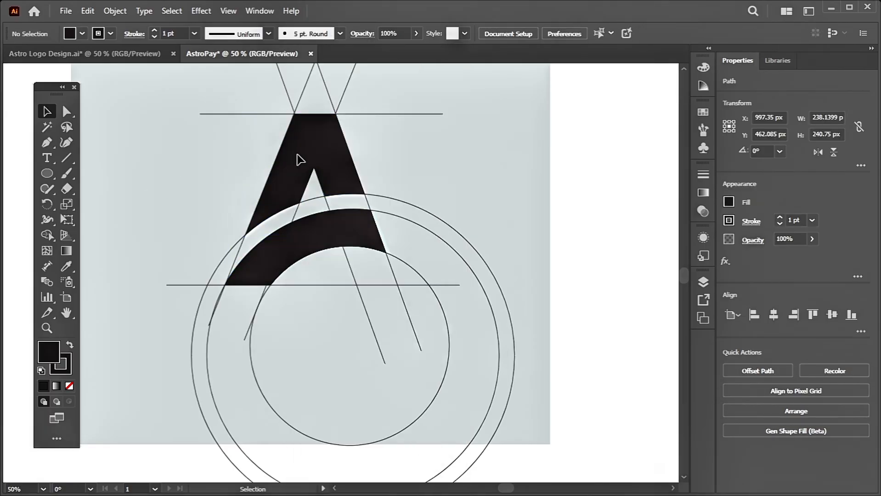
# Move the black A and arc shapes together off the construction lines to the right side of the reference image.
pyautogui.click(301, 159)
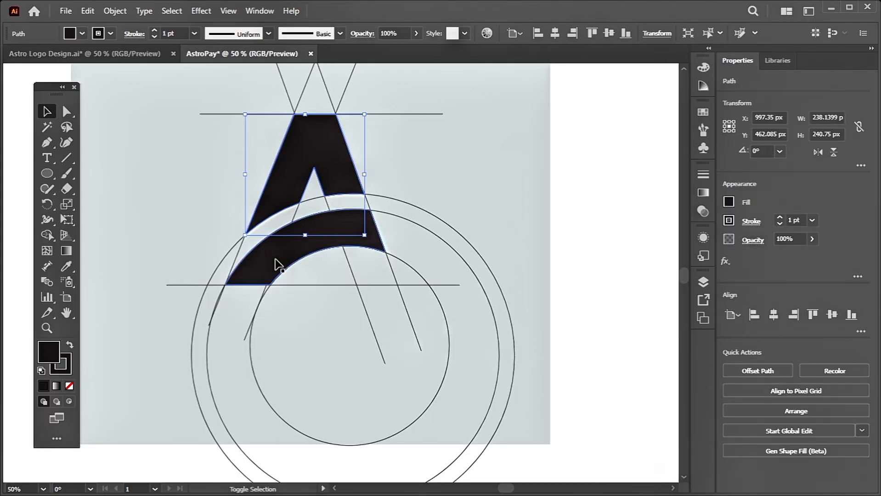
pyautogui.keyDown('shift'); pyautogui.click(275, 265); pyautogui.keyUp('shift')
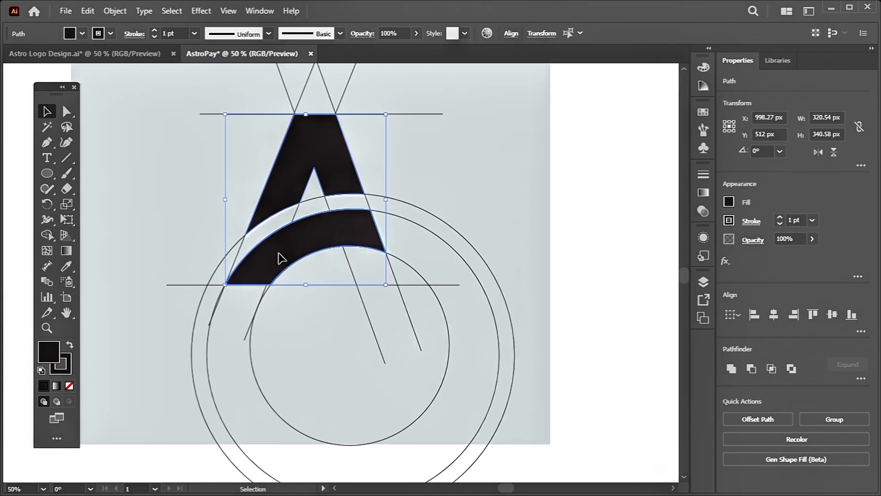
pyautogui.moveTo(282, 257); pyautogui.dragTo(559, 250)
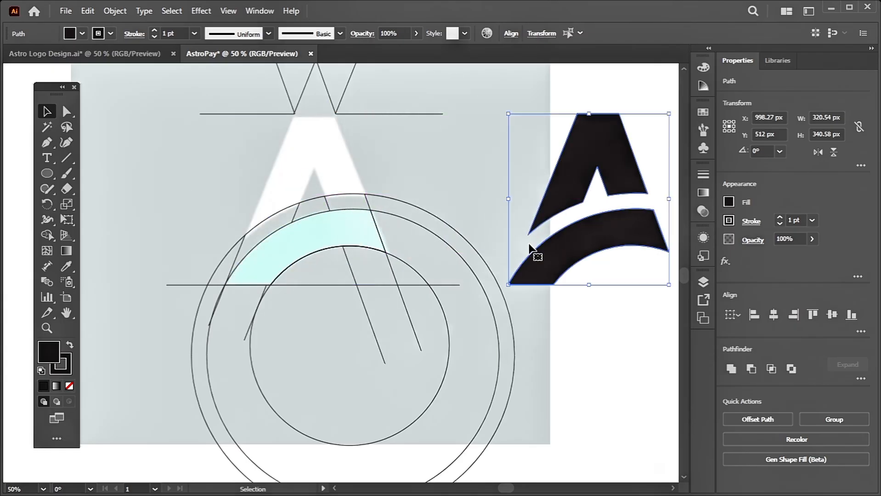
# Delete all the construction lines and circles over the reference image.
pyautogui.click(190, 177)
pyautogui.moveTo(180, 83); pyautogui.dragTo(482, 446)
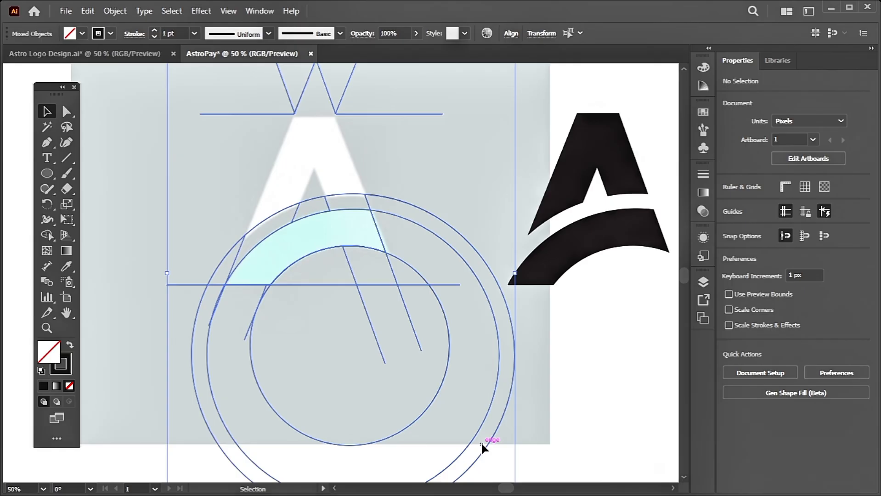
pyautogui.press('Delete')
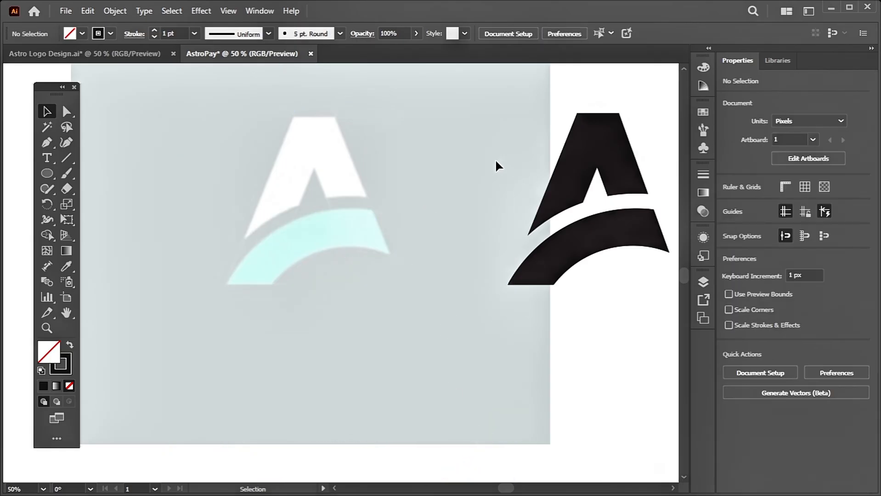
# Move the black A and arc shapes together back over the reference logo and deselect them.
pyautogui.moveTo(506, 104); pyautogui.dragTo(662, 309)
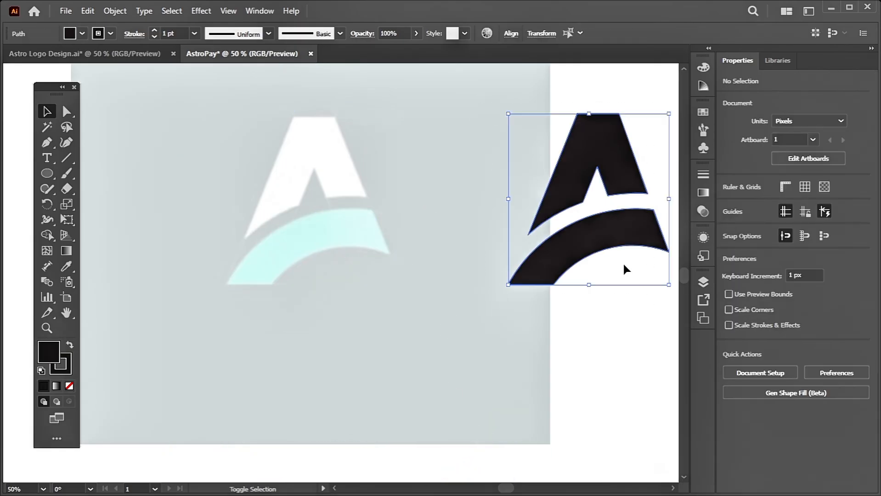
pyautogui.click(512, 251)
pyautogui.moveTo(508, 135); pyautogui.dragTo(626, 310)
pyautogui.moveTo(599, 236); pyautogui.dragTo(322, 237)
pyautogui.click(300, 365)
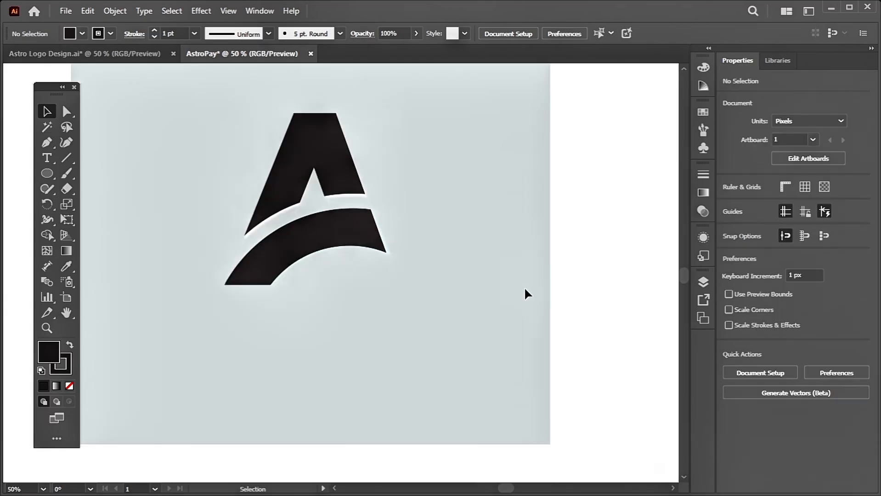
# Hide the locked linked reference image.
pyautogui.click(704, 282)
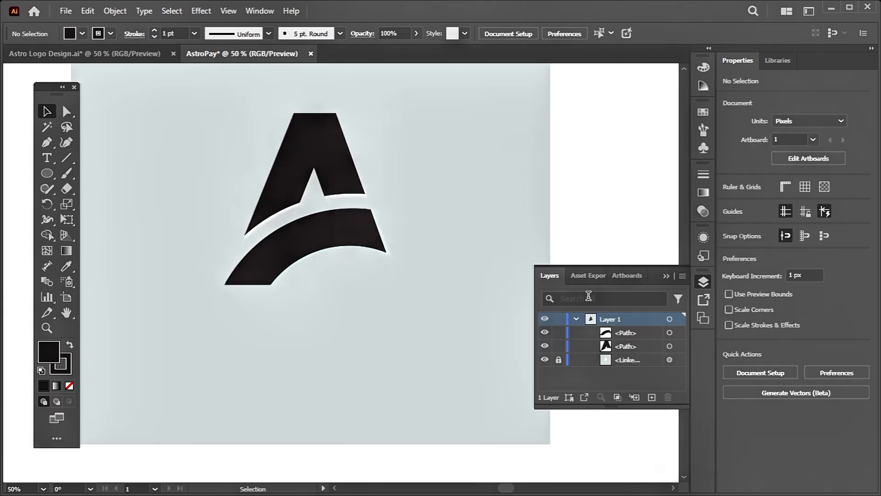
pyautogui.click(620, 360)
pyautogui.click(544, 360)
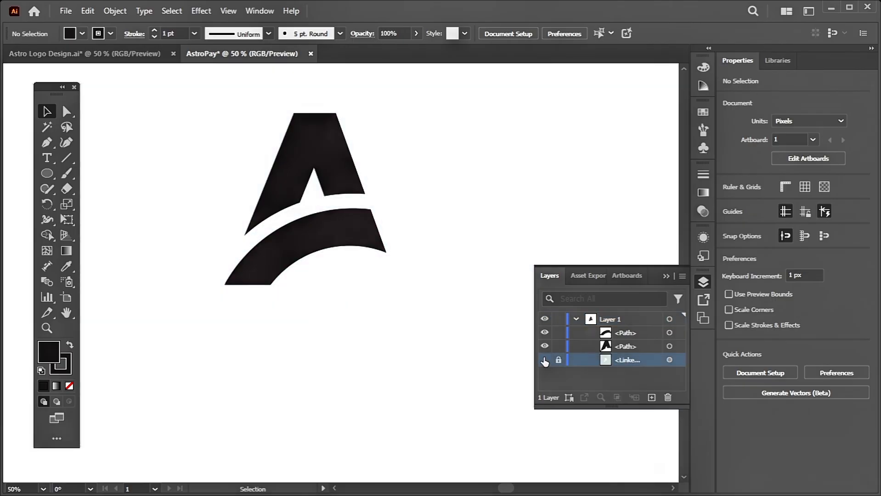
pyautogui.click(668, 275)
# Align the A and arc to each other by their horizontal centers, and shift the pair left on the artboard.
pyautogui.hotkey('ctrl', '-')
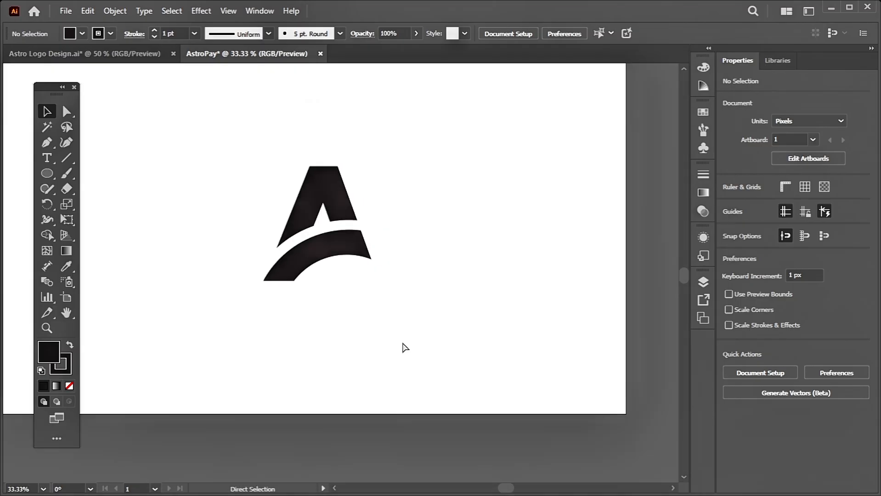
pyautogui.hotkey('ctrl', '-')
pyautogui.moveTo(224, 186); pyautogui.dragTo(421, 320)
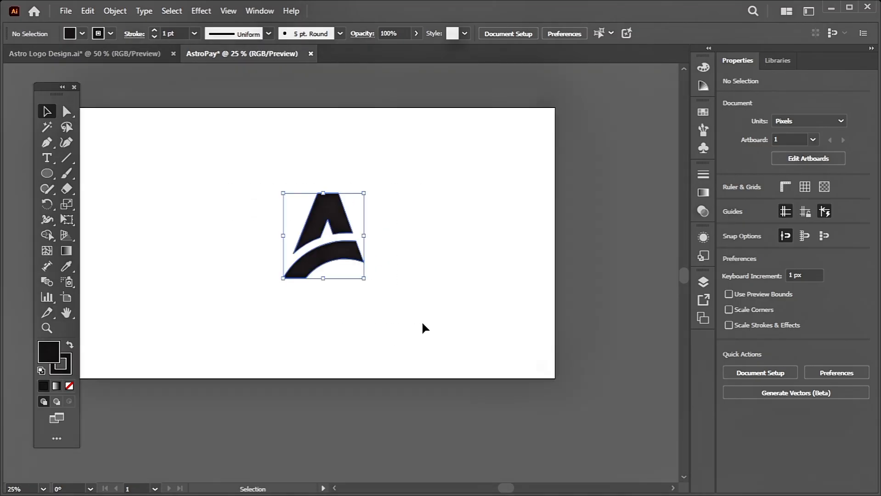
pyautogui.click(511, 34)
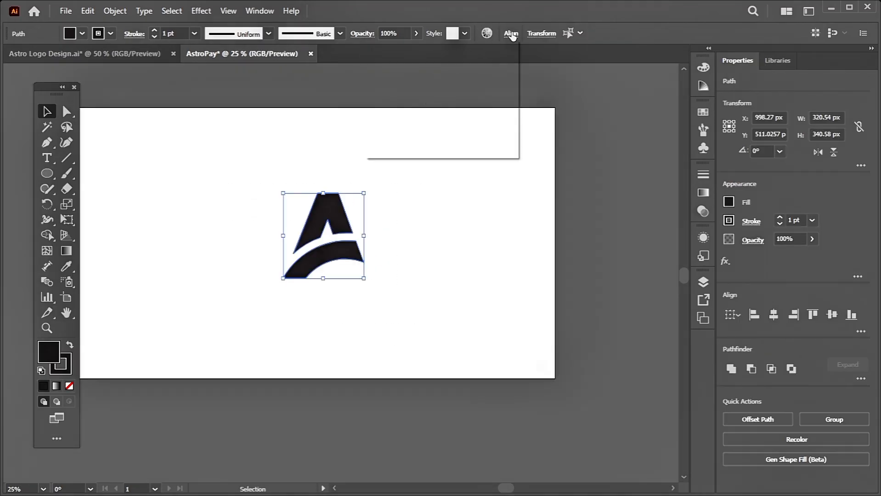
pyautogui.click(398, 71)
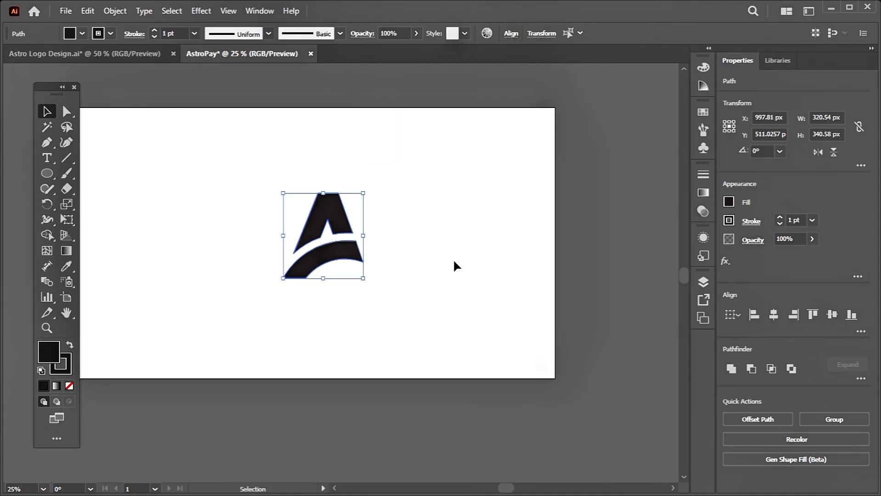
pyautogui.moveTo(338, 256); pyautogui.dragTo(280, 255)
pyautogui.click(193, 313)
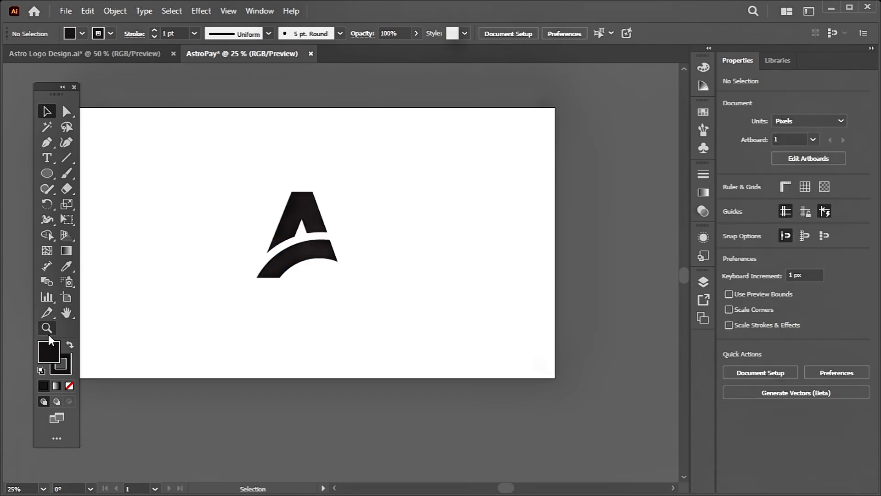
# Activate the Rectangle tool and set the fill color to hex 073234.
pyautogui.click(47, 178)
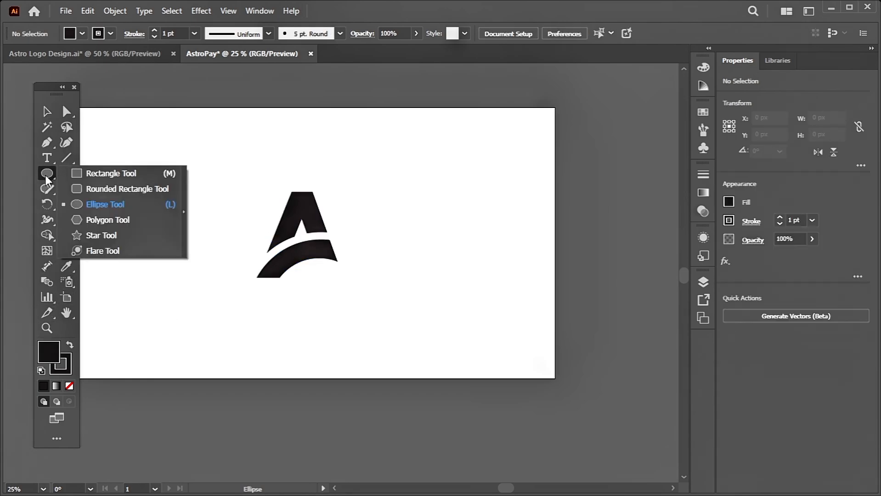
pyautogui.click(89, 173)
pyautogui.hscroll(6, 114, 208)
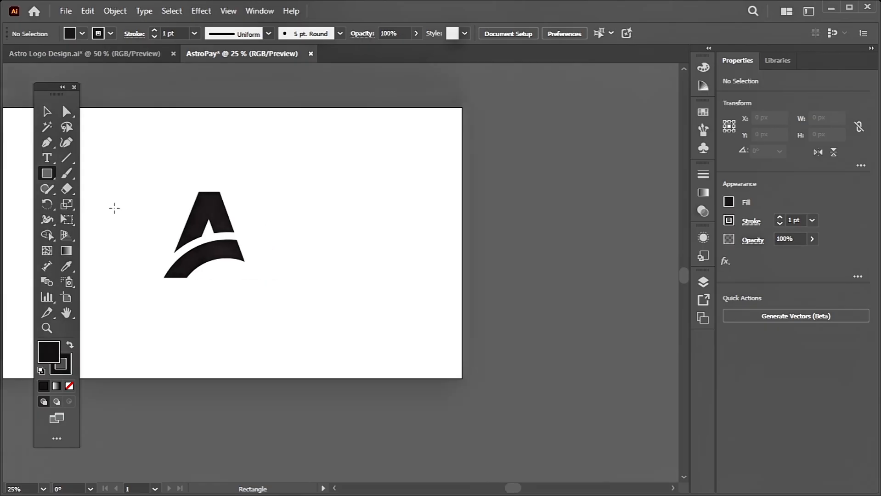
pyautogui.hscroll(-7, 115, 208)
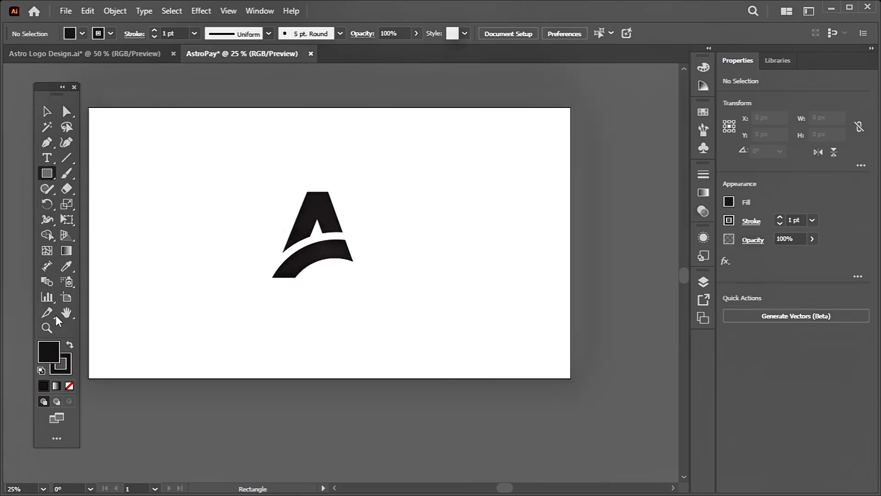
pyautogui.click(82, 33)
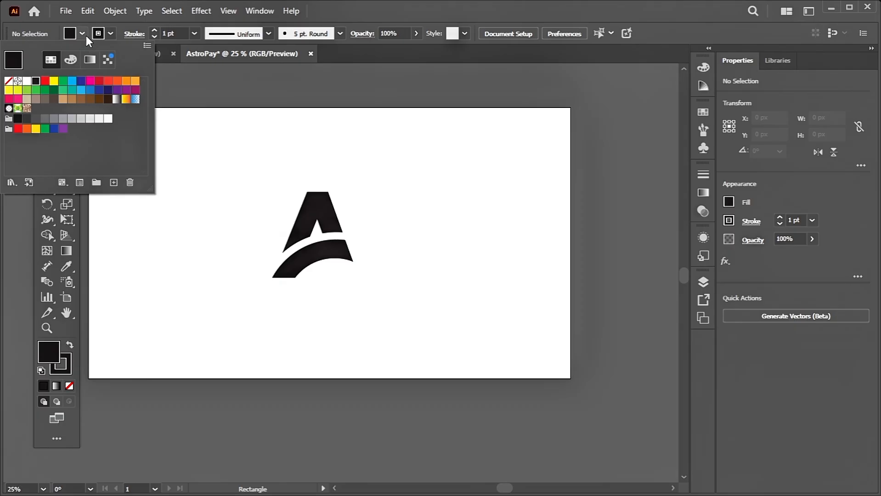
pyautogui.click(70, 59)
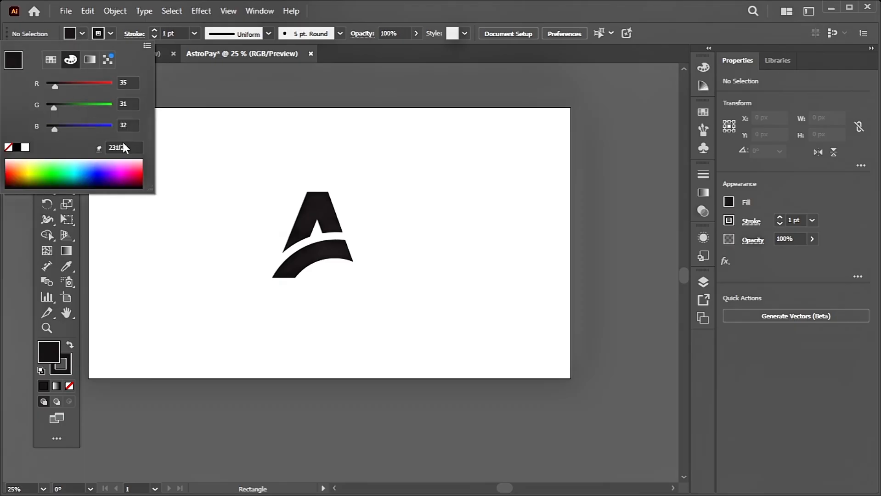
pyautogui.click(128, 147)
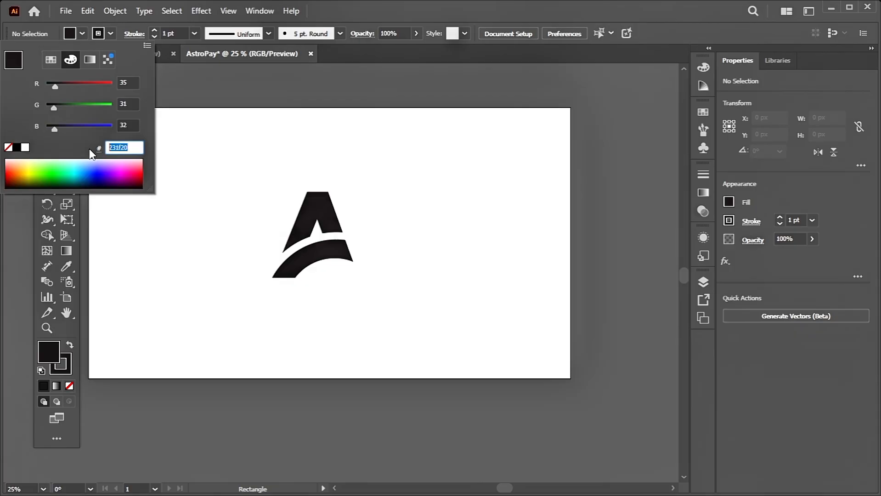
pyautogui.write('073234')
pyautogui.press('Return')
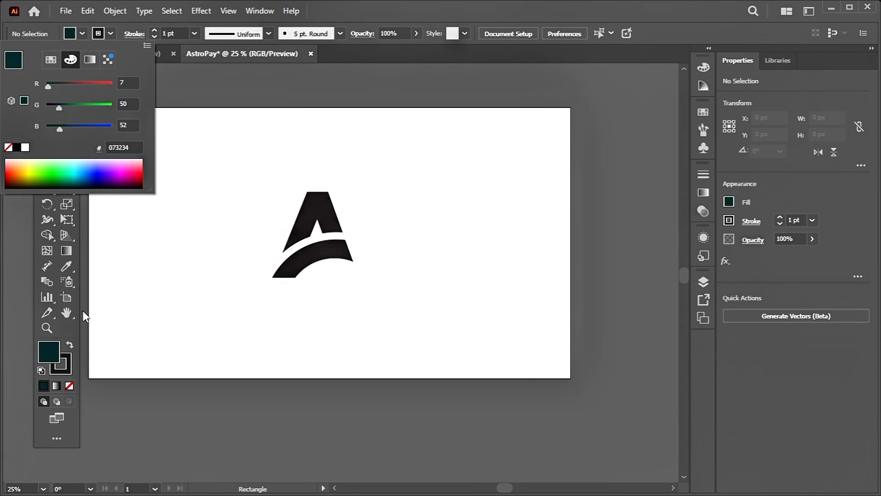
pyautogui.click(111, 32)
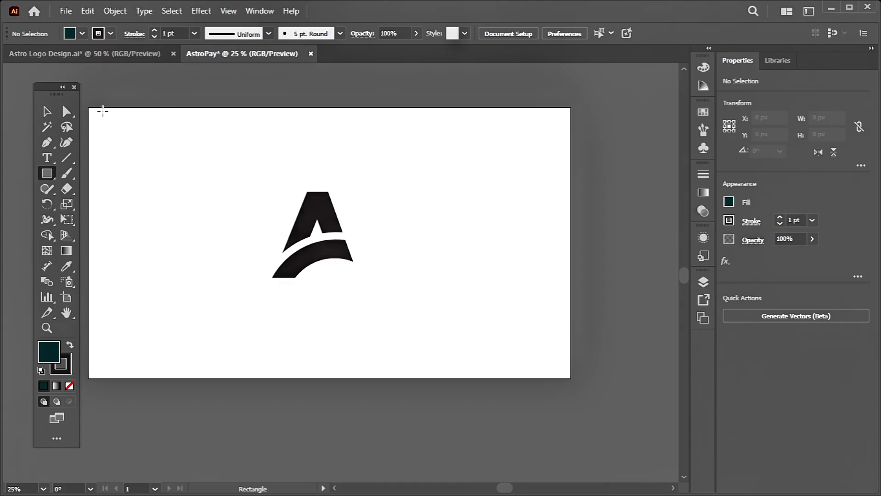
# Draw a 1920 × 1080 px background rectangle covering the artboard and place it beneath the A and arc paths.
pyautogui.moveTo(89, 108); pyautogui.dragTo(571, 379)
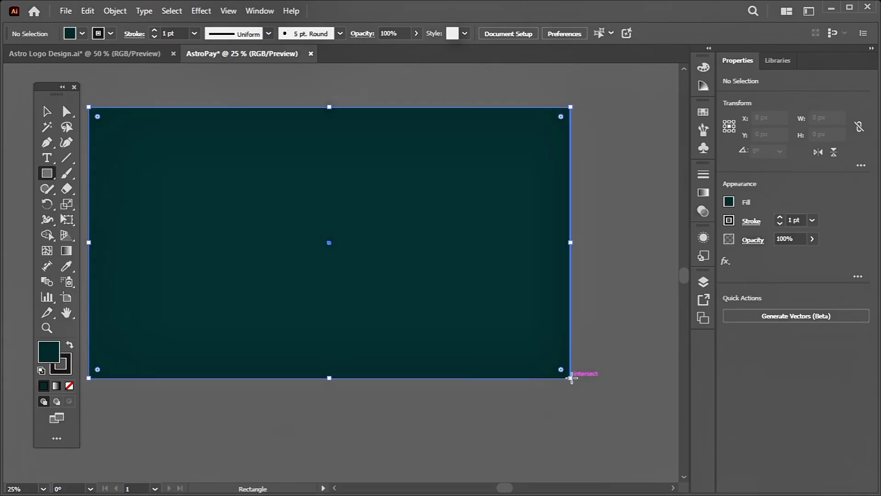
pyautogui.click(699, 286)
pyautogui.click(625, 334)
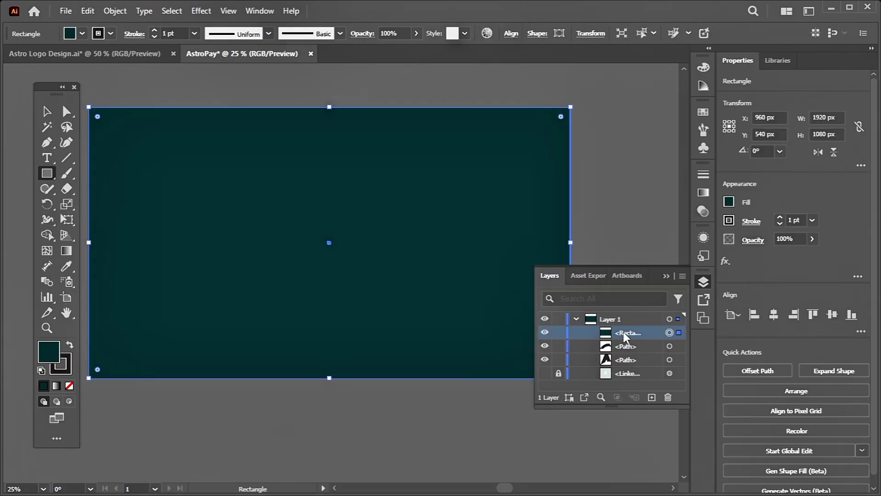
pyautogui.moveTo(624, 333); pyautogui.dragTo(625, 368)
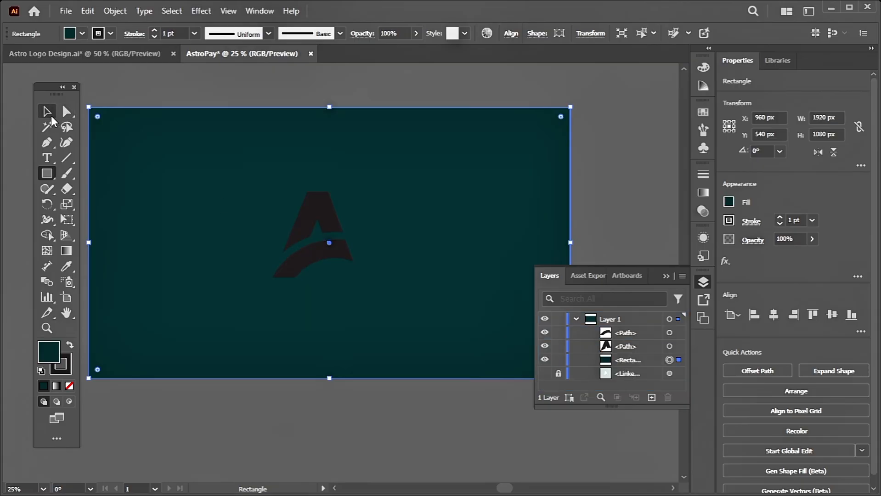
# Set the upper A shape's fill to white, hex ffffff.
pyautogui.click(46, 111)
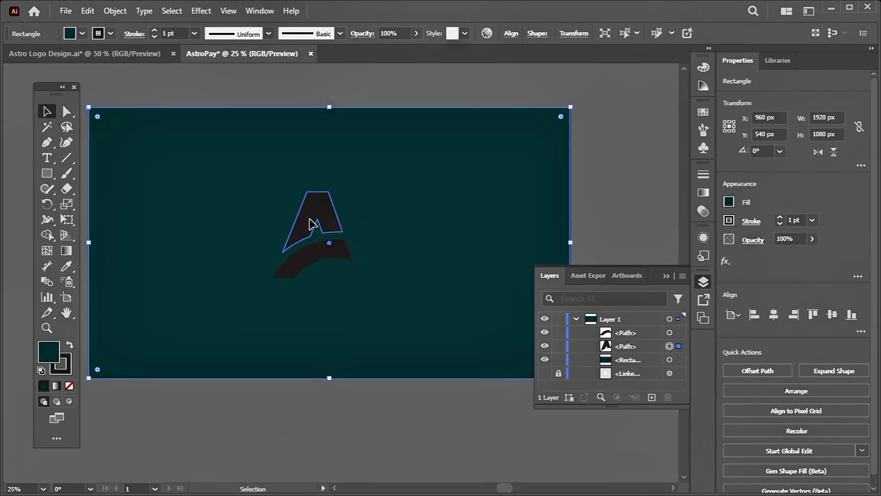
pyautogui.click(310, 221)
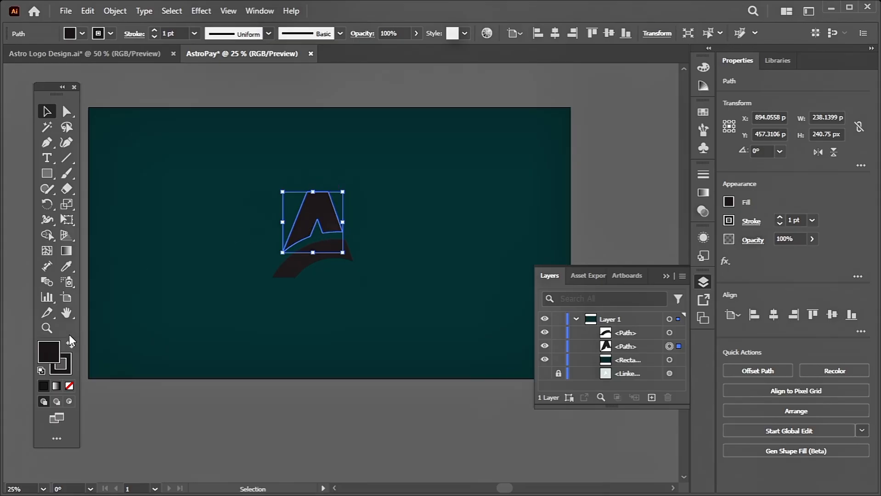
pyautogui.doubleClick(49, 353)
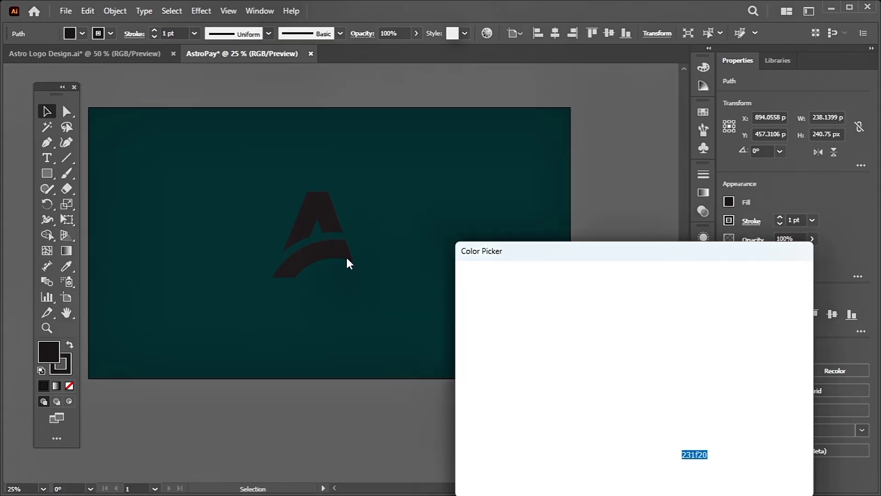
pyautogui.click(524, 338)
pyautogui.moveTo(523, 338); pyautogui.dragTo(408, 243)
pyautogui.click(771, 299)
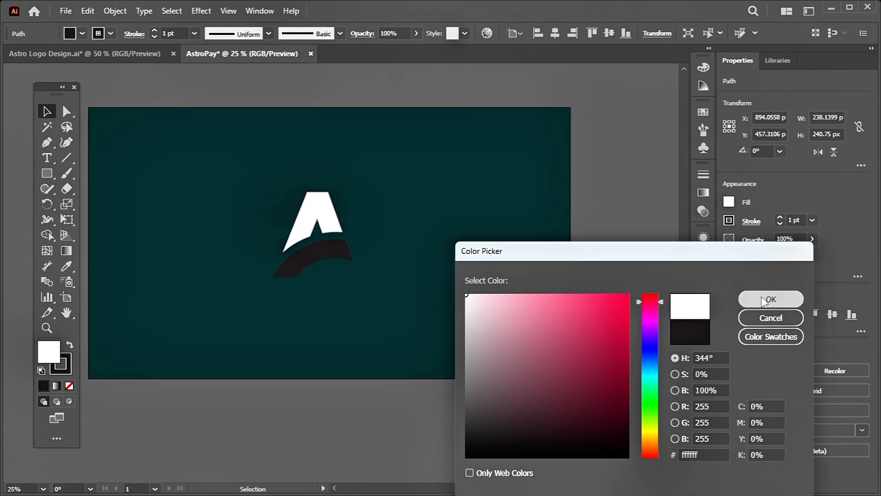
# Set the lower arc's fill to cyan, hex 00edf8, then collapse the Layers panel and clear the selection.
pyautogui.click(291, 272)
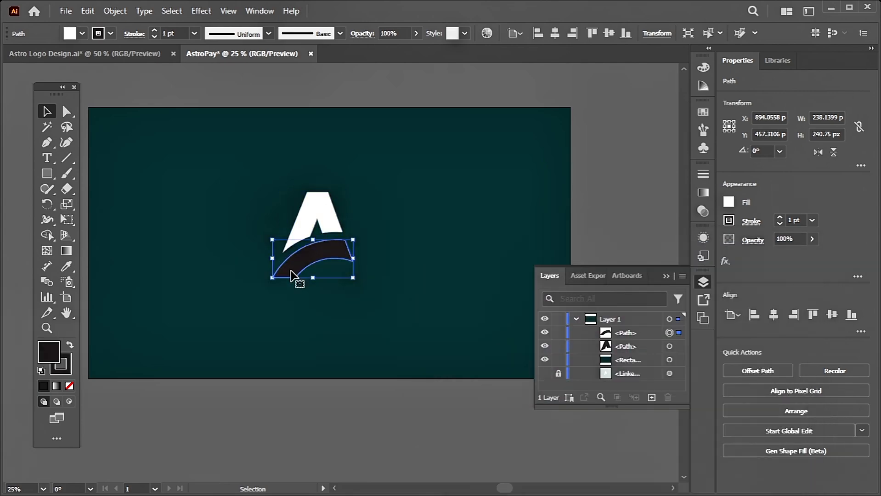
pyautogui.doubleClick(54, 351)
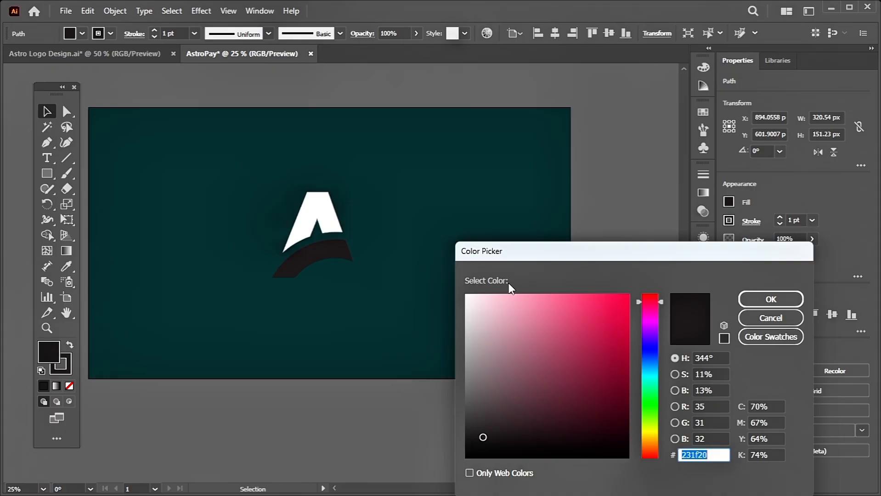
pyautogui.moveTo(497, 256); pyautogui.dragTo(450, 146)
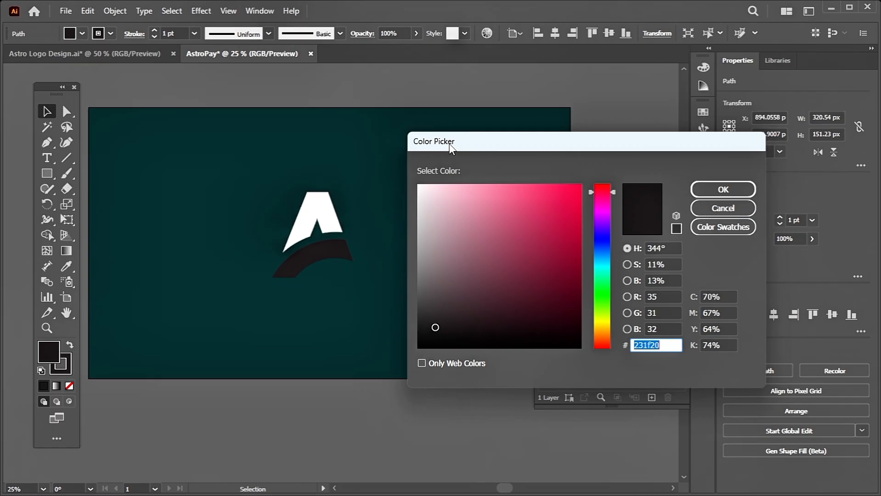
pyautogui.write('00edf8')
pyautogui.press('Return')
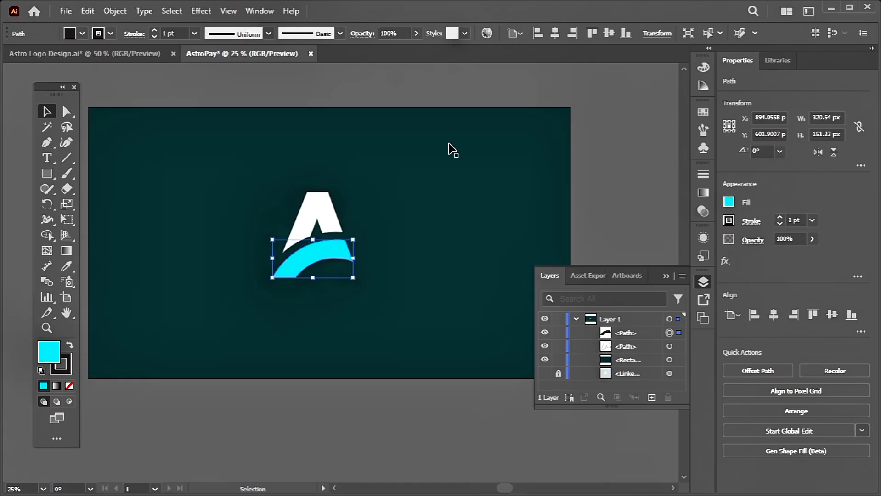
pyautogui.click(666, 275)
pyautogui.click(600, 248)
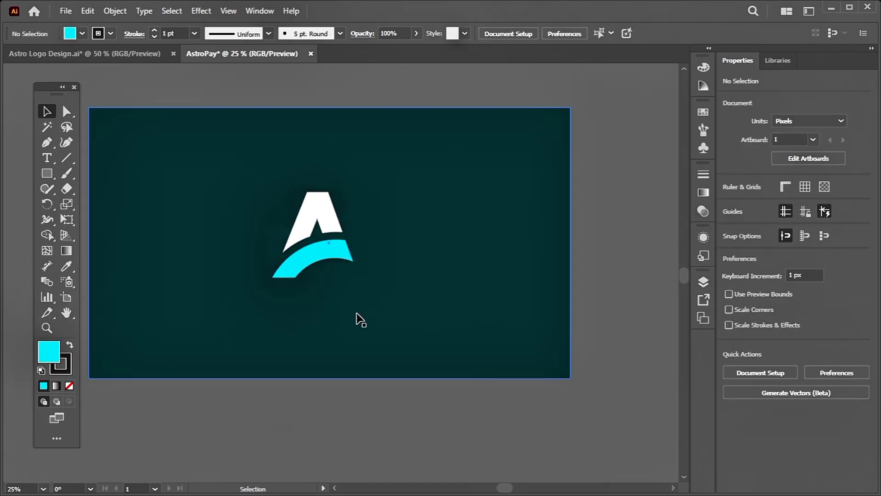
# Remove the stroke from both the white A shape and the cyan arc.
pyautogui.hotkey('ctrl', '+')
pyautogui.hotkey('ctrl', '+')
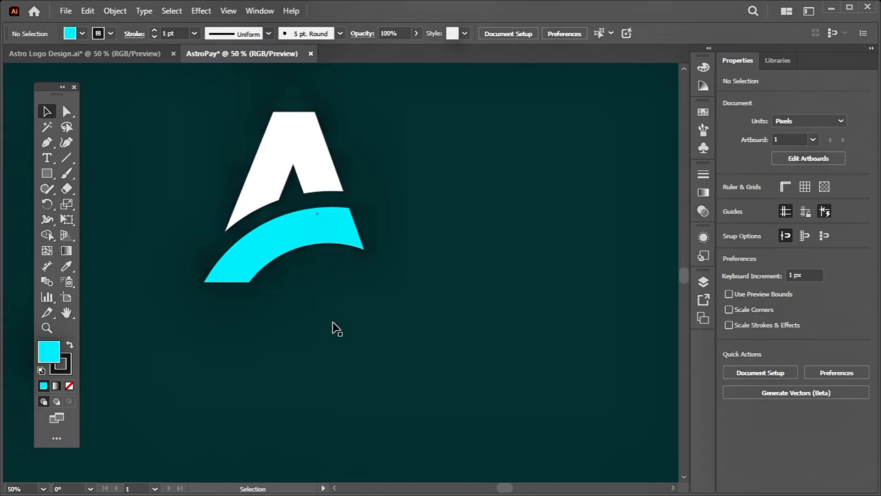
pyautogui.hotkey('ctrl', '+')
pyautogui.hscroll(-8, 333, 323)
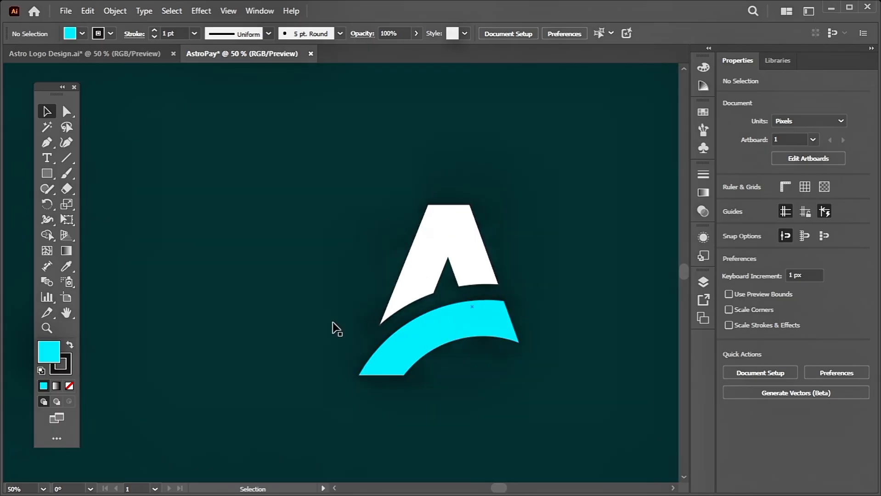
pyautogui.hscroll(3, 334, 323)
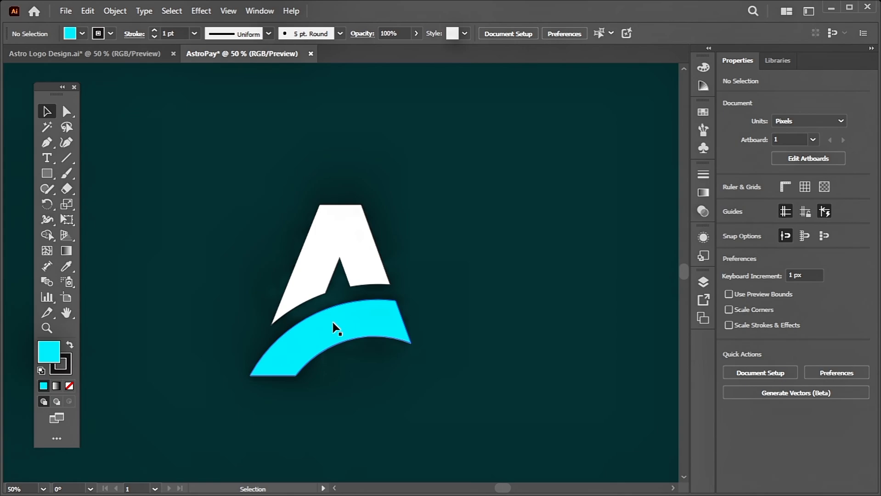
pyautogui.click(435, 335)
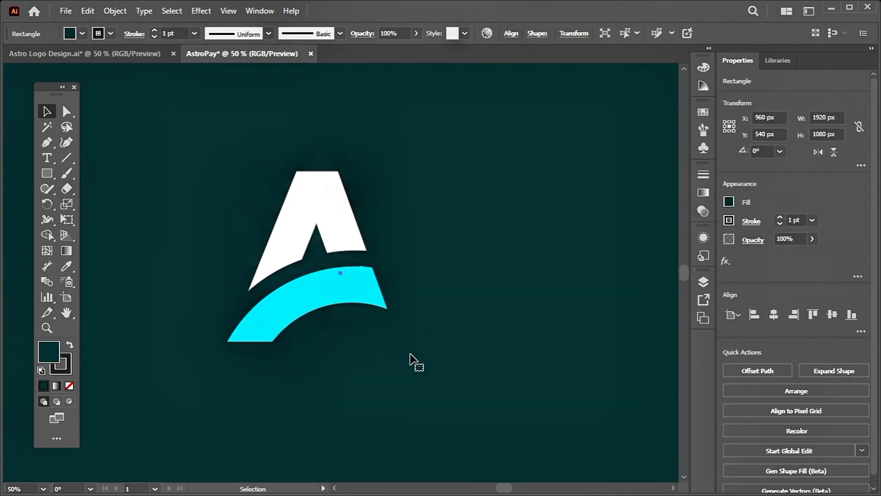
pyautogui.click(277, 242)
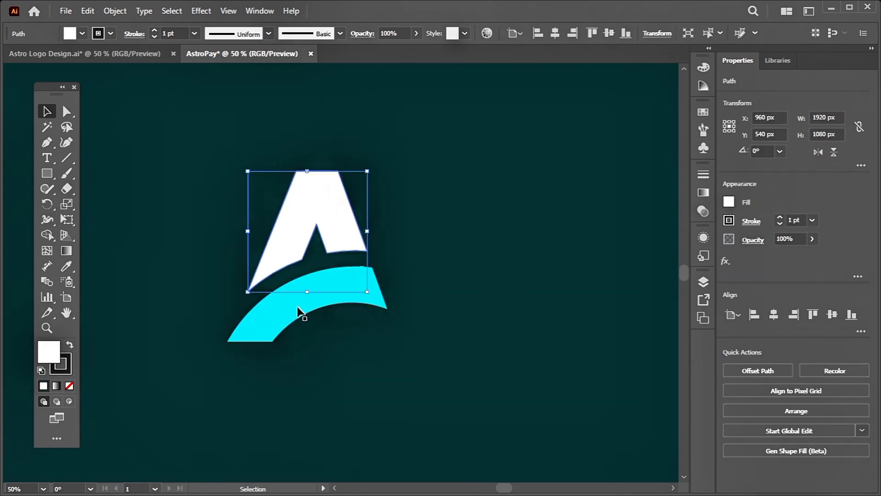
pyautogui.keyDown('shift'); pyautogui.click(273, 316); pyautogui.keyUp('shift')
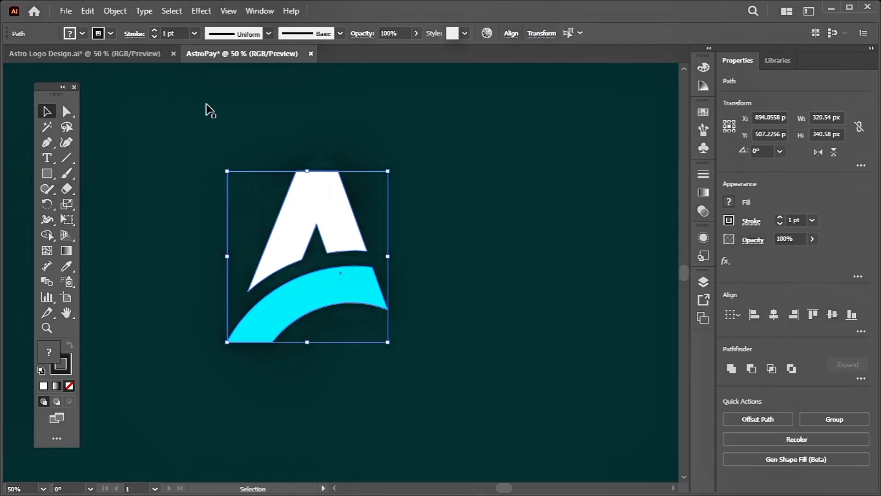
pyautogui.click(168, 32)
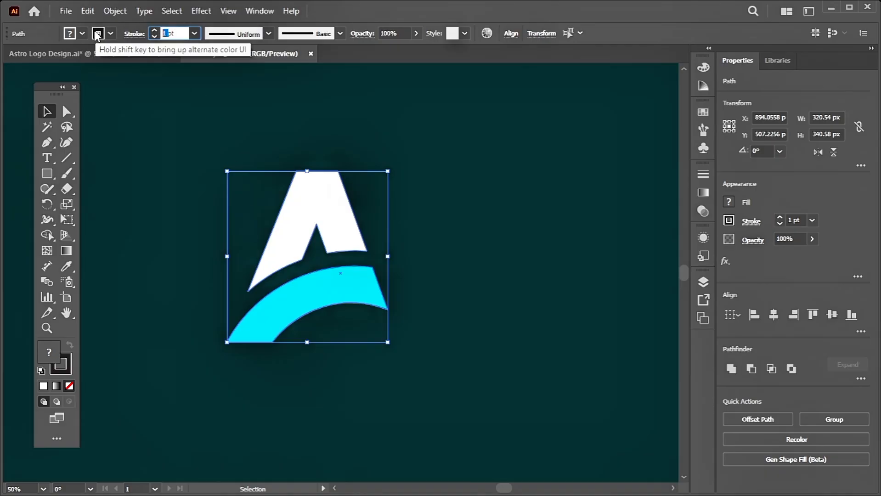
pyautogui.write('0')
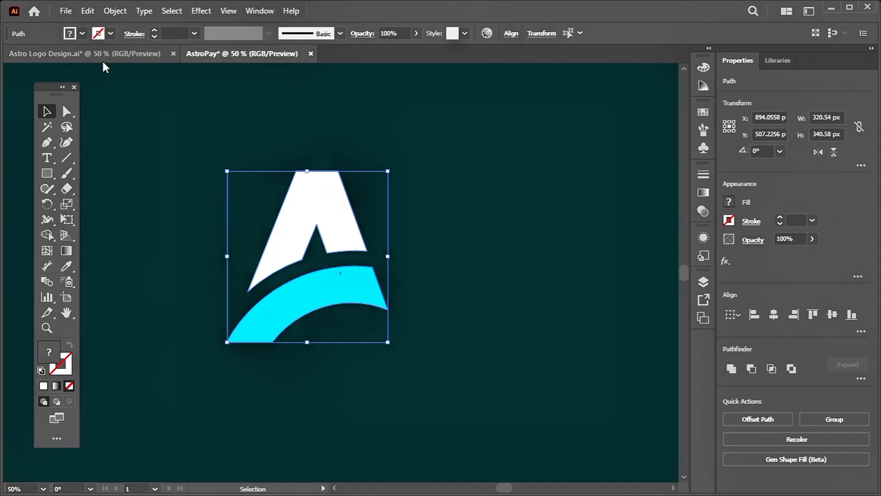
pyautogui.click(128, 183)
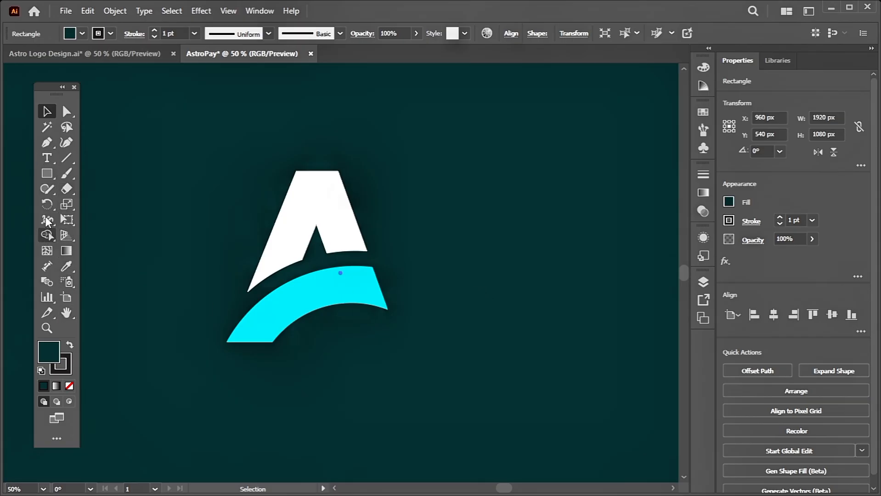
# Add the text "AstroPay" at 72 pt on the background beside the A mark.
pyautogui.click(48, 158)
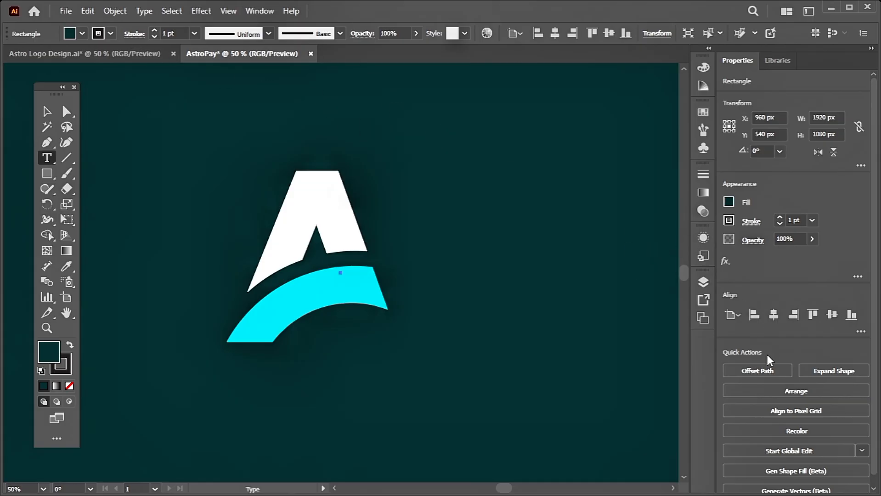
pyautogui.scroll(-1, 761, 207)
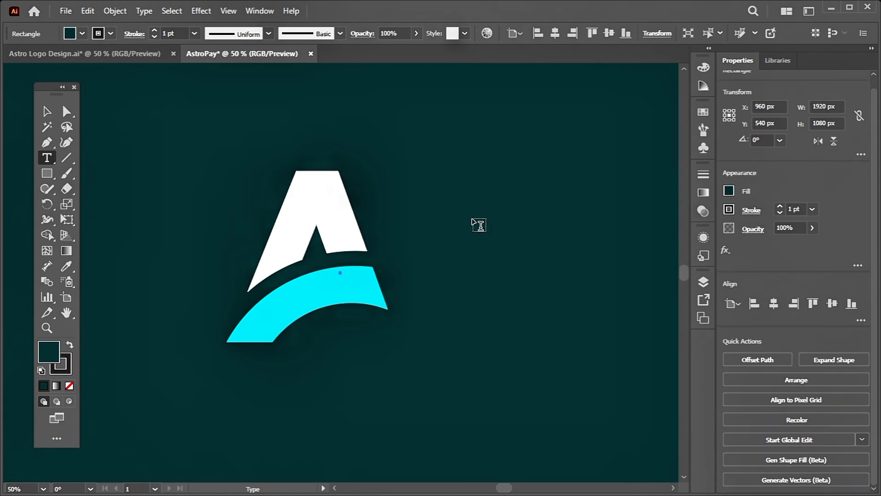
pyautogui.click(446, 242)
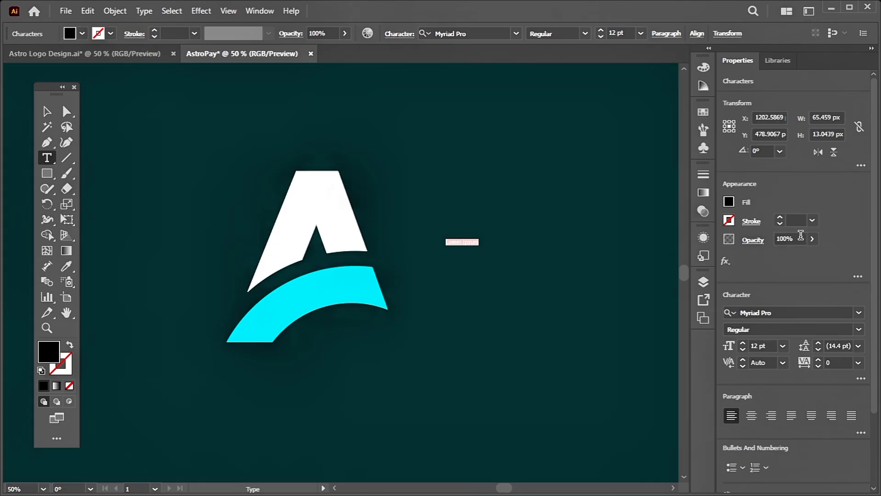
pyautogui.click(782, 346)
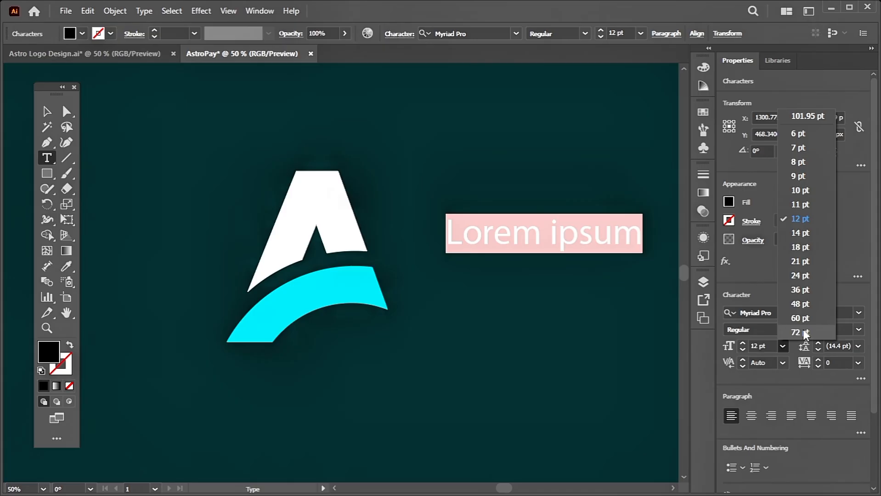
pyautogui.click(800, 332)
pyautogui.write('As')
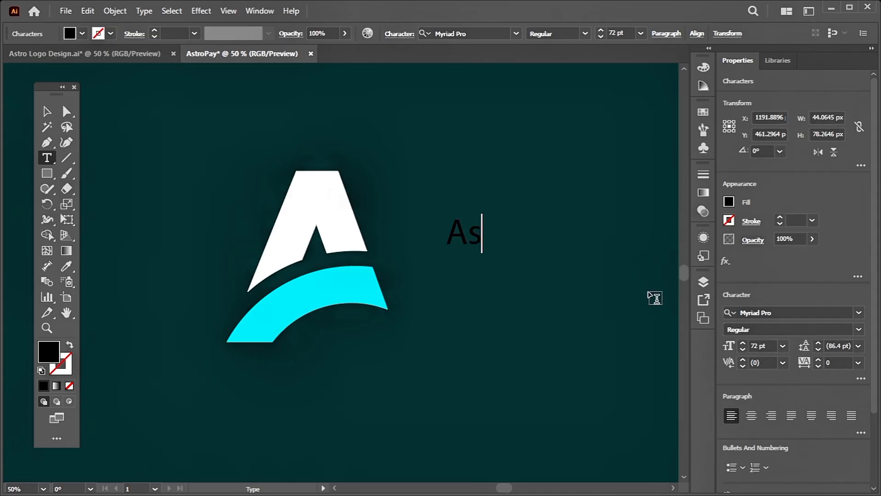
pyautogui.write('troPay')
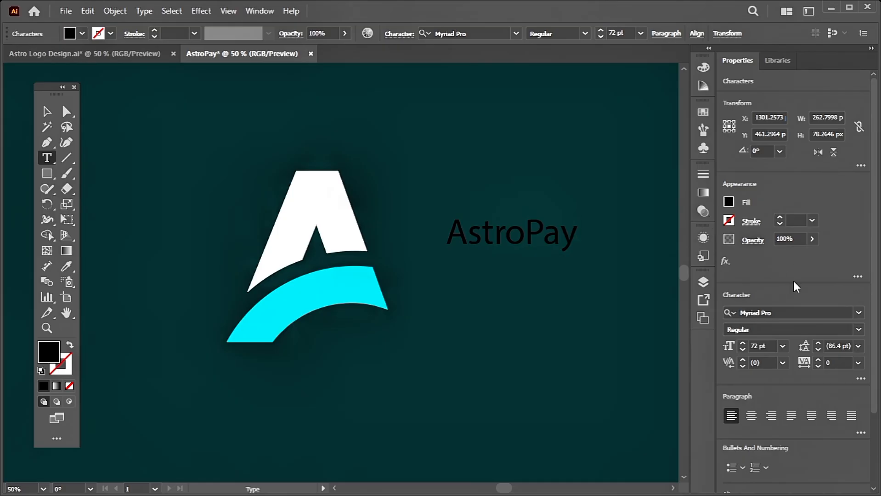
# Change the font of the whole AstroPay text to News706 BT Bold.
pyautogui.hotkey('ctrl', 'a')
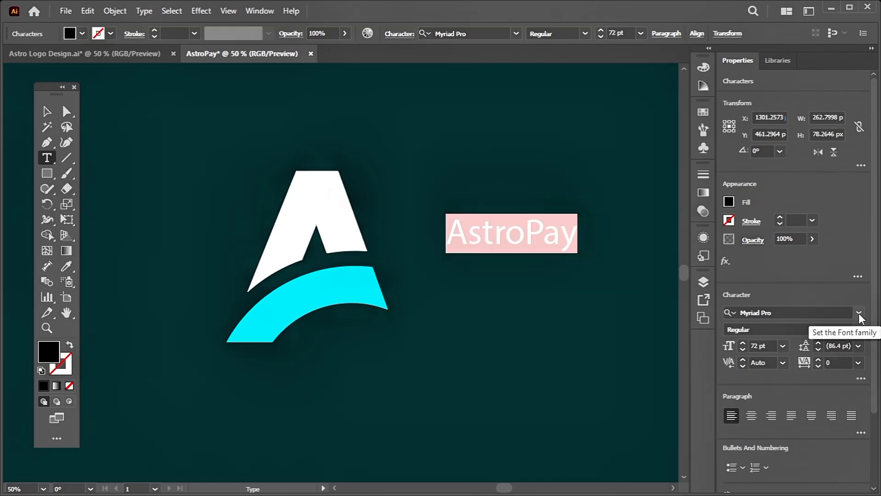
pyautogui.click(858, 313)
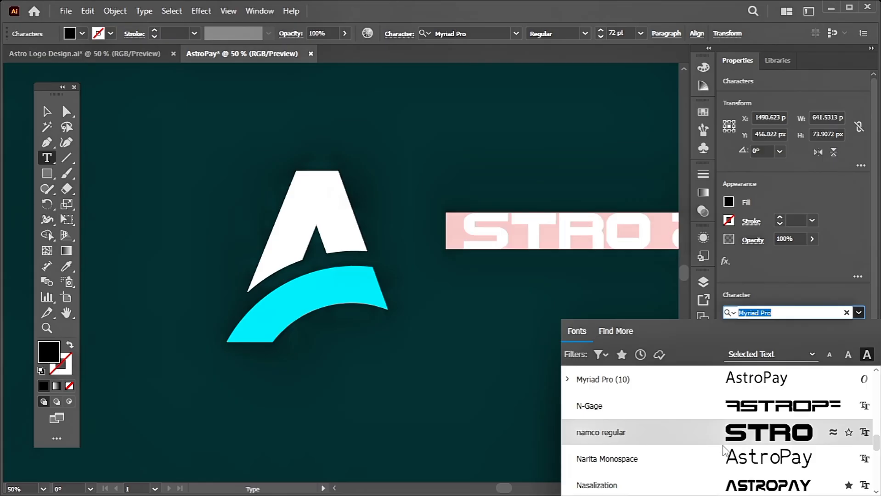
pyautogui.scroll(-6, 720, 459)
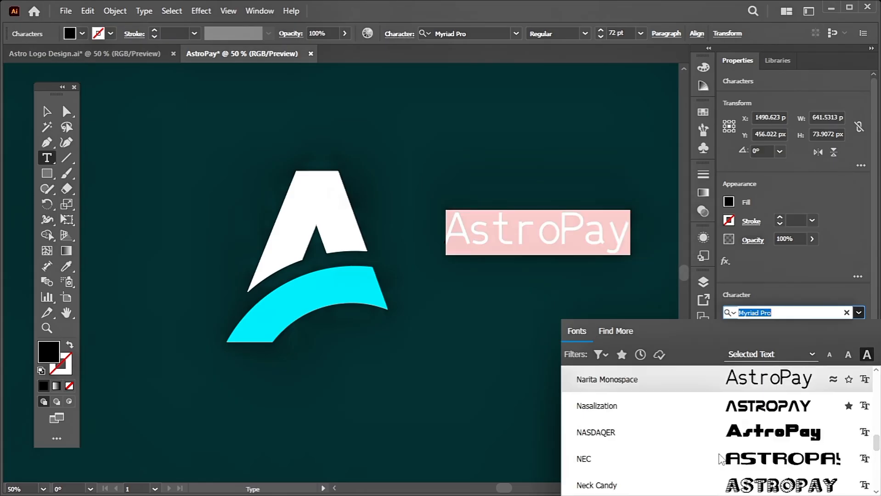
pyautogui.scroll(5, 721, 459)
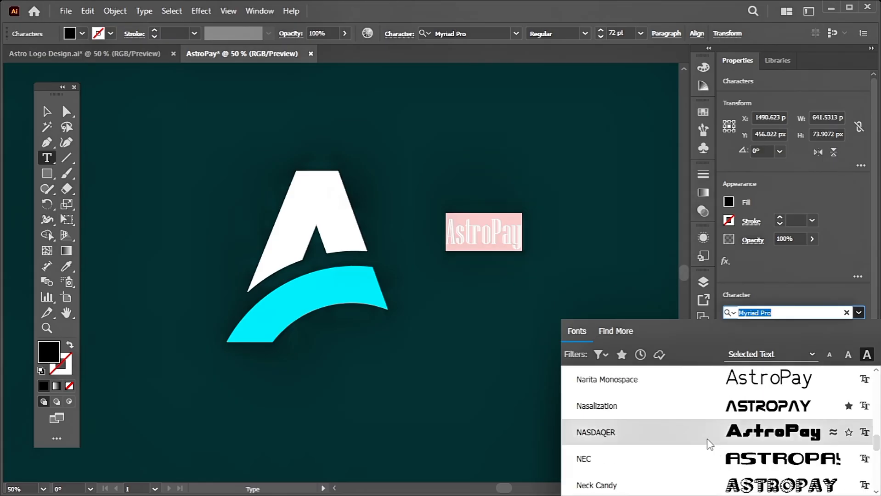
pyautogui.scroll(-3, 677, 455)
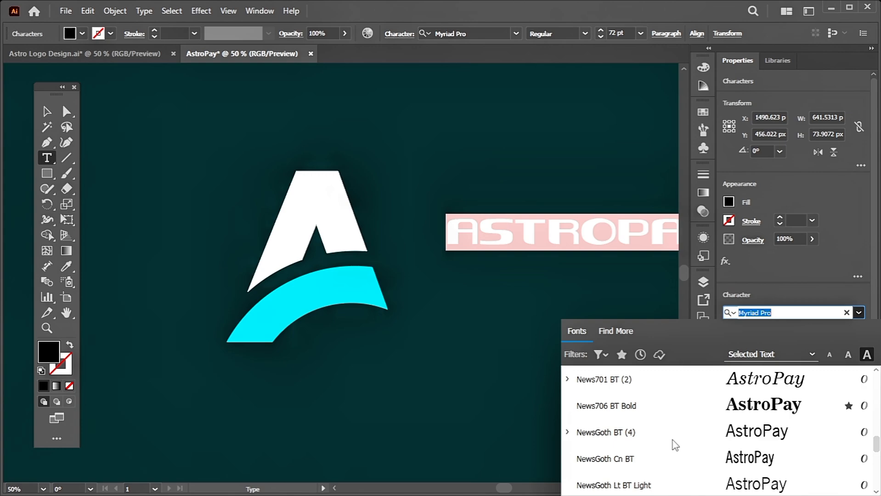
pyautogui.click(674, 405)
pyautogui.keyDown('ctrl'); pyautogui.click(594, 314); pyautogui.keyUp('ctrl')
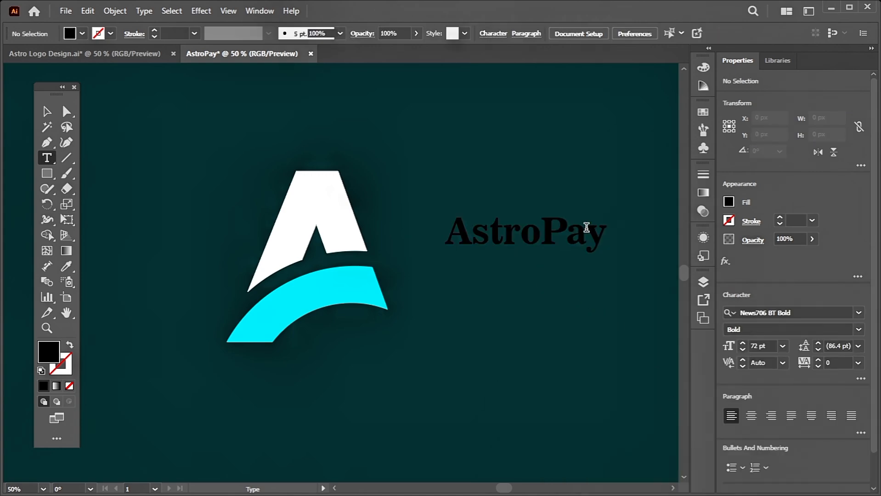
# Set the fill of the AstroPay text to white, hex ffffff.
pyautogui.keyDown('ctrl'); pyautogui.click(587, 229); pyautogui.keyUp('ctrl')
pyautogui.doubleClick(590, 233)
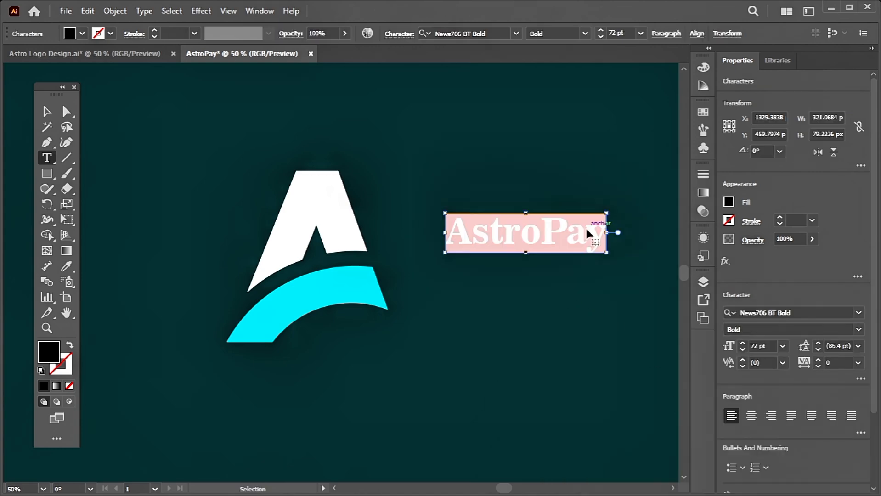
pyautogui.click(728, 202)
pyautogui.click(605, 315)
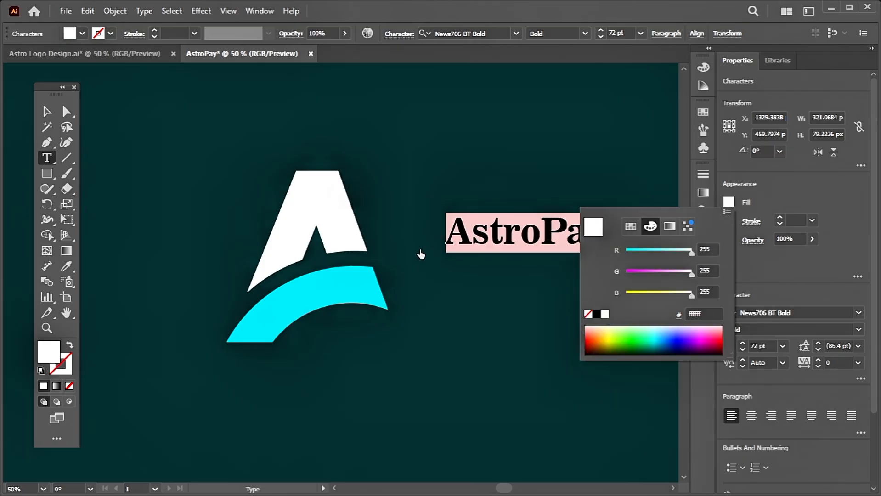
# Finish editing the AstroPay text and move it down about 29 px beside the A mark.
pyautogui.click(46, 116)
pyautogui.click(164, 271)
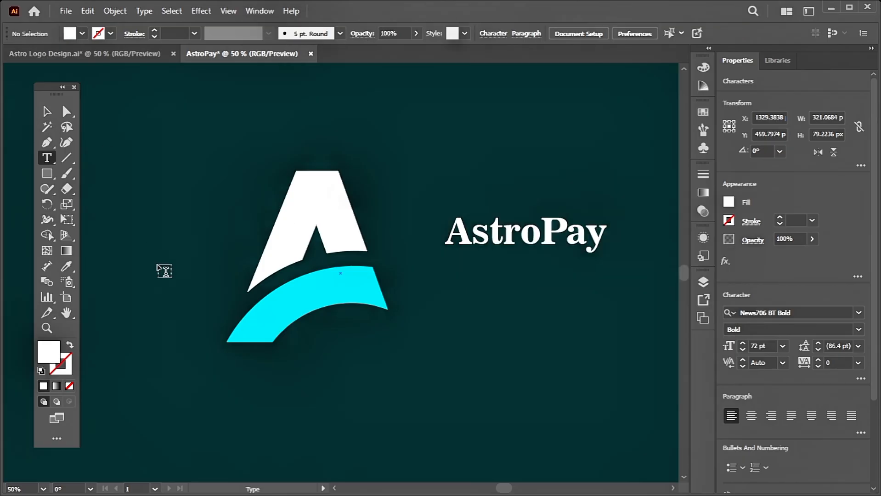
pyautogui.click(46, 113)
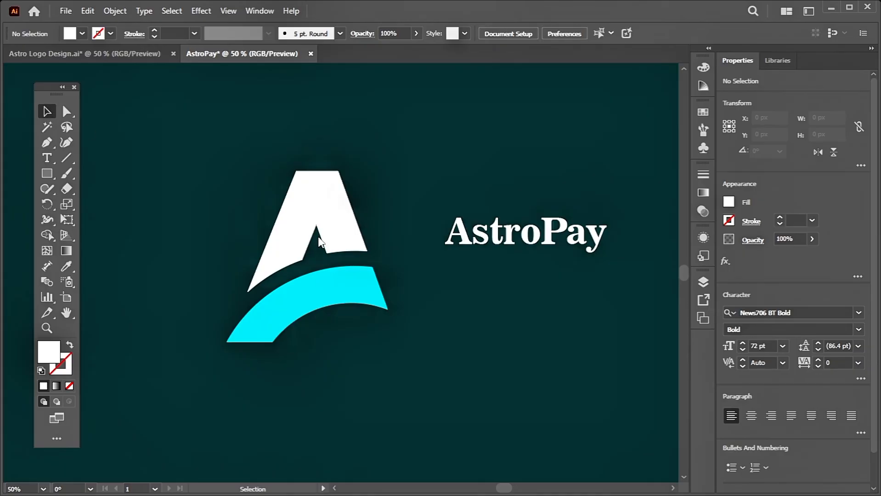
pyautogui.moveTo(492, 240); pyautogui.dragTo(486, 287)
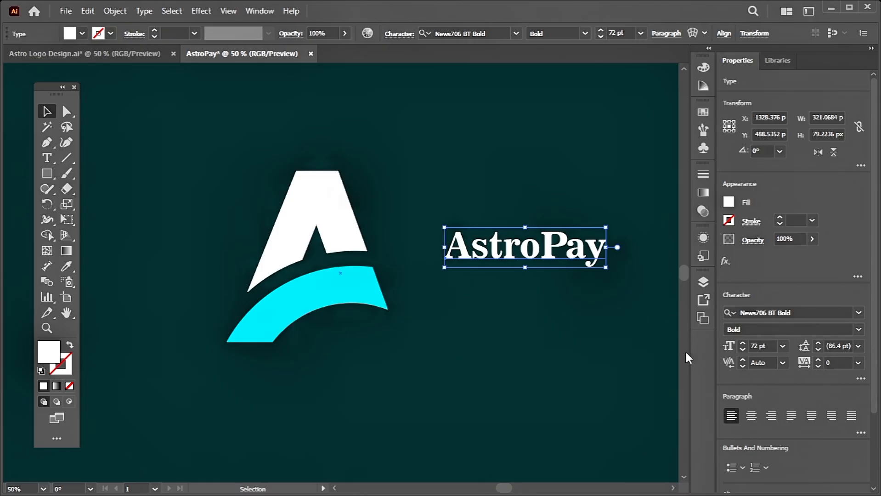
pyautogui.hotkey('ctrl', 'shift', 'a')
pyautogui.hotkey('ctrl', '-')
pyautogui.hotkey('ctrl', '+')
pyautogui.hotkey('ctrl', '+')
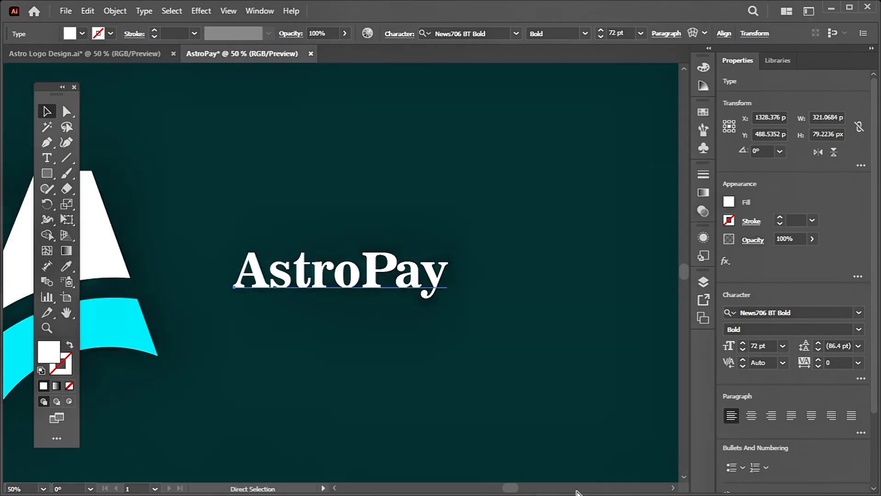
pyautogui.hotkey('ctrl', '-')
pyautogui.hotkey('ctrl', '-')
pyautogui.hotkey('ctrl', '+')
pyautogui.hotkey('ctrl', '+')
pyautogui.hscroll(4, 578, 494)
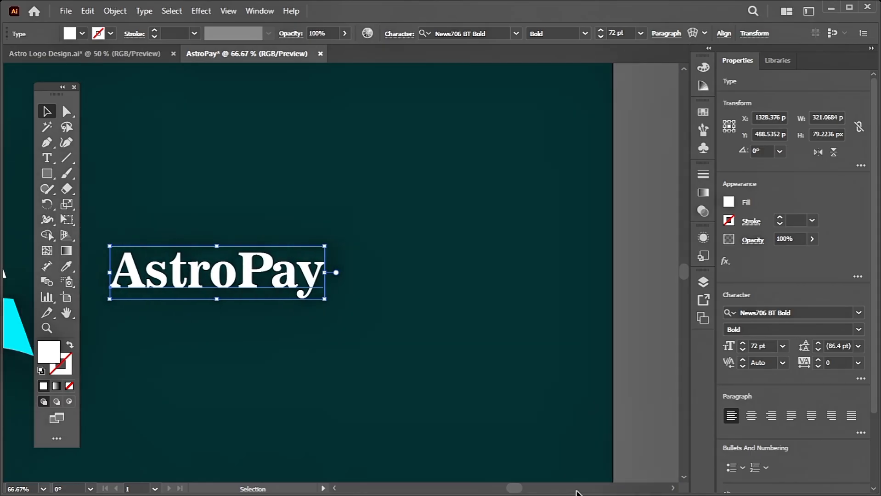
pyautogui.hscroll(-12, 578, 494)
pyautogui.scroll(-3, 578, 494)
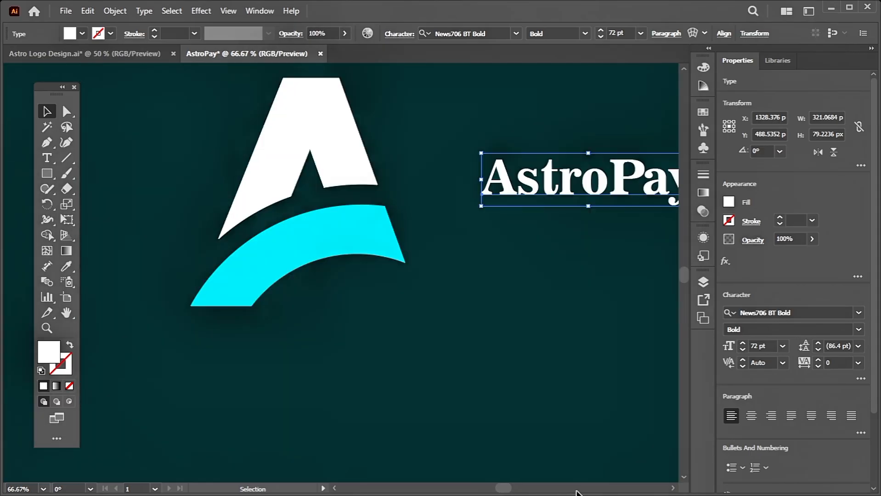
pyautogui.scroll(3, 577, 493)
pyautogui.hscroll(-3, 577, 493)
pyautogui.hscroll(3, 576, 493)
pyautogui.hscroll(2, 576, 492)
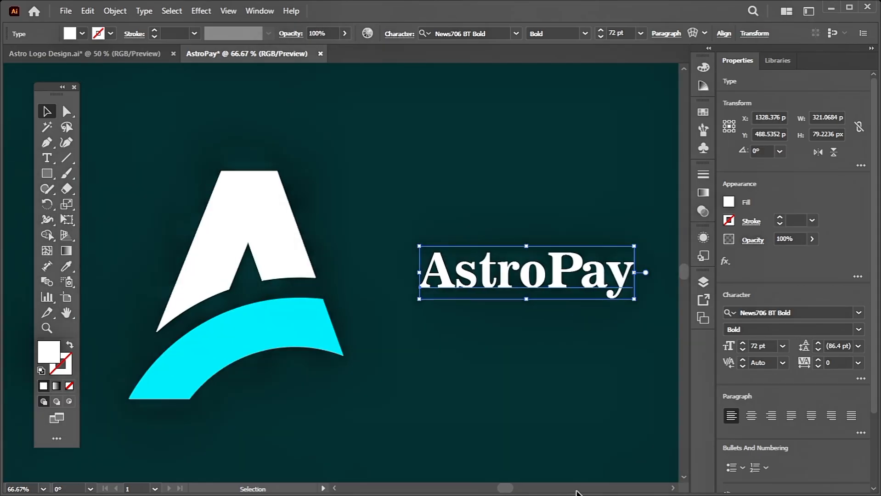
# Enlarge the AstroPay text proportionally to about 81 pt, extending it toward the A mark while keeping its far end in place.
pyautogui.hscroll(-1, 576, 492)
pyautogui.hotkey('ctrl', '-')
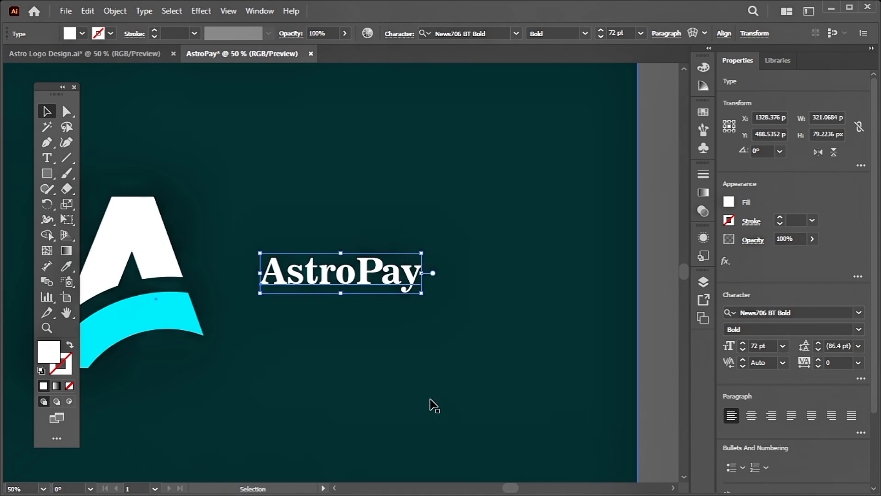
pyautogui.click(356, 429)
pyautogui.hscroll(2, 356, 427)
pyautogui.hscroll(-5, 356, 429)
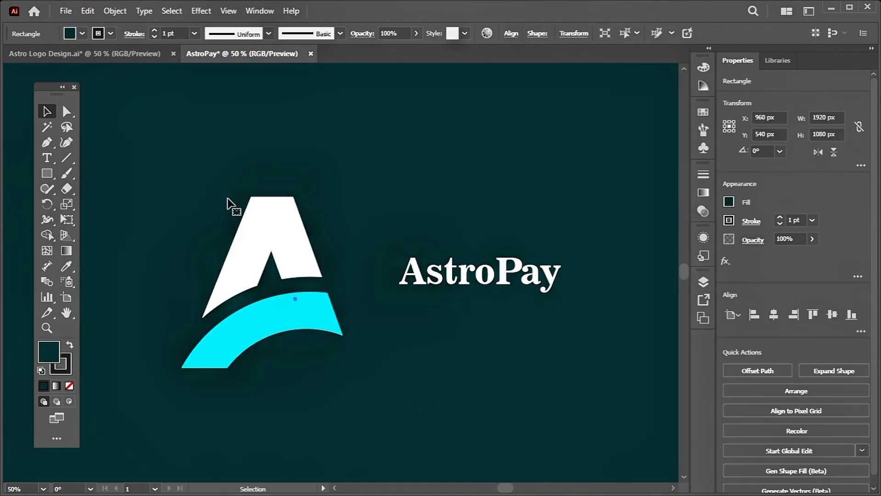
pyautogui.moveTo(60, 96); pyautogui.dragTo(74, 114)
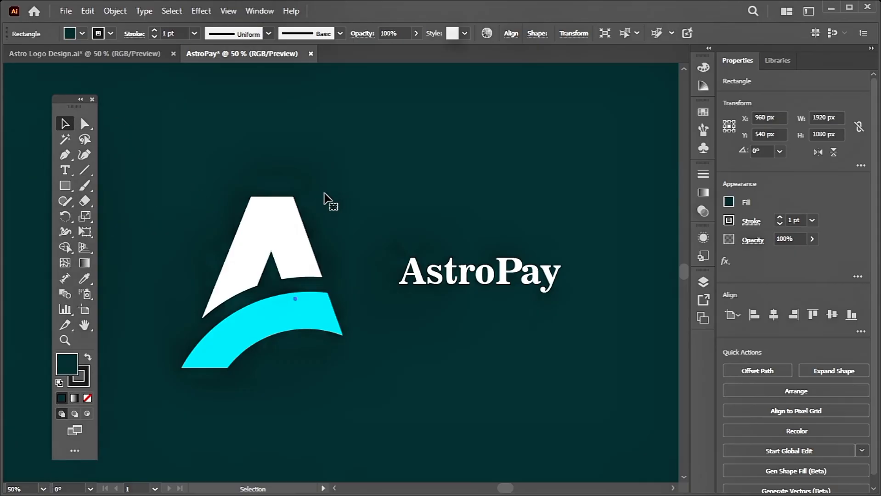
pyautogui.click(408, 273)
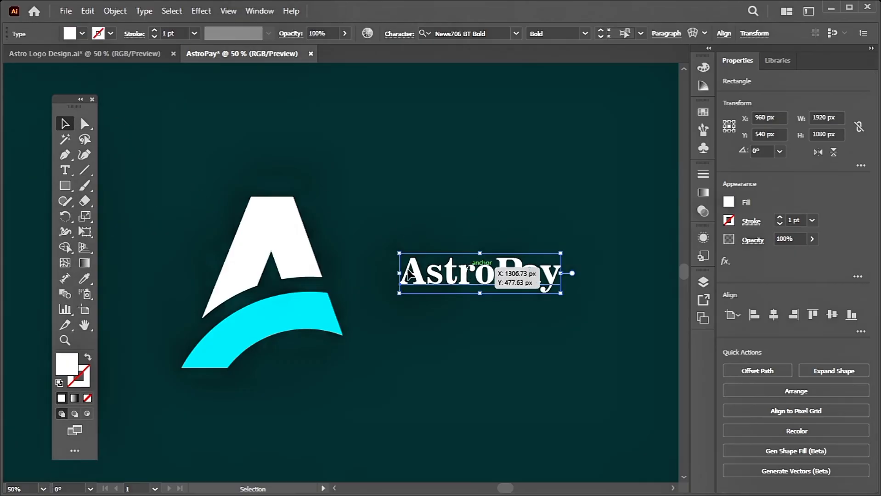
pyautogui.moveTo(399, 274); pyautogui.dragTo(379, 275)
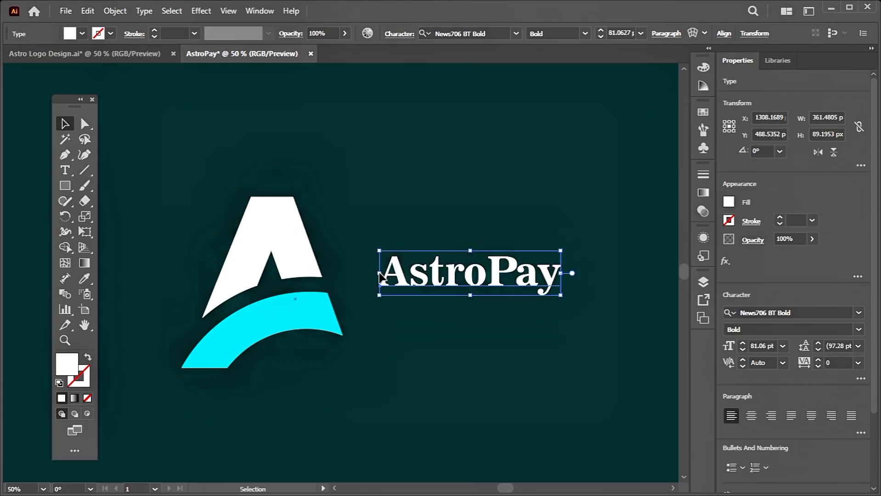
# Shift the enlarged AstroPay text slightly to the right, away from the A mark, and deselect it.
pyautogui.press('Return')
pyautogui.click(471, 351)
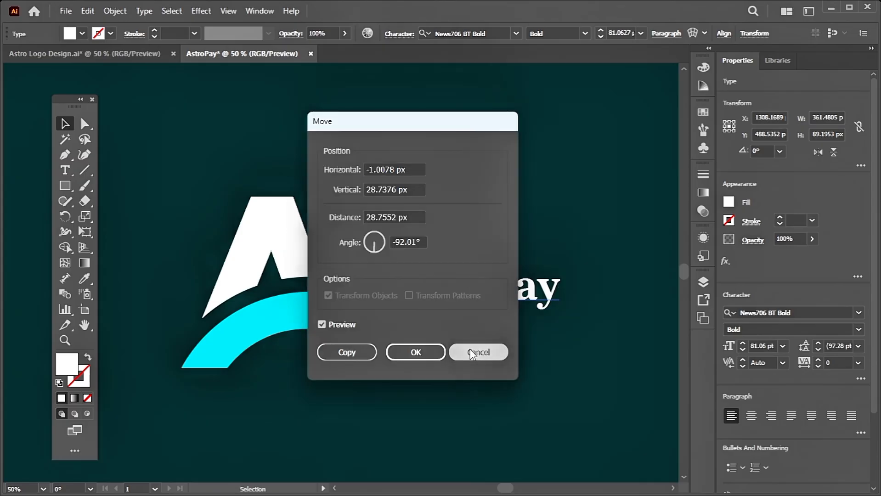
pyautogui.moveTo(495, 281); pyautogui.dragTo(504, 282)
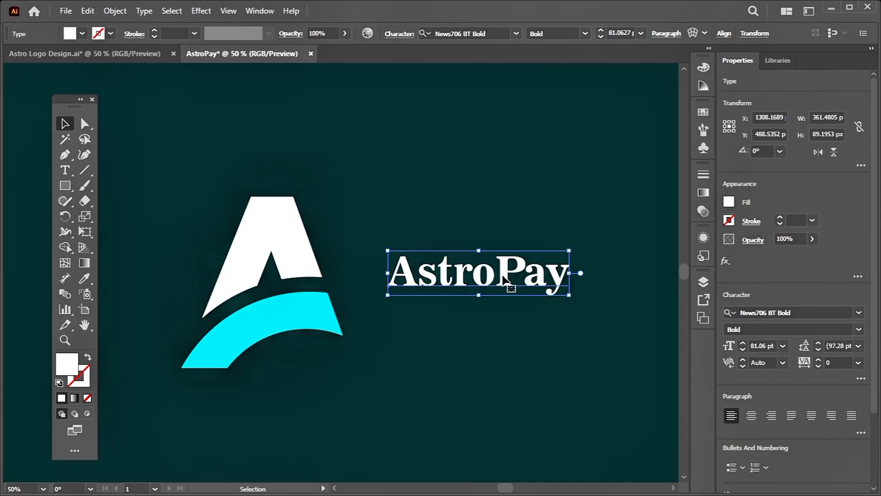
pyautogui.click(356, 386)
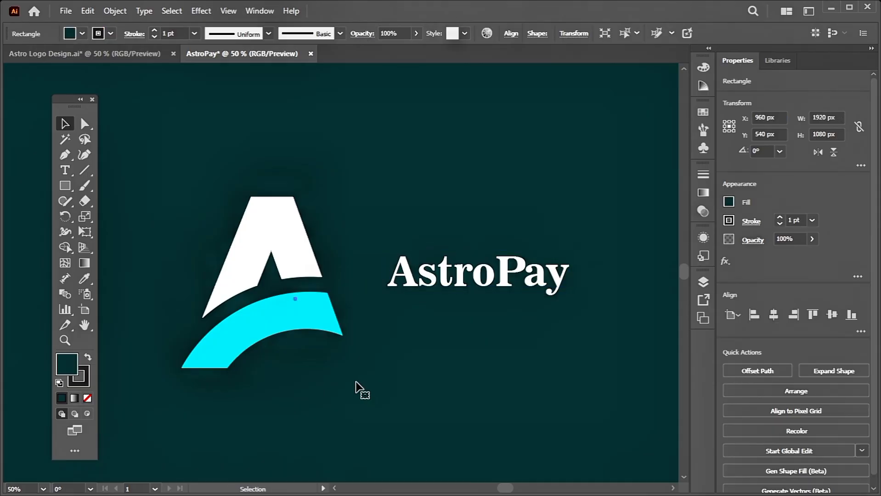